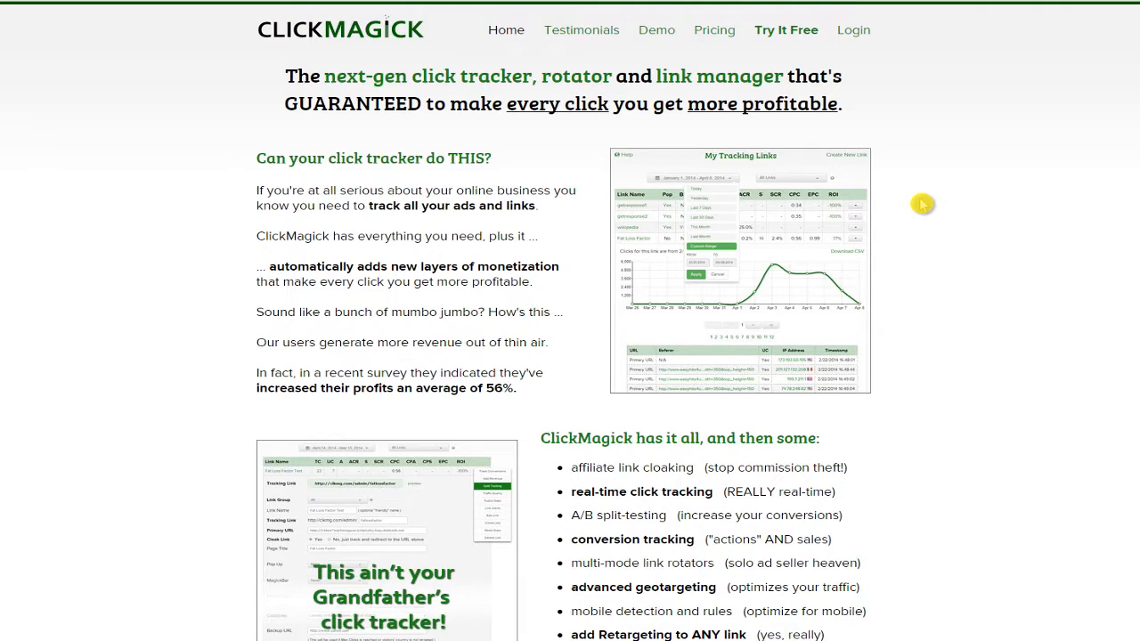
Read down the homepage feature list, past affiliate link cloaking, to 'Add a custom pop-up'.
scroll(686, 349, down, 3)
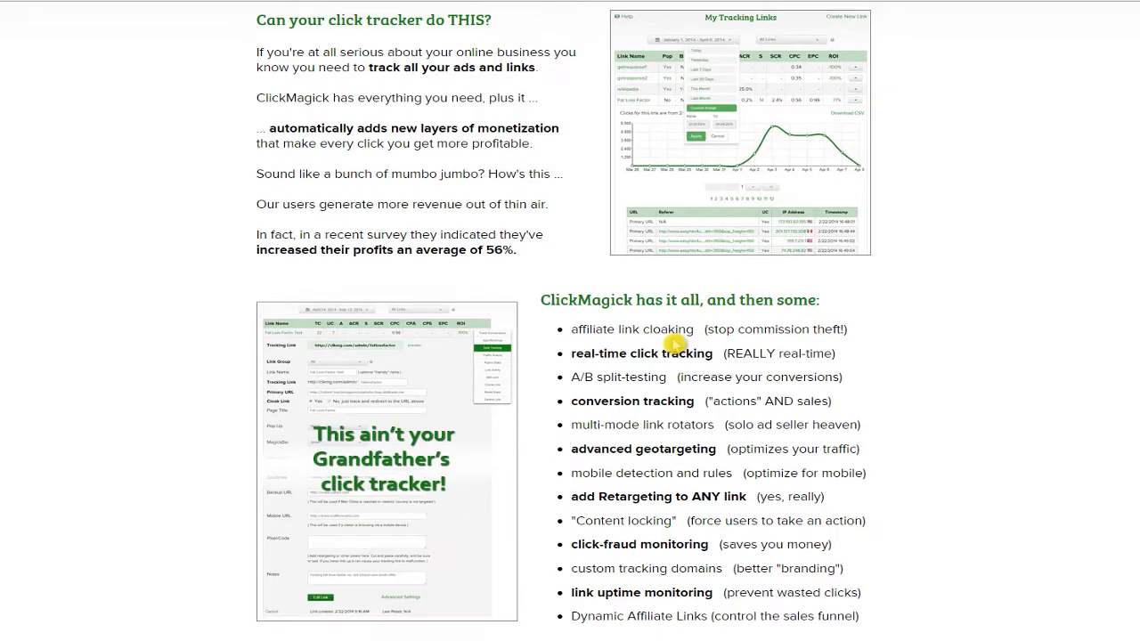
drag(580, 190, 690, 184)
click(690, 186)
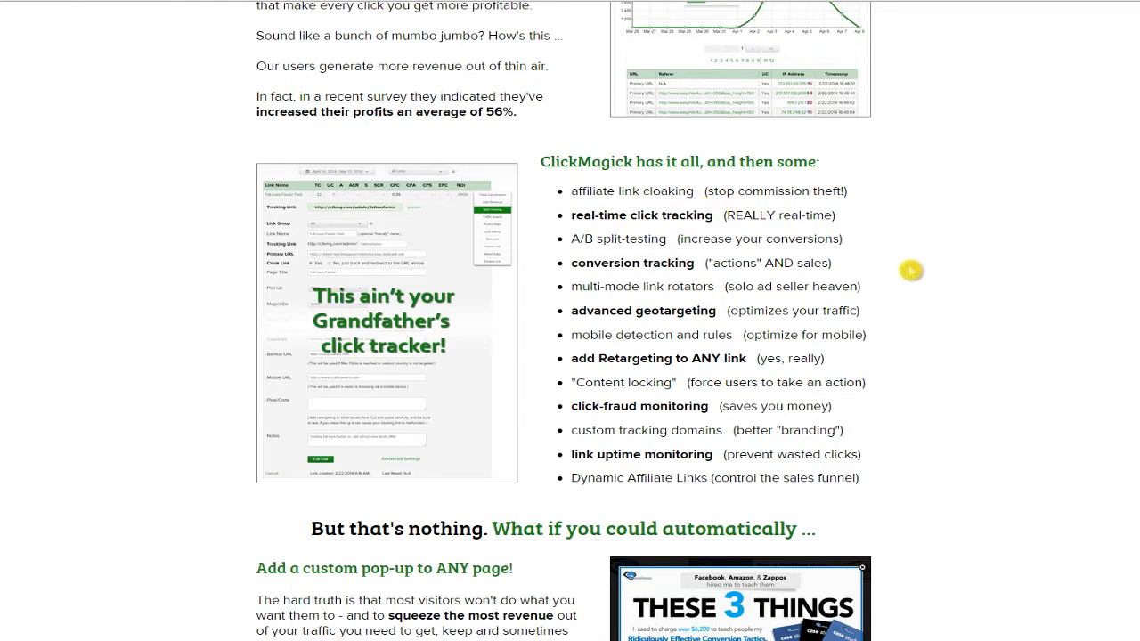
click(651, 234)
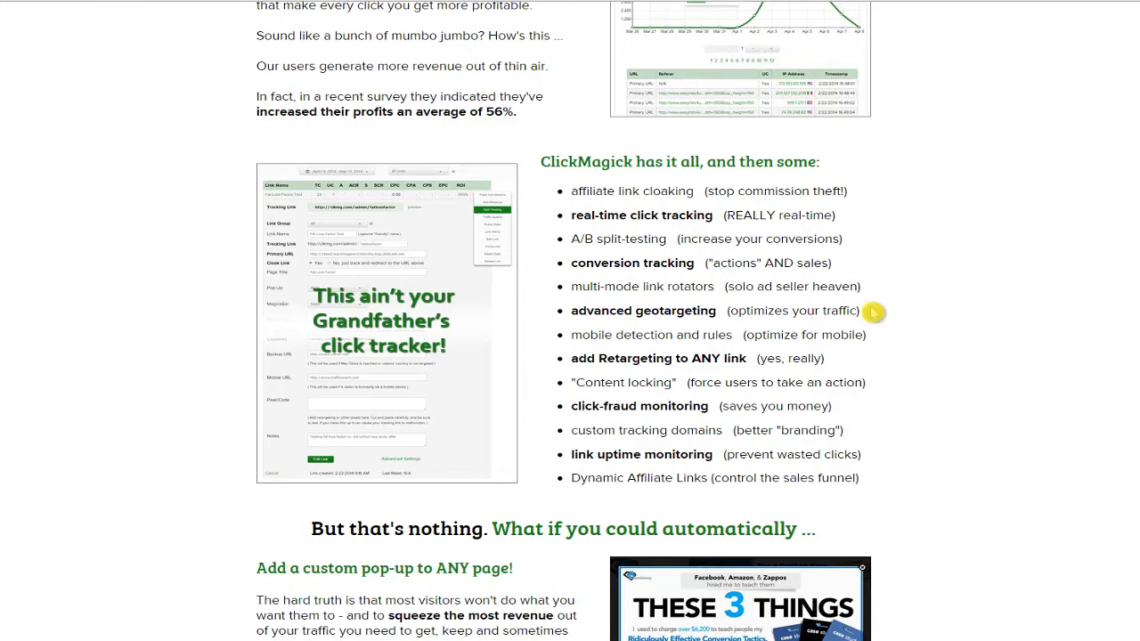
scroll(873, 311, down, 5)
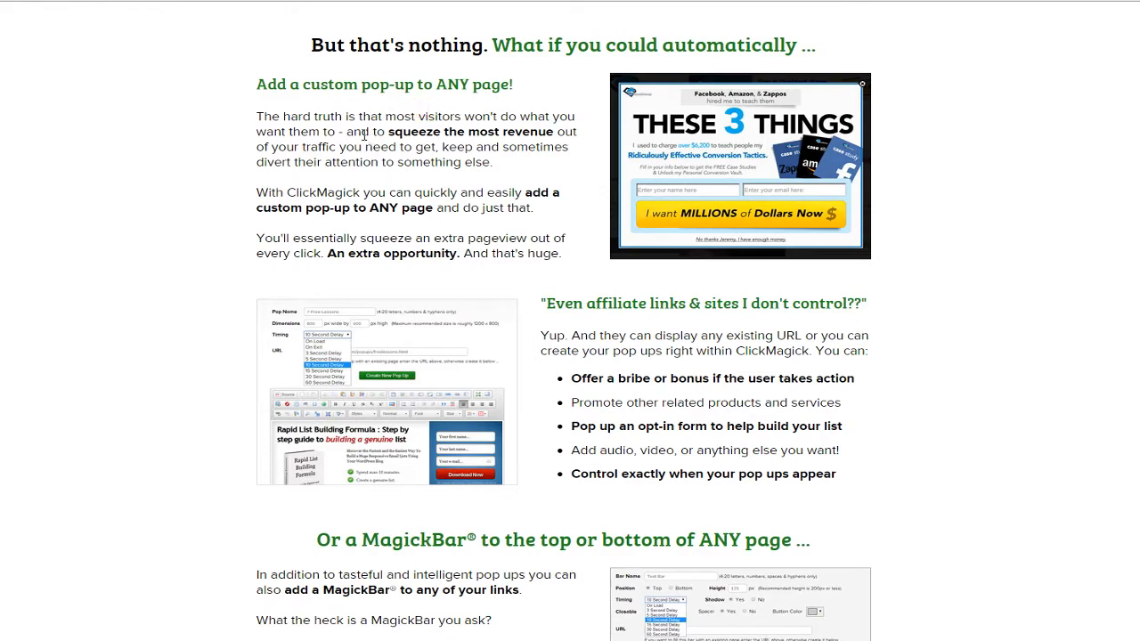
Read past the MagickBar, timer, rotator and Solo Ads sections to 'Hosted in the cloud'.
scroll(499, 232, down, 1)
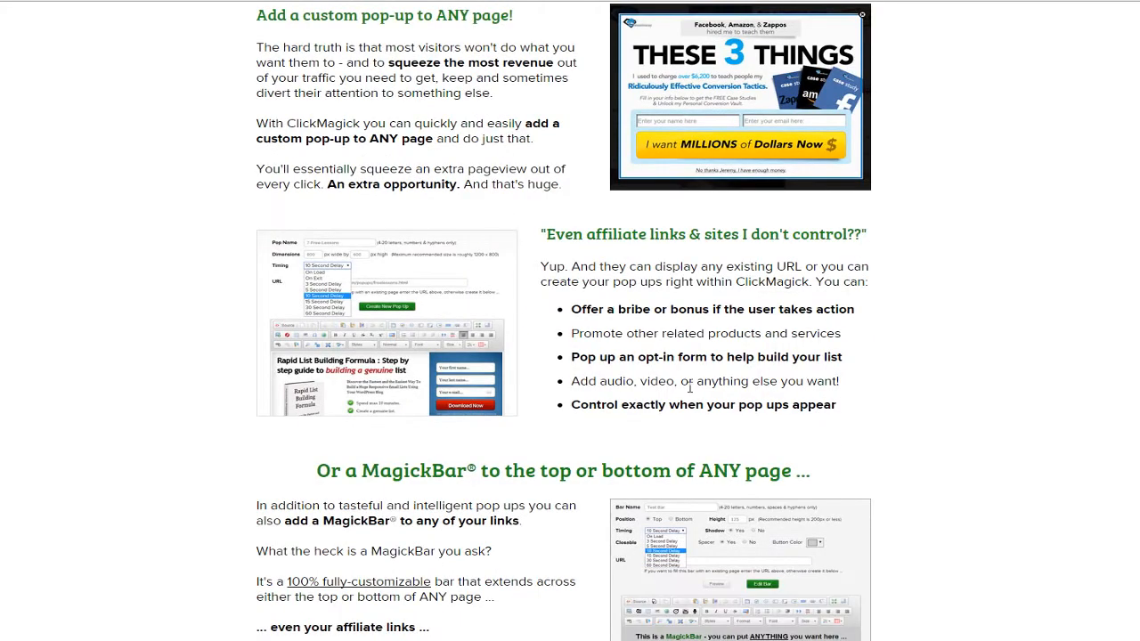
scroll(689, 388, down, 5)
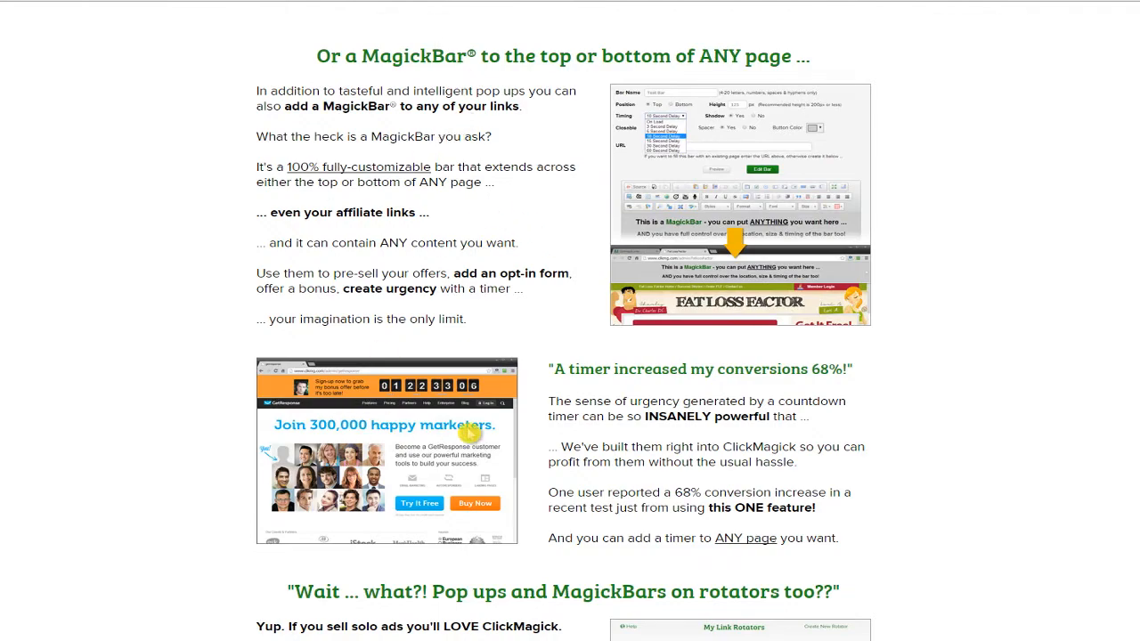
scroll(534, 410, down, 4)
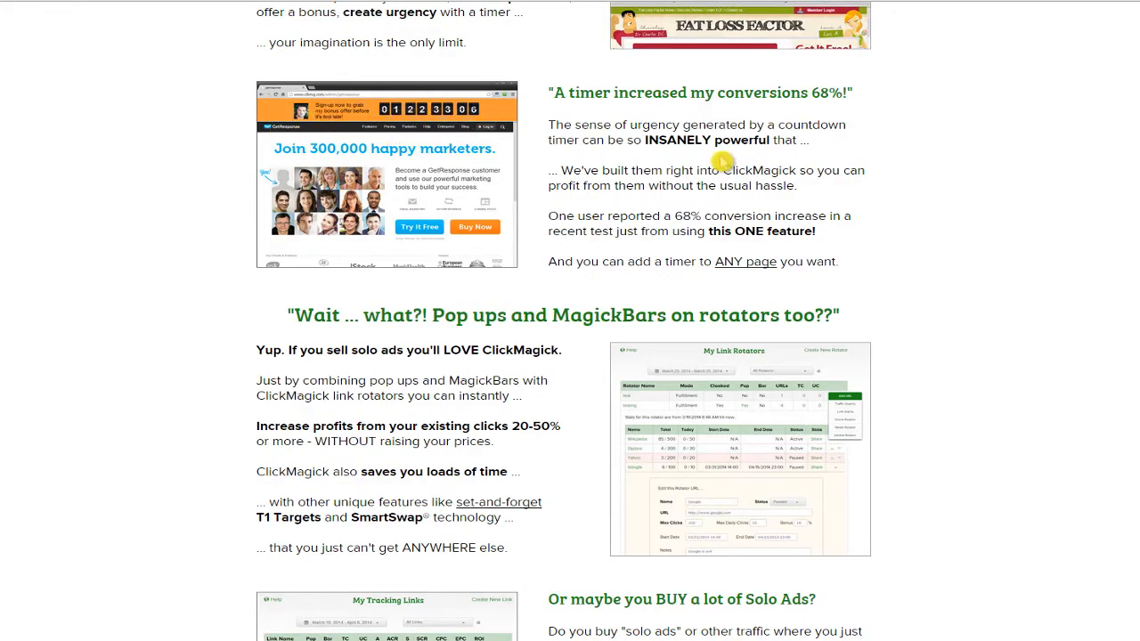
scroll(714, 156, down, 8)
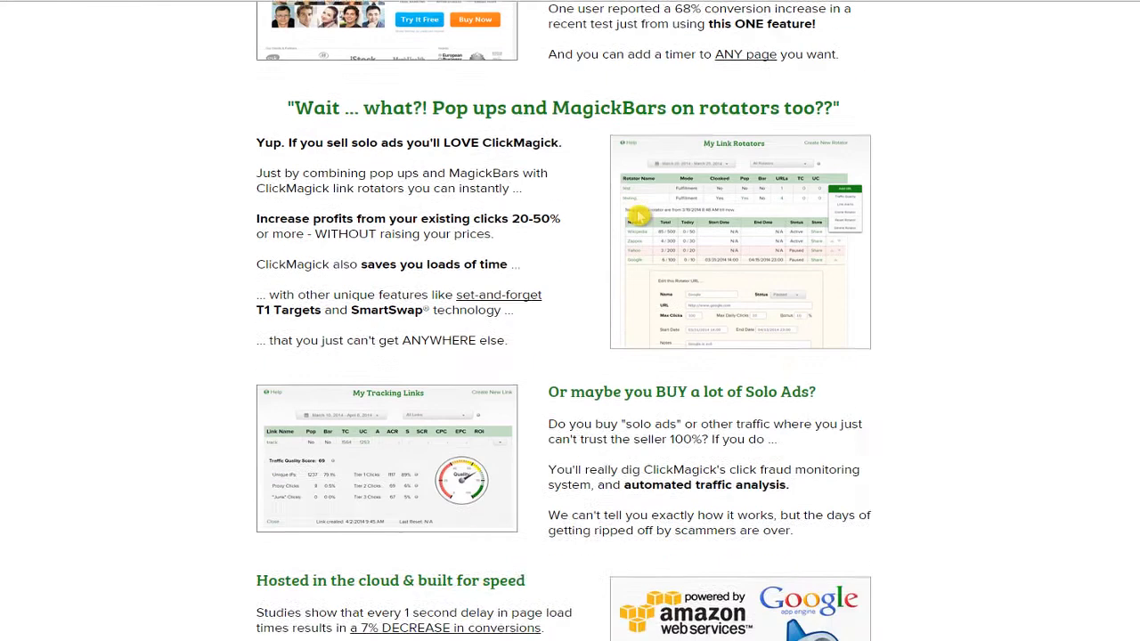
scroll(977, 196, up, 2)
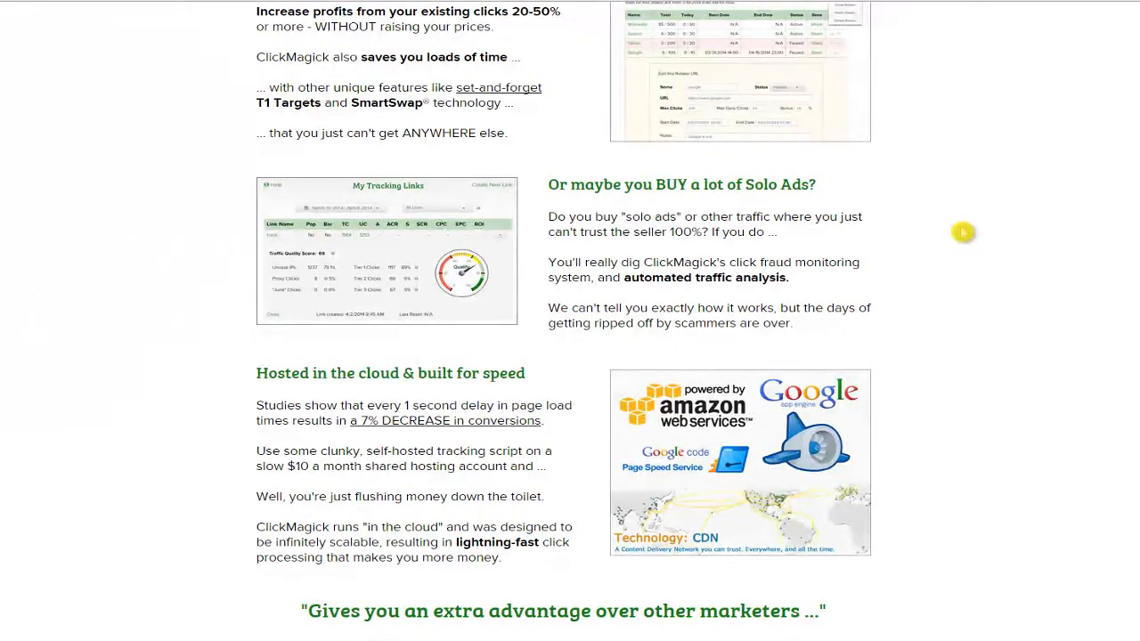
Read the 14-day free trial section near the footer, then return to the homepage headline.
scroll(934, 232, down, 5)
scroll(934, 232, down, 3)
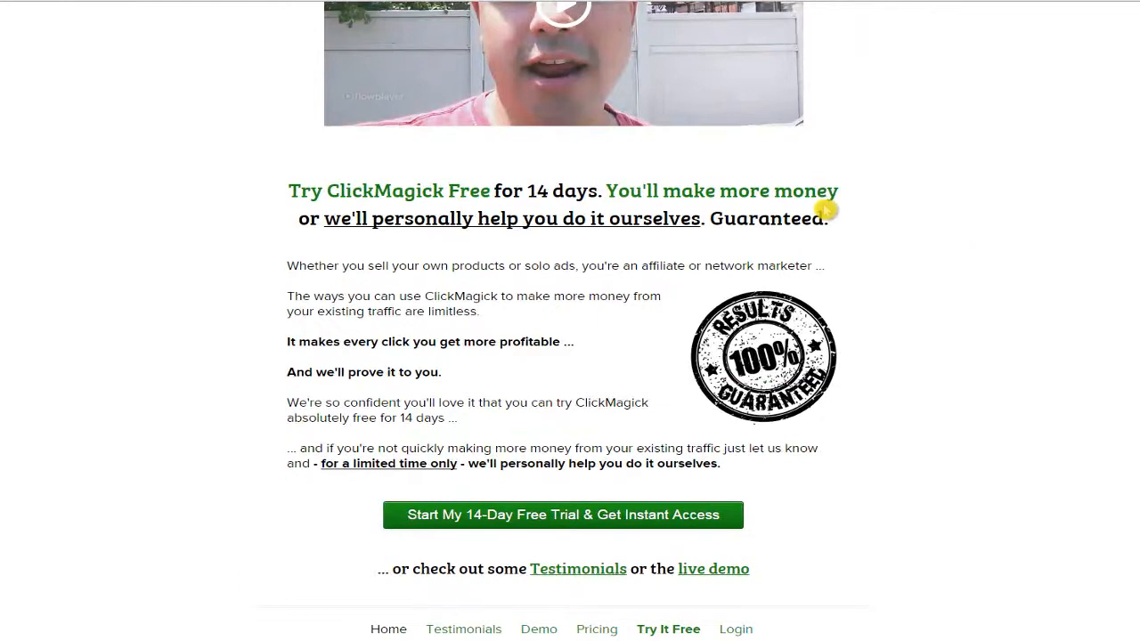
drag(494, 190, 577, 190)
click(578, 191)
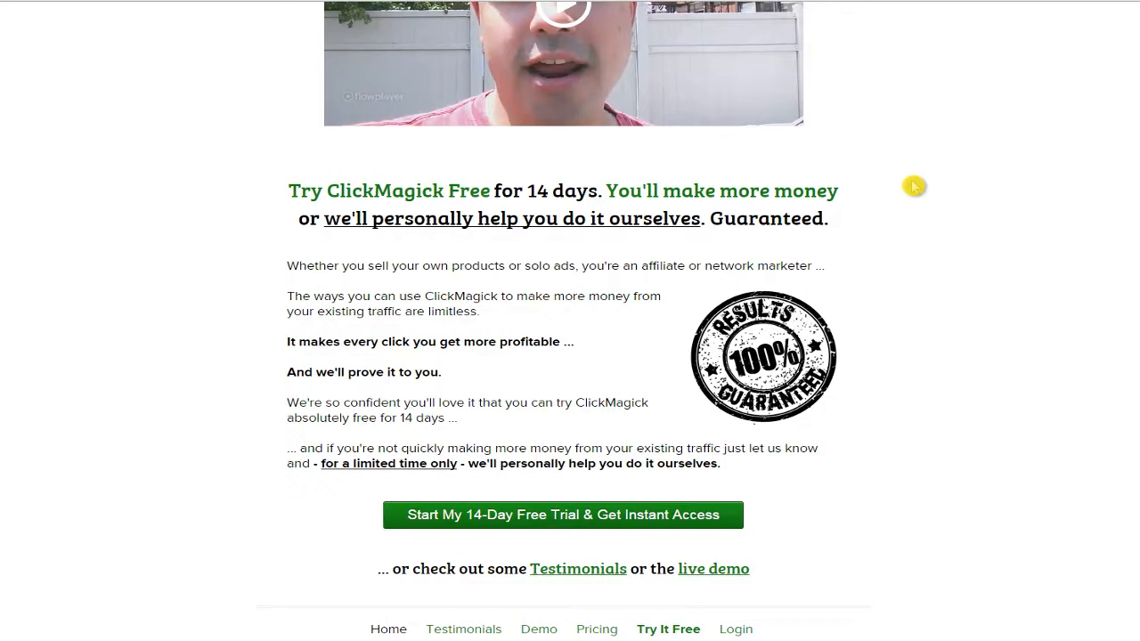
scroll(764, 289, down, 1)
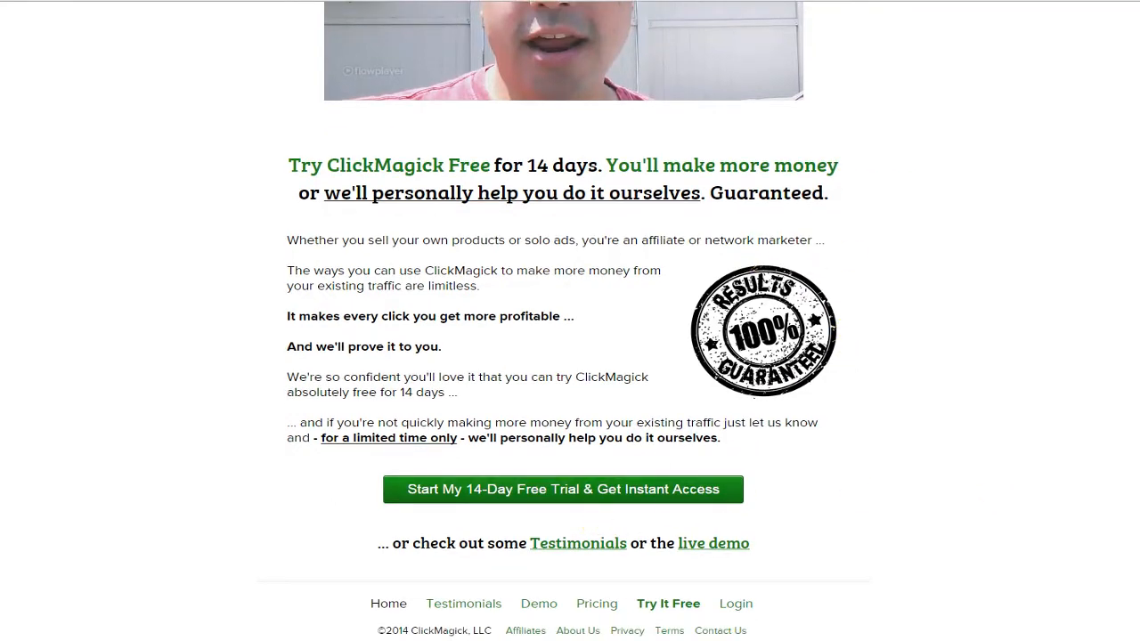
scroll(1098, 494, up, 20)
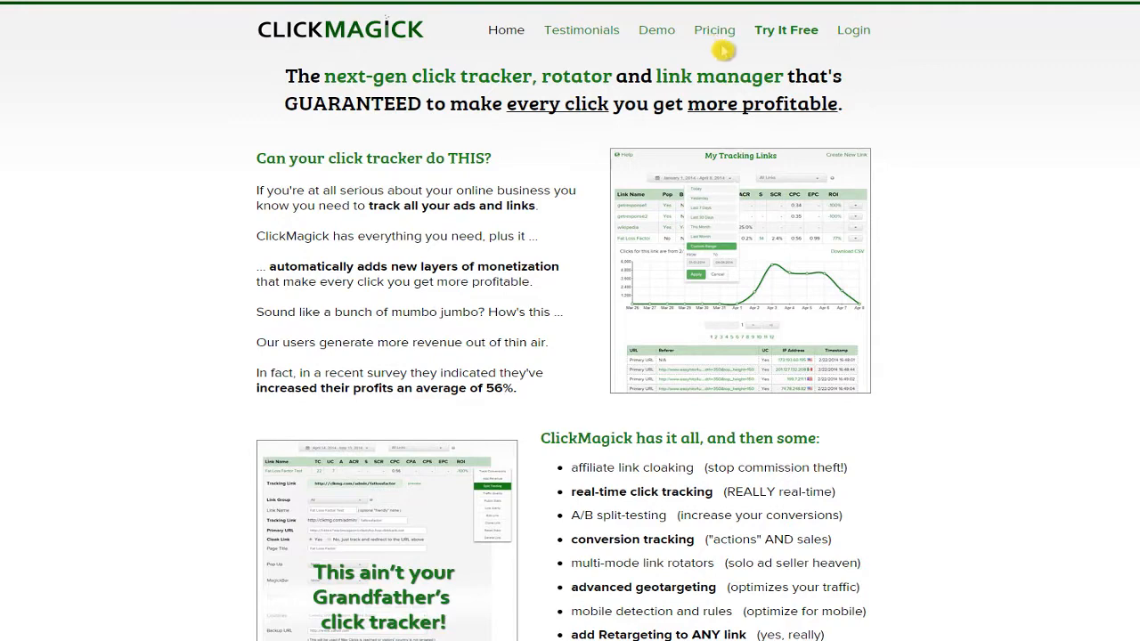
Log in to My Tracking Links and start a new link in the Test link group.
click(853, 30)
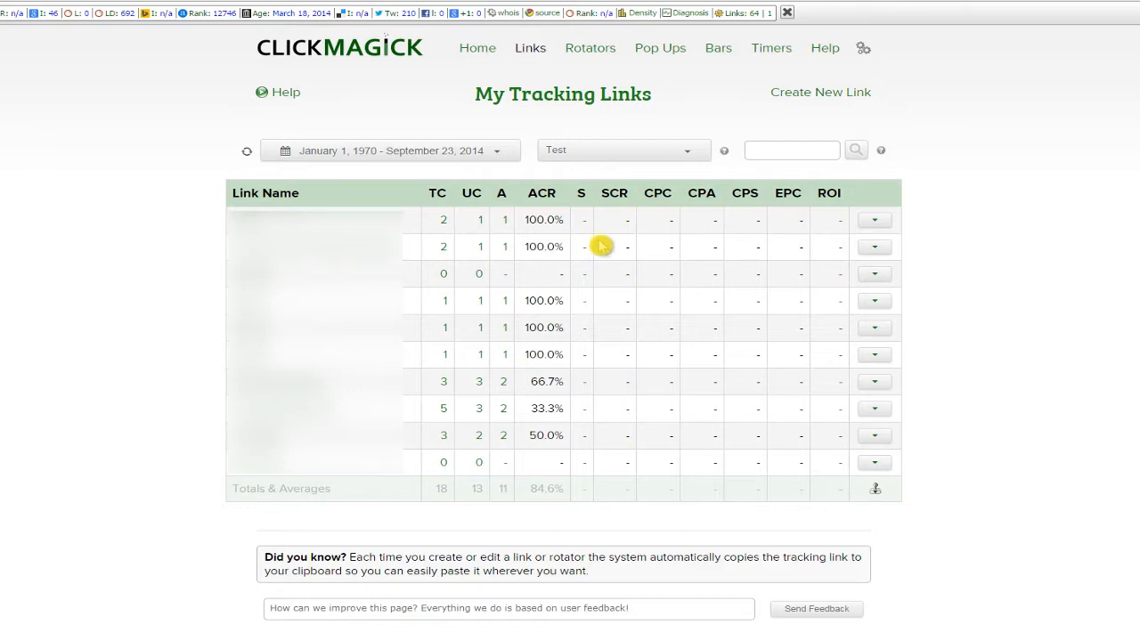
click(852, 100)
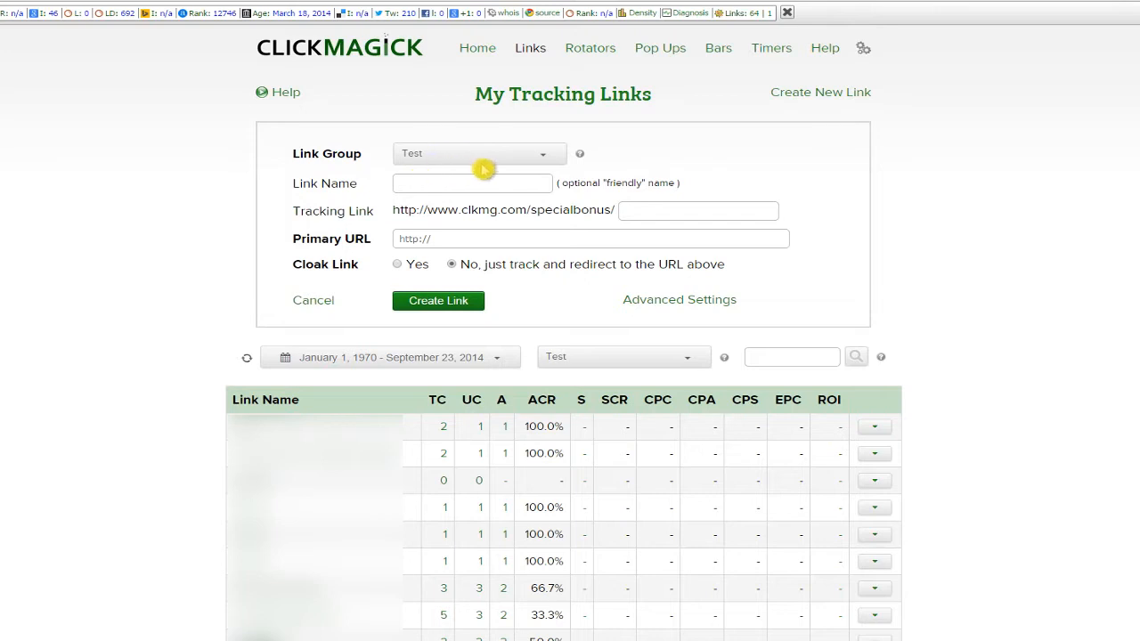
click(864, 48)
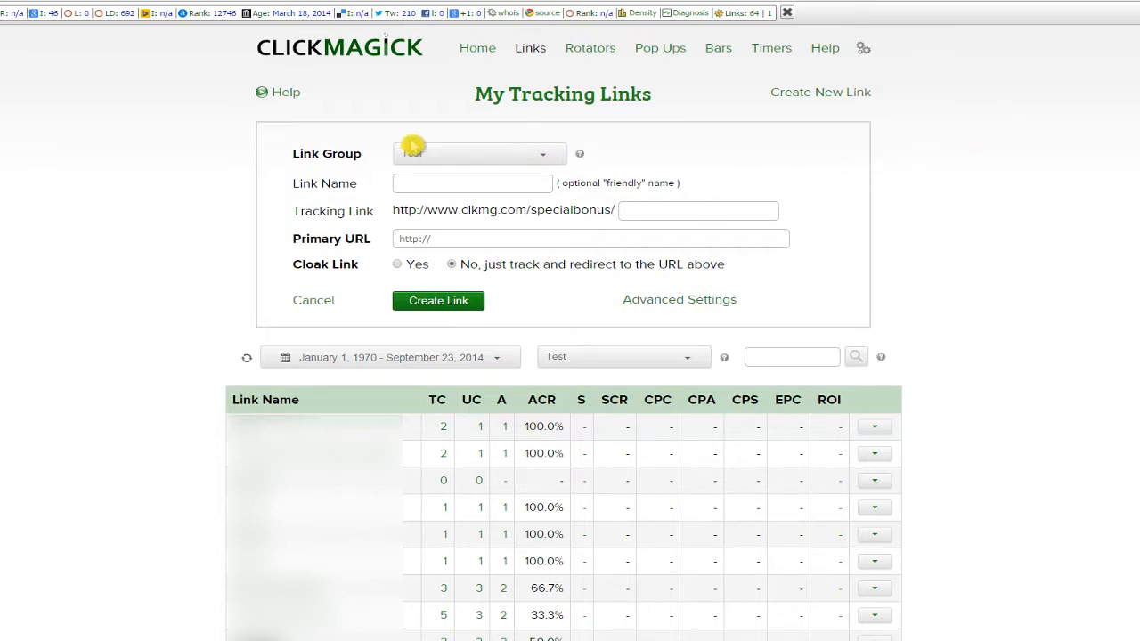
click(438, 187)
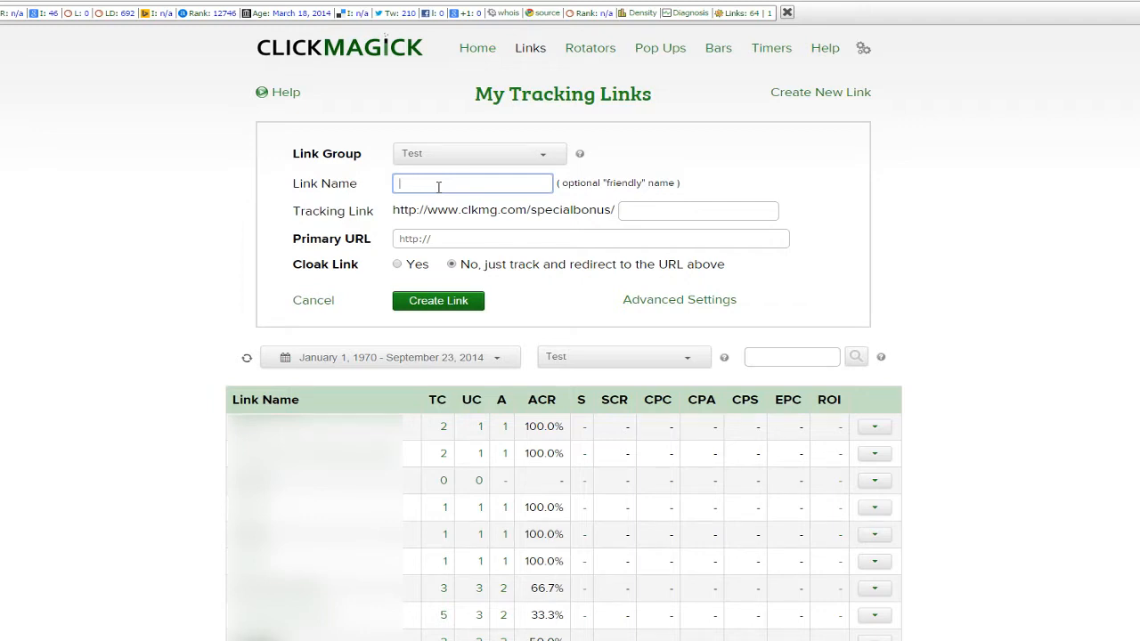
text(testlink)
click(649, 208)
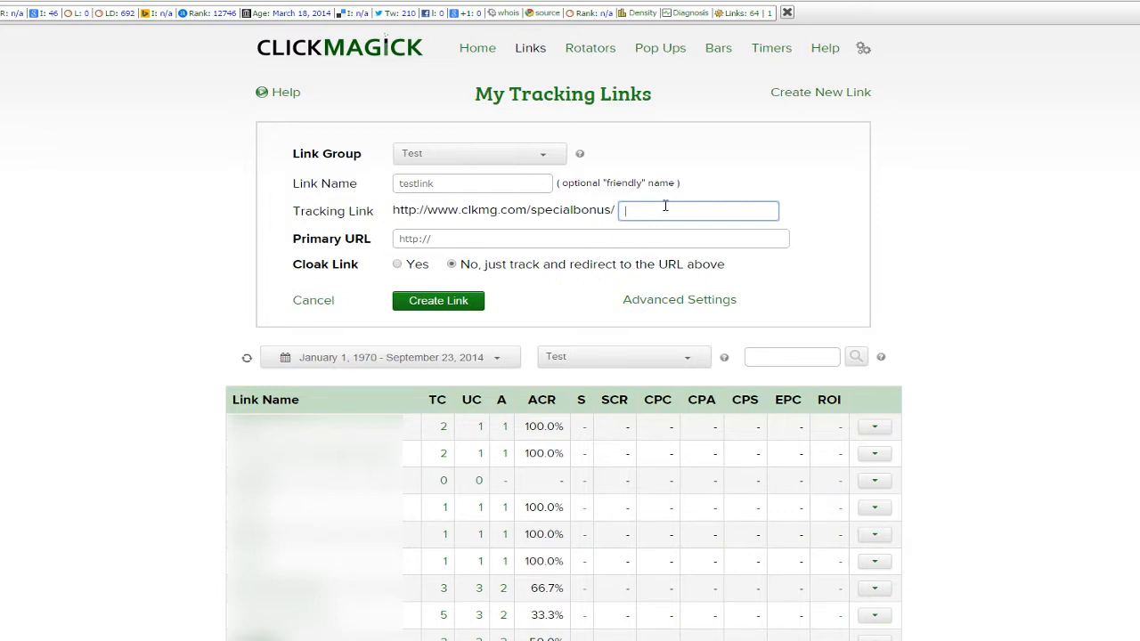
text(testlink)
click(600, 237)
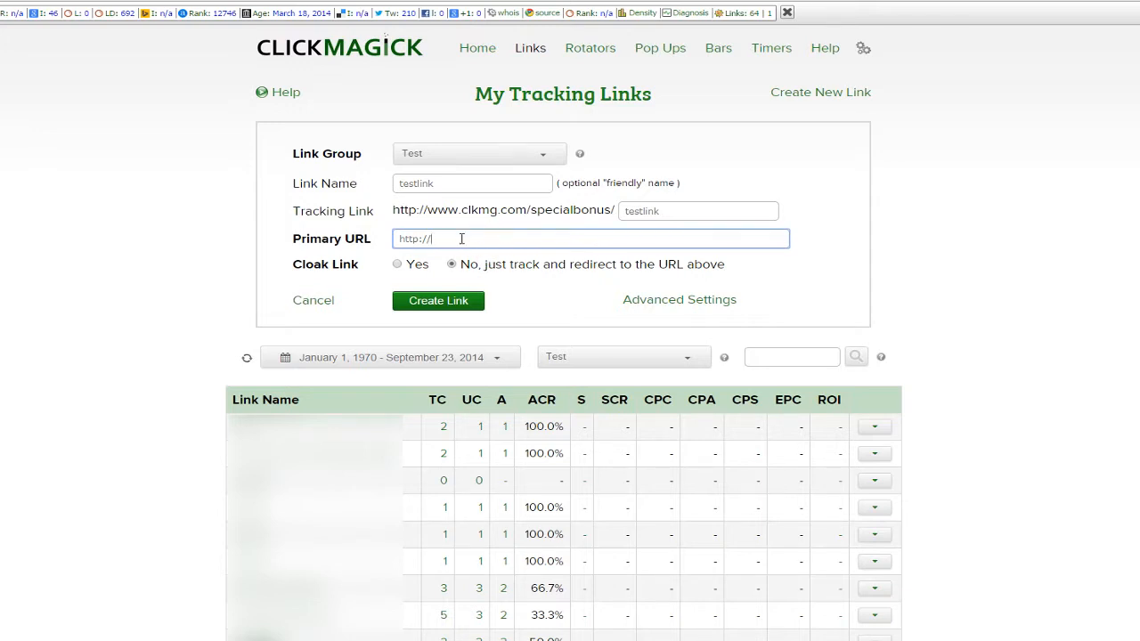
text(hucka)
text(andy.com)
click(886, 239)
click(536, 237)
drag(300, 265, 360, 265)
click(363, 269)
click(457, 268)
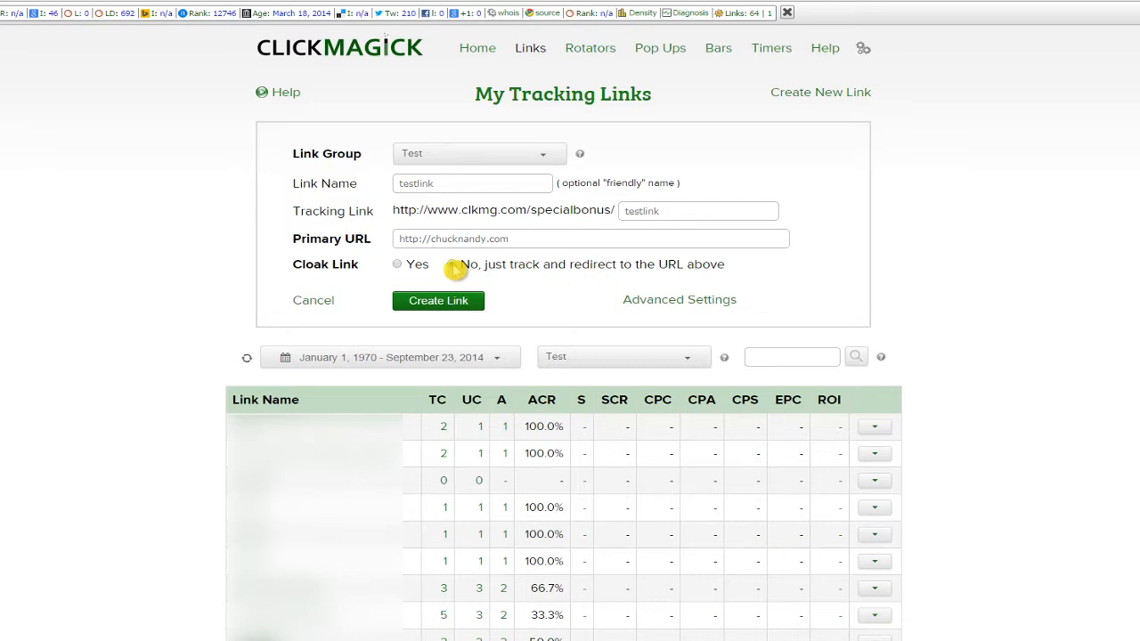
drag(394, 210, 651, 210)
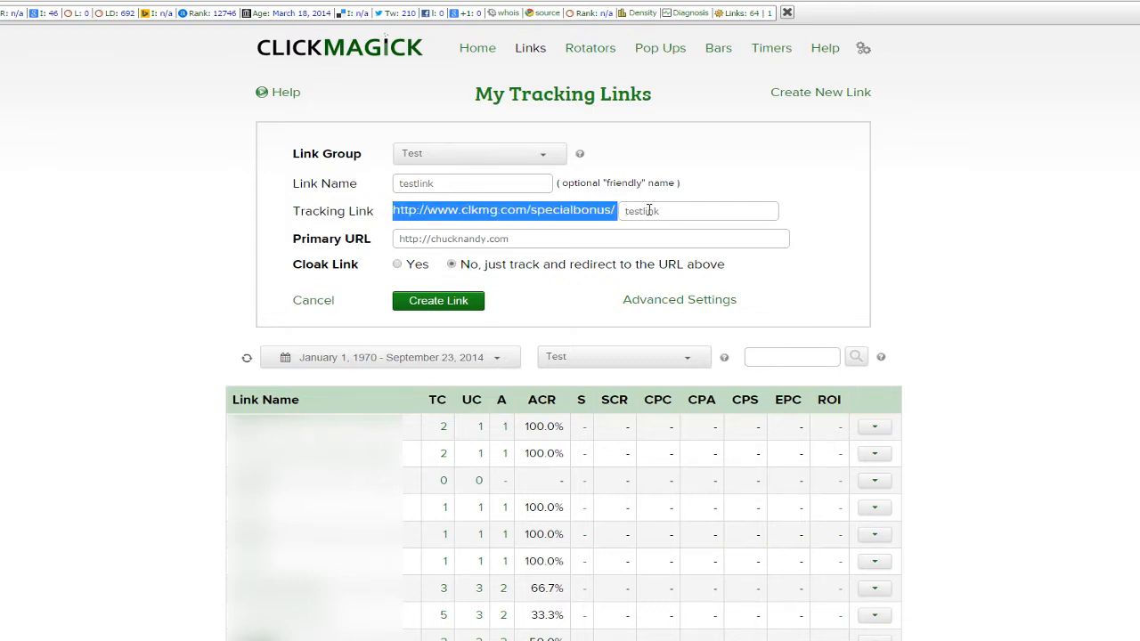
triple_click(532, 240)
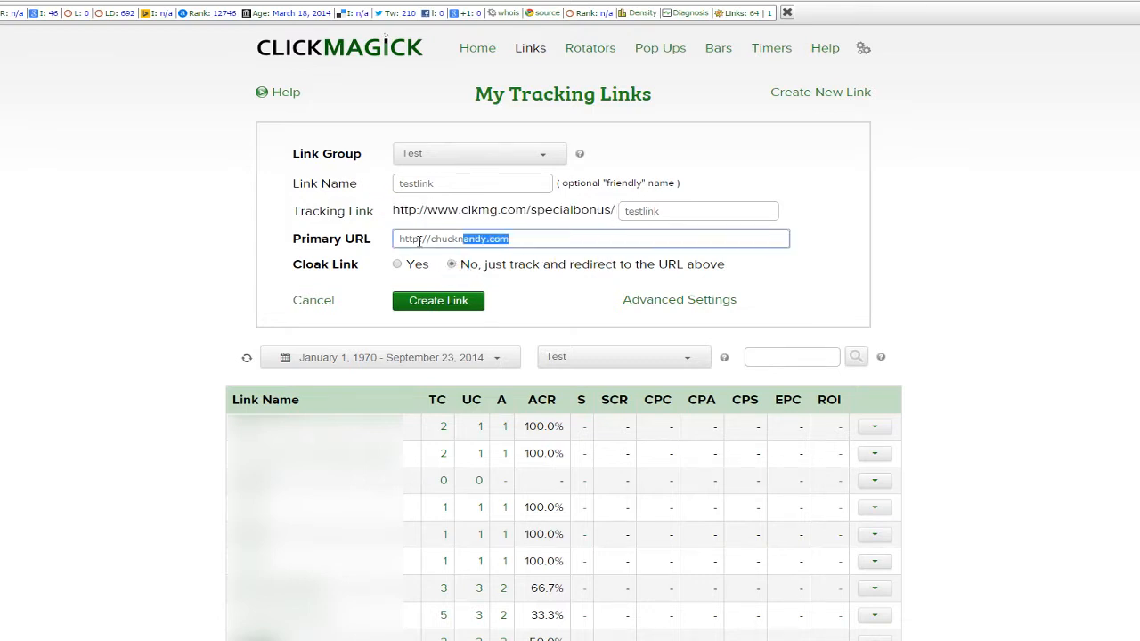
click(526, 239)
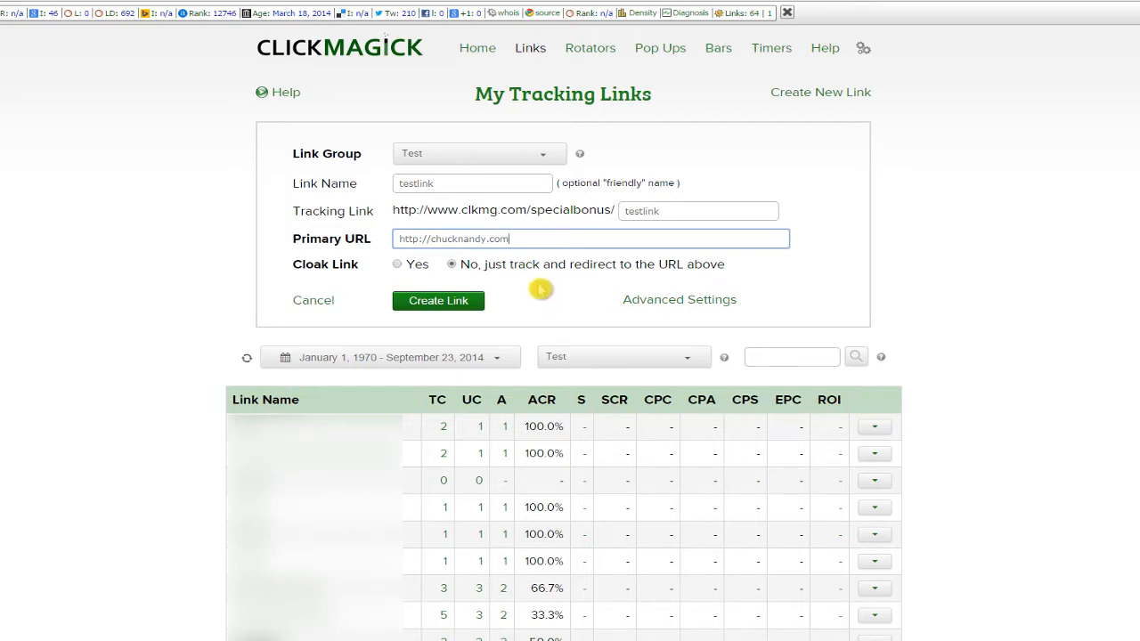
click(397, 264)
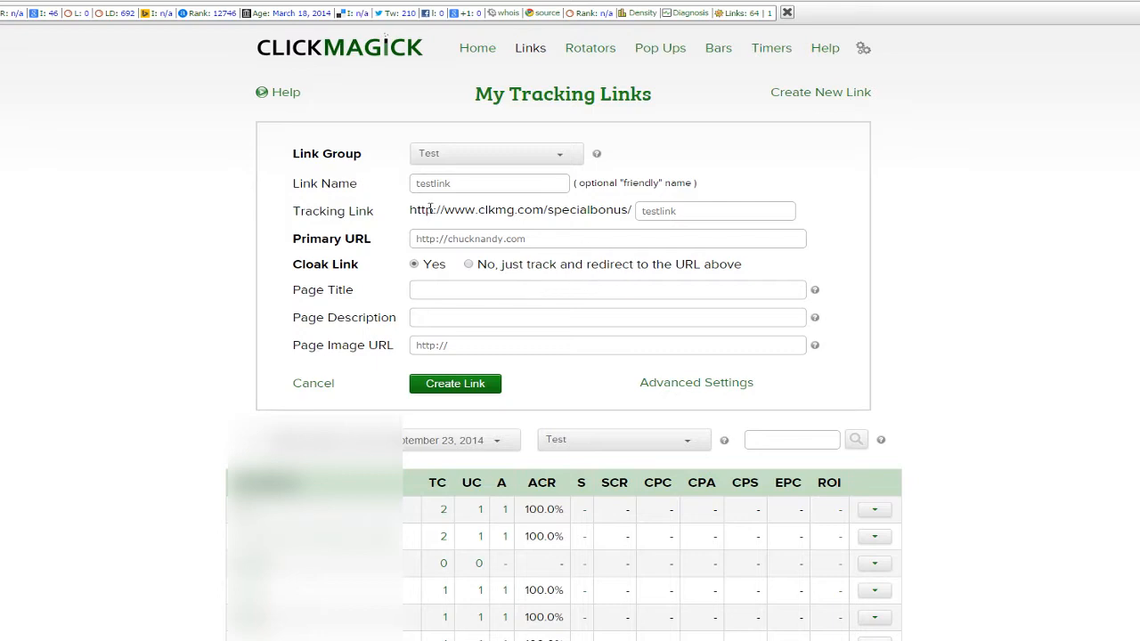
Go through the Page Title, Description and Image URL fields, then show Advanced Settings.
drag(410, 210, 636, 217)
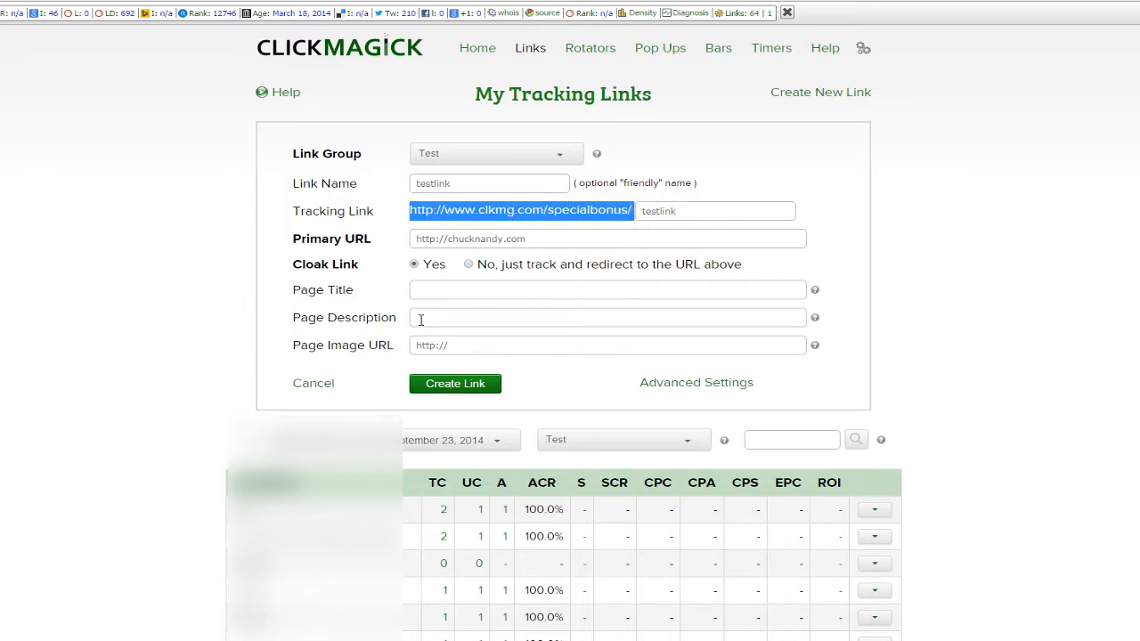
click(440, 298)
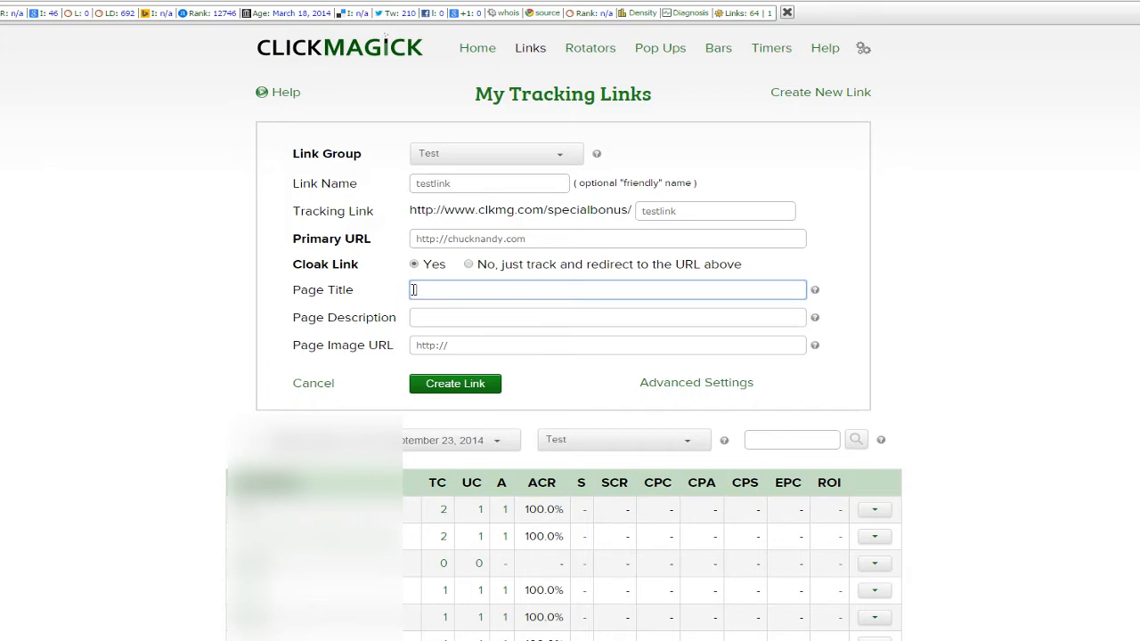
click(456, 314)
click(490, 353)
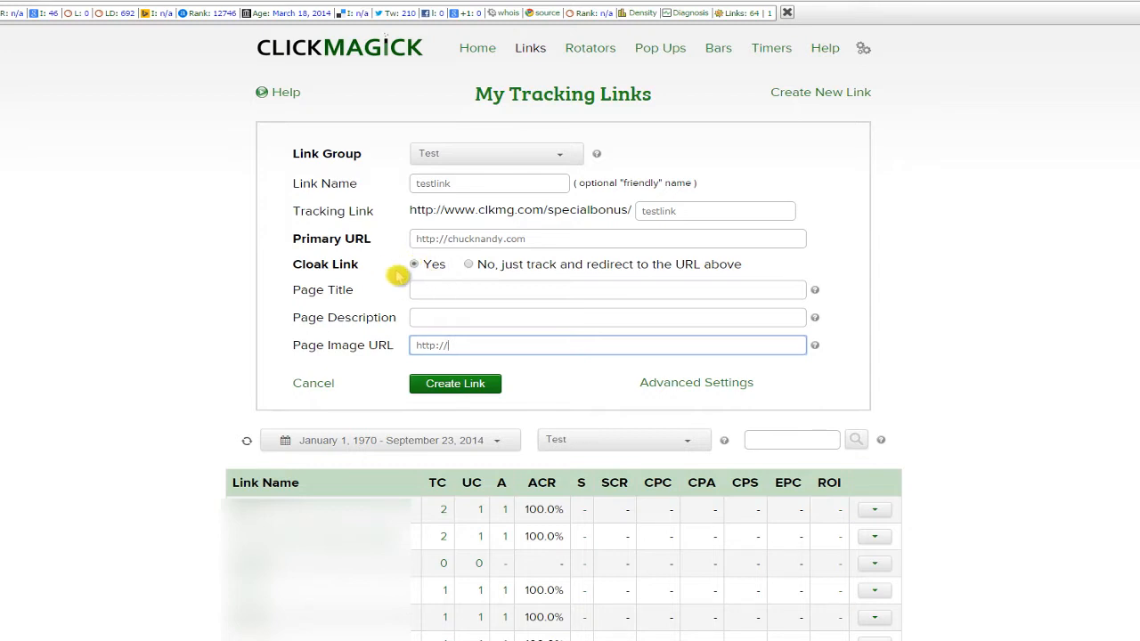
click(702, 385)
scroll(784, 388, down, 3)
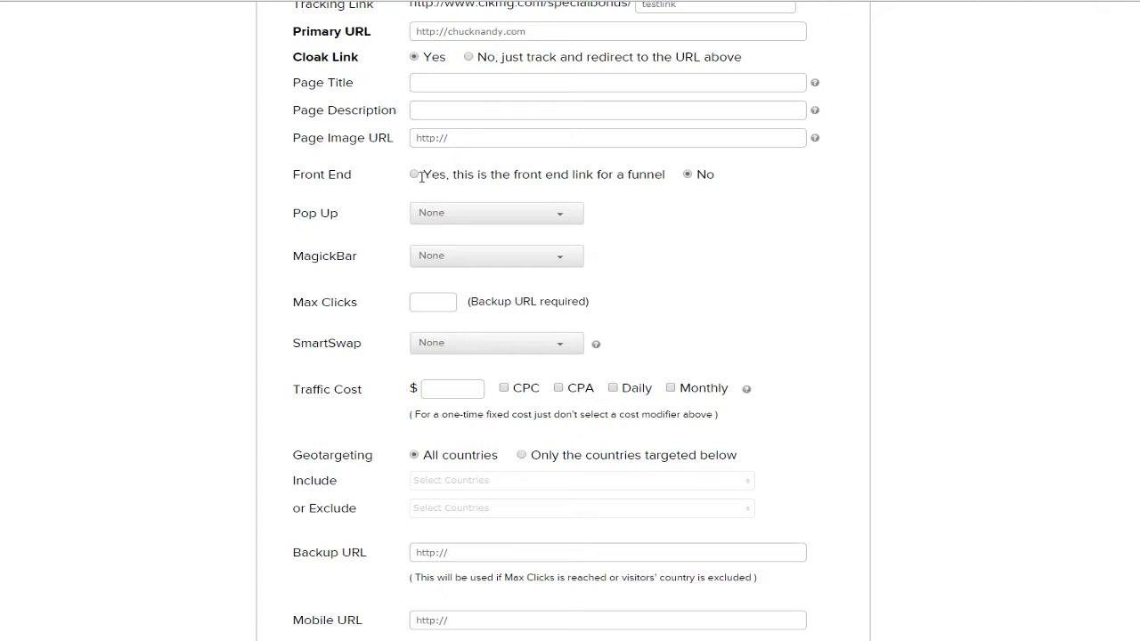
scroll(802, 185, down, 1)
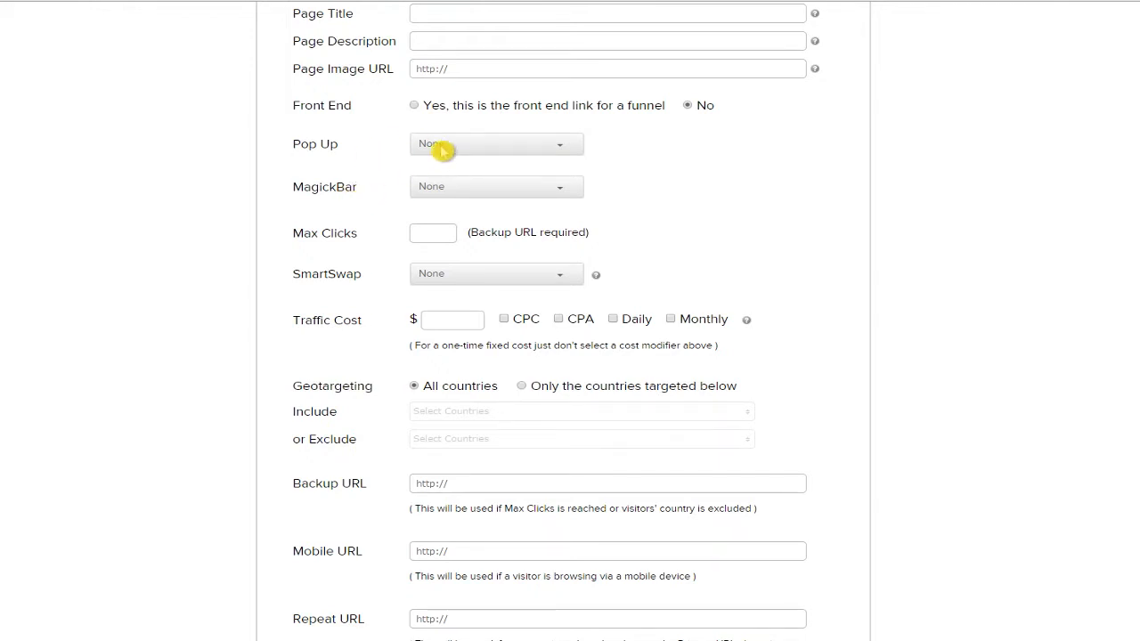
scroll(526, 150, down, 1)
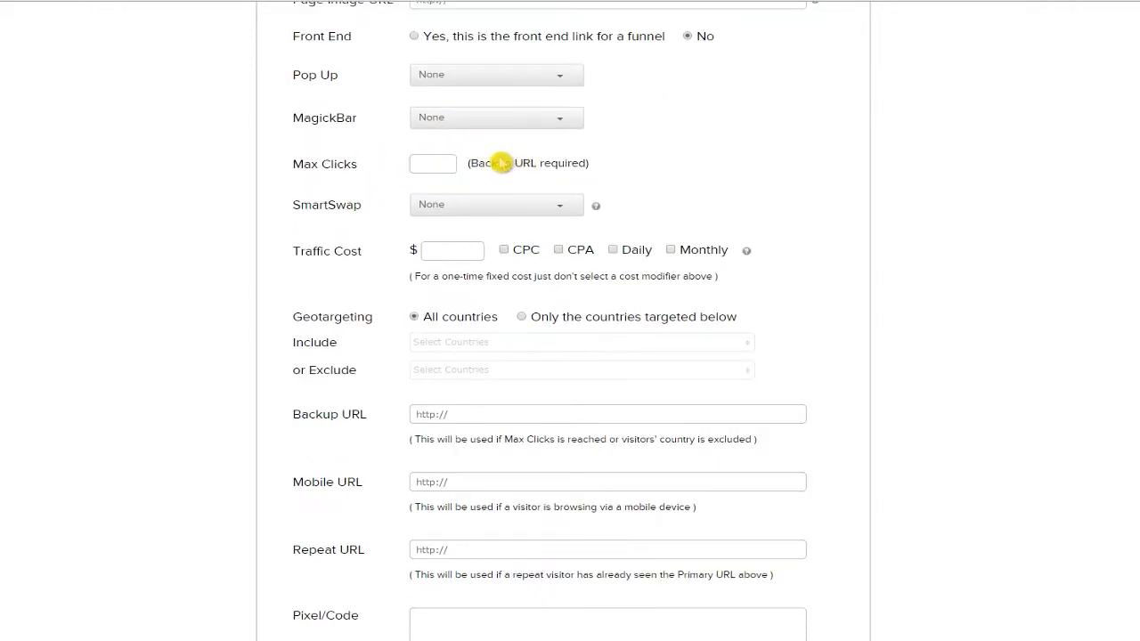
scroll(437, 165, down, 1)
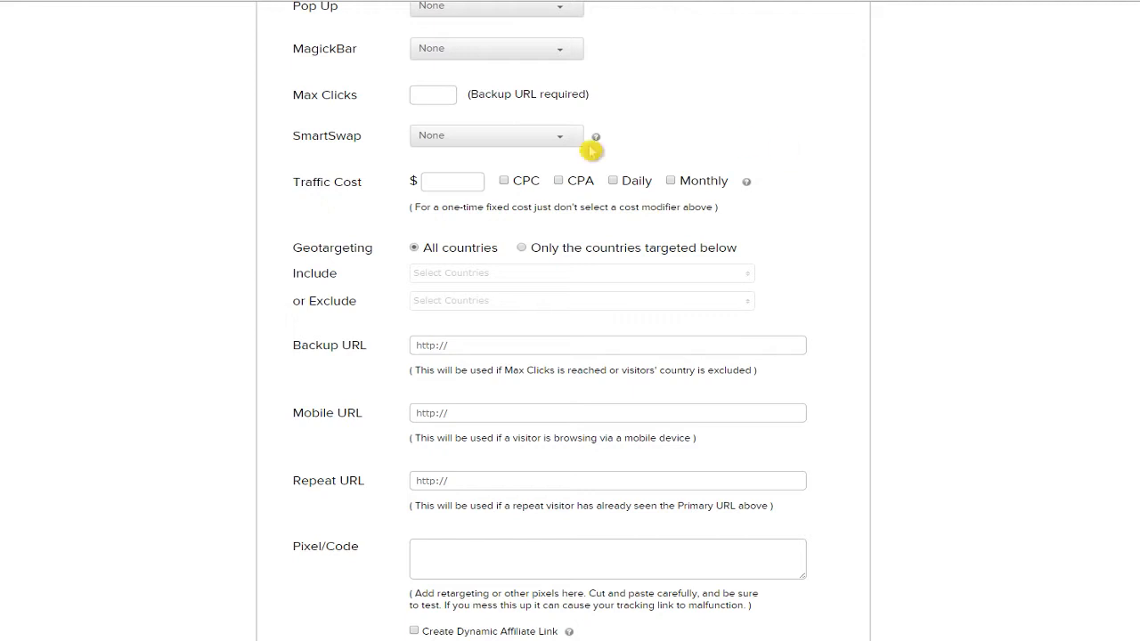
scroll(552, 134, down, 1)
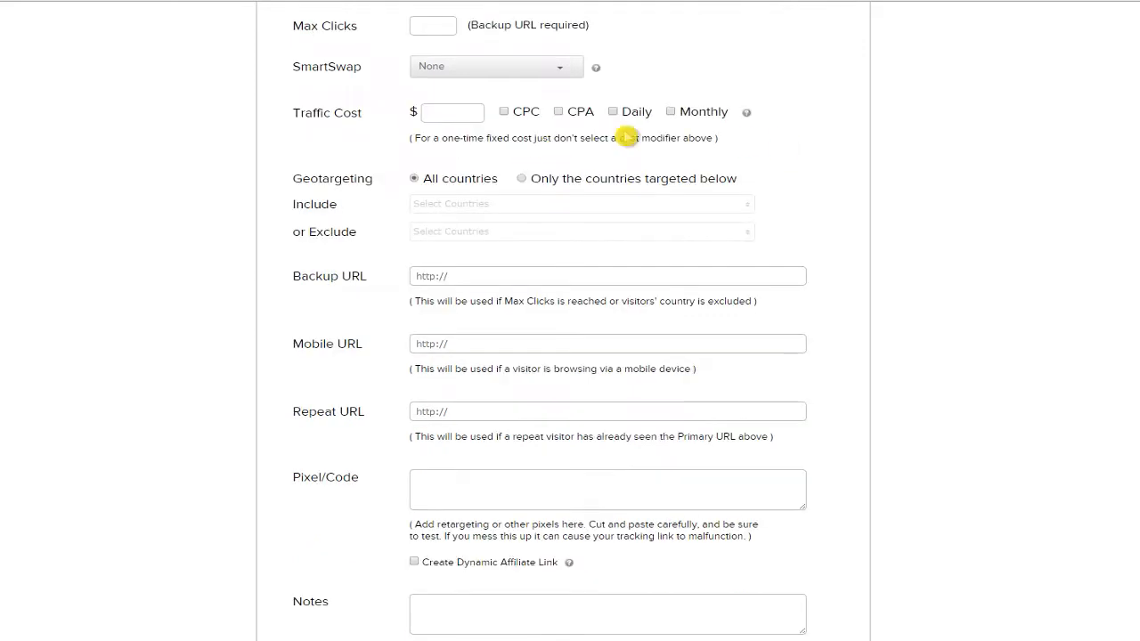
click(439, 114)
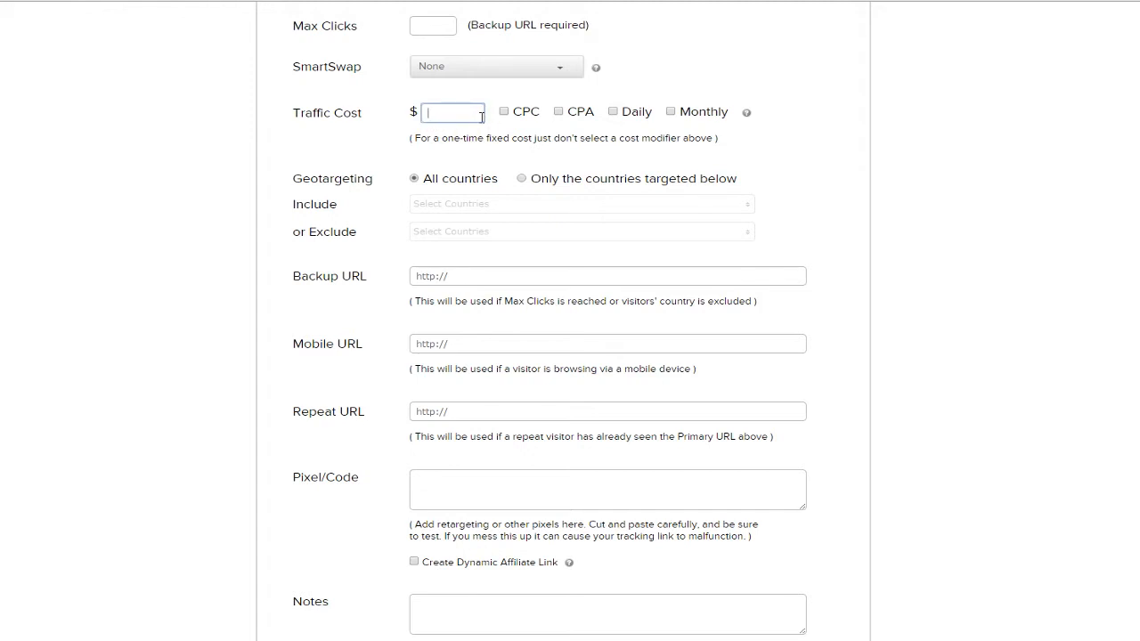
click(487, 99)
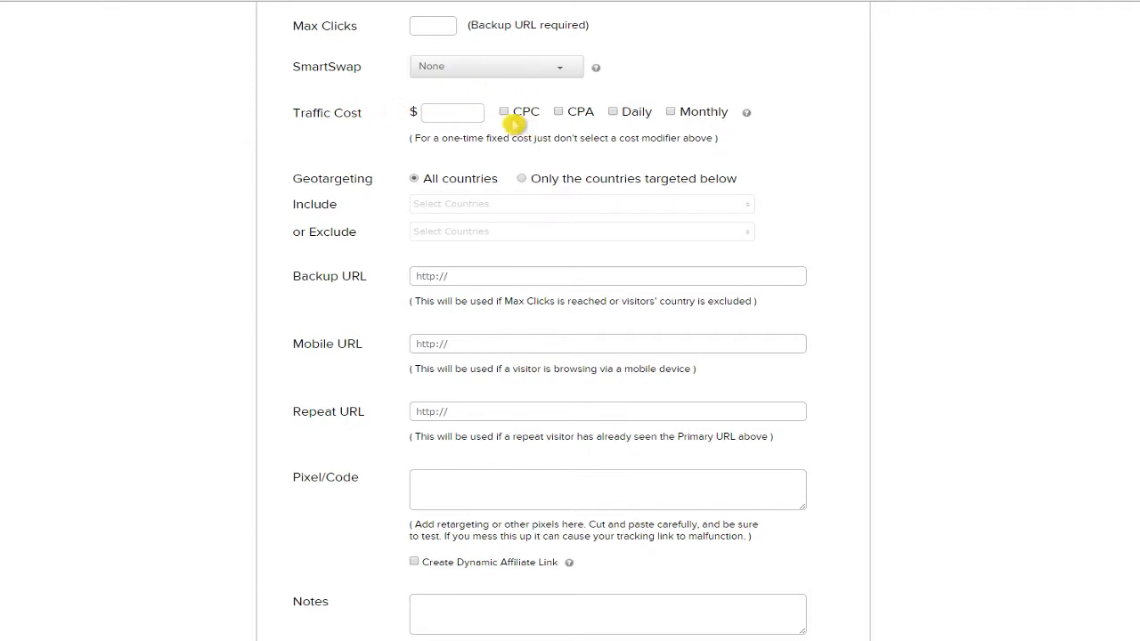
scroll(525, 127, down, 1)
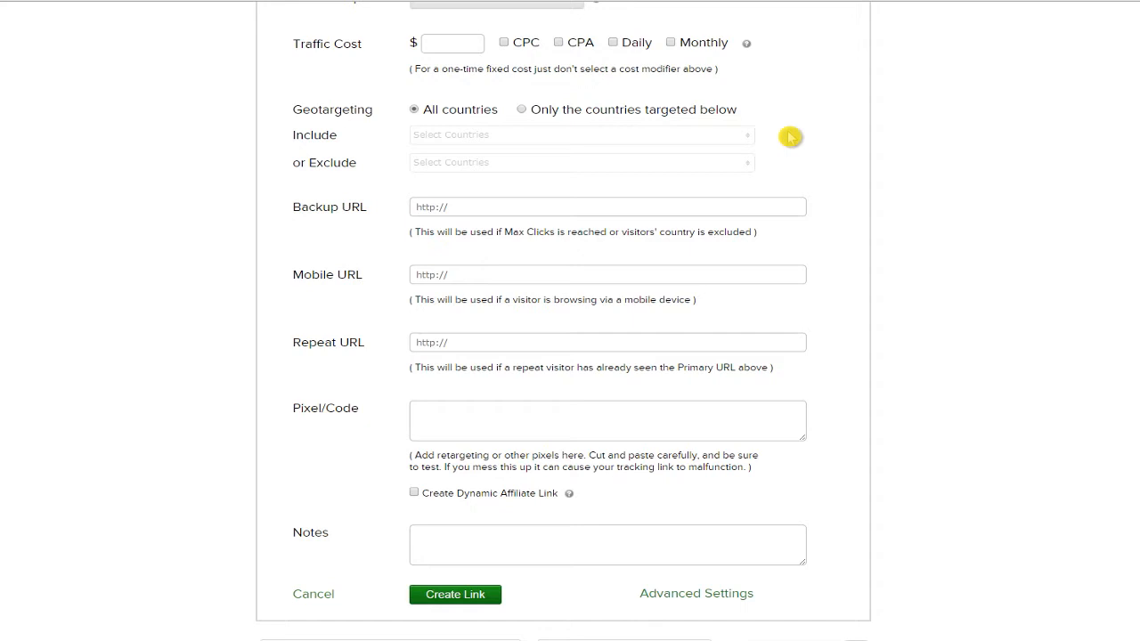
Set Geotargeting to 'Only the countries targeted below' and include United States.
click(520, 111)
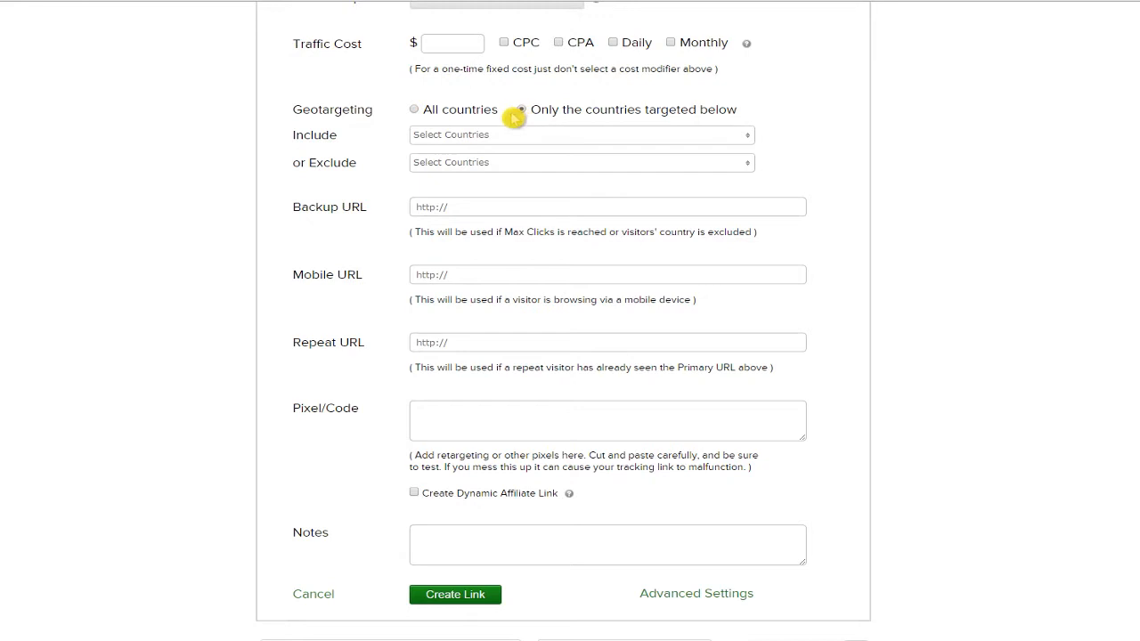
click(497, 138)
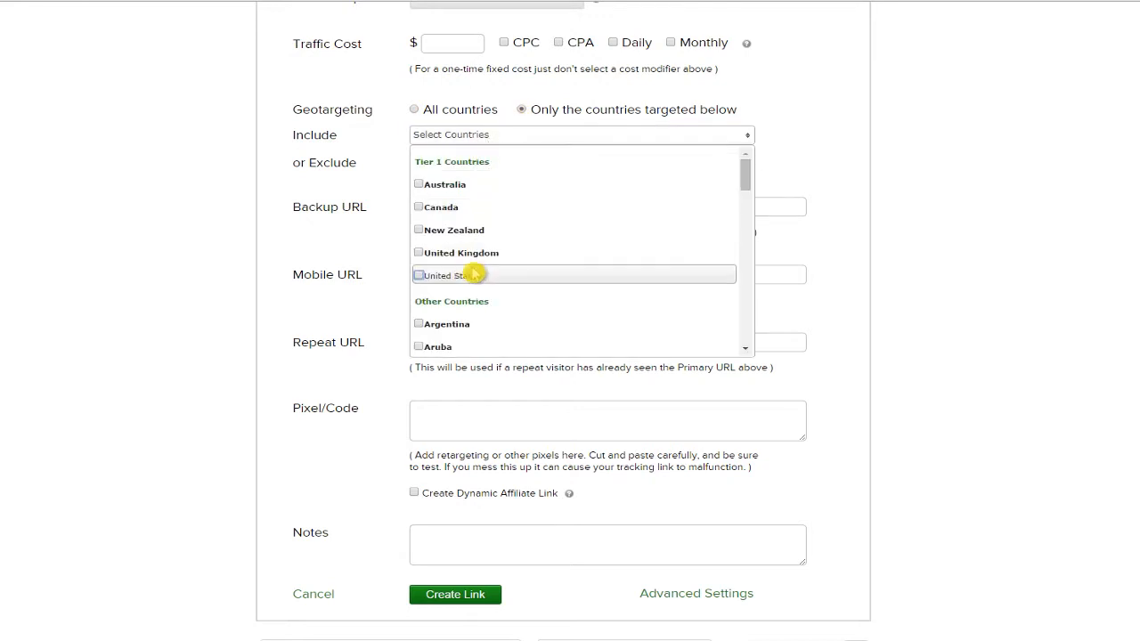
click(504, 275)
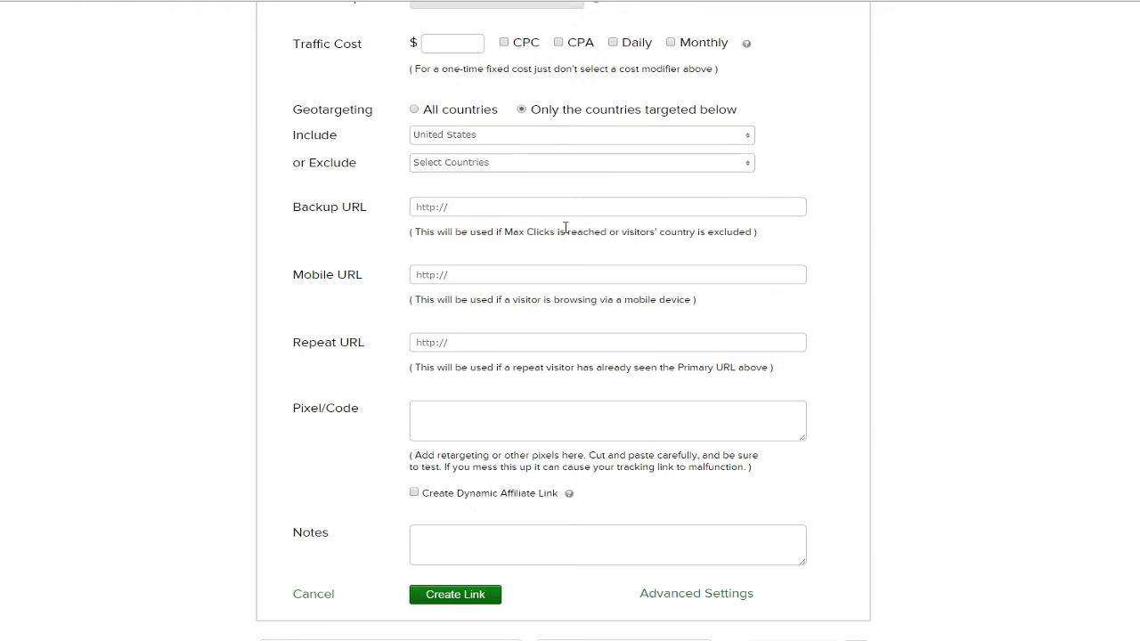
click(512, 210)
click(521, 263)
click(501, 278)
scroll(500, 278, down, 1)
click(503, 209)
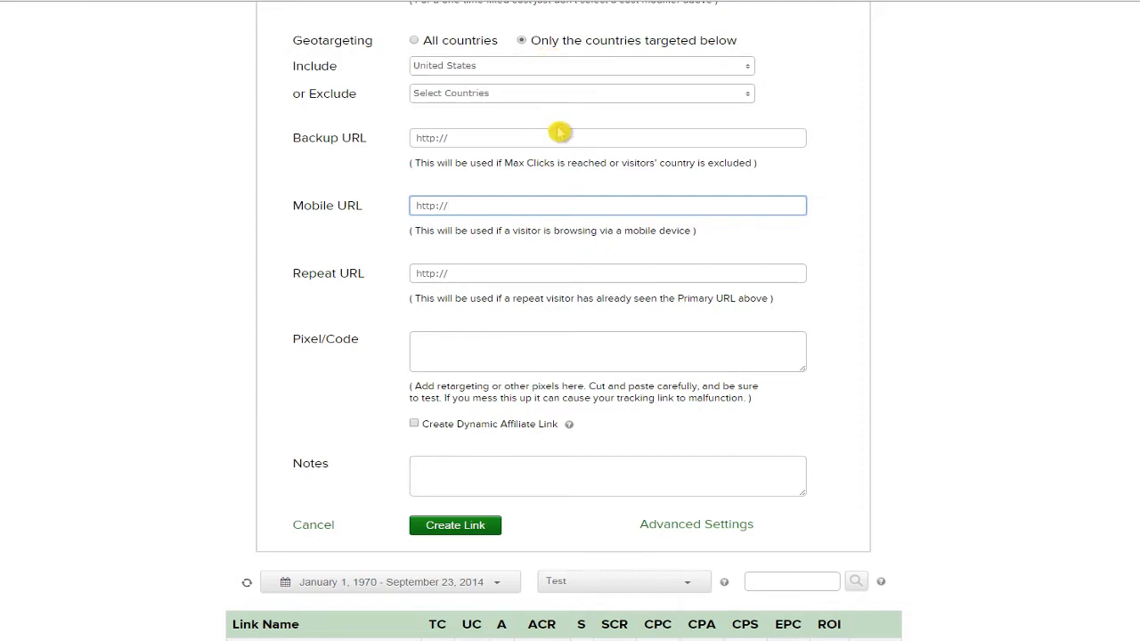
drag(287, 209, 350, 206)
click(350, 208)
click(527, 207)
scroll(527, 208, down, 3)
click(496, 151)
scroll(508, 179, up, 1)
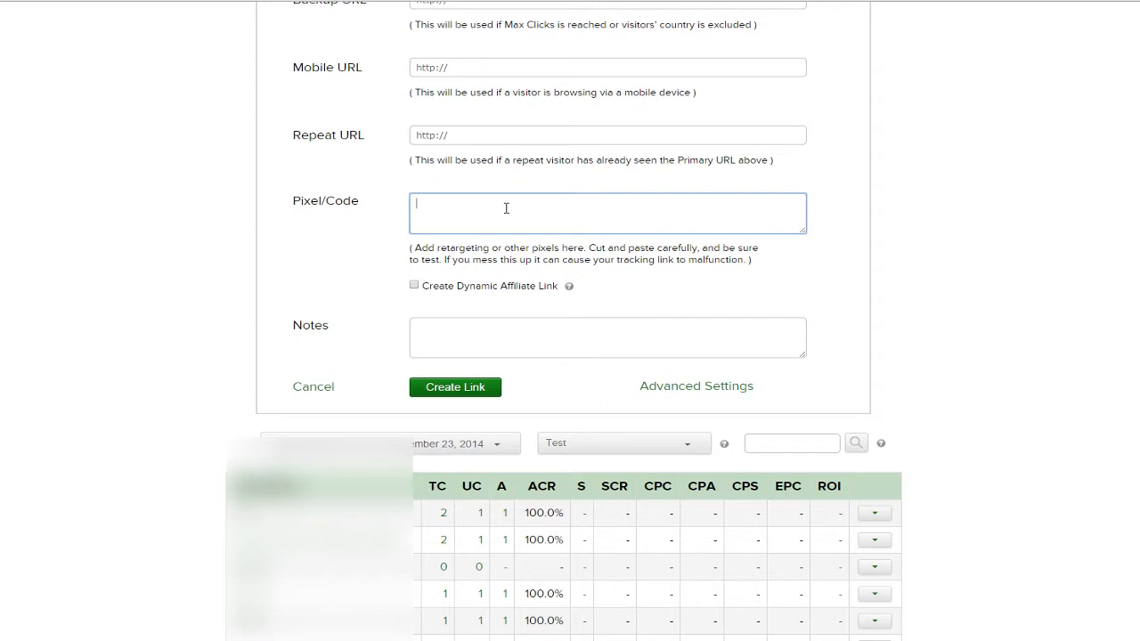
click(365, 205)
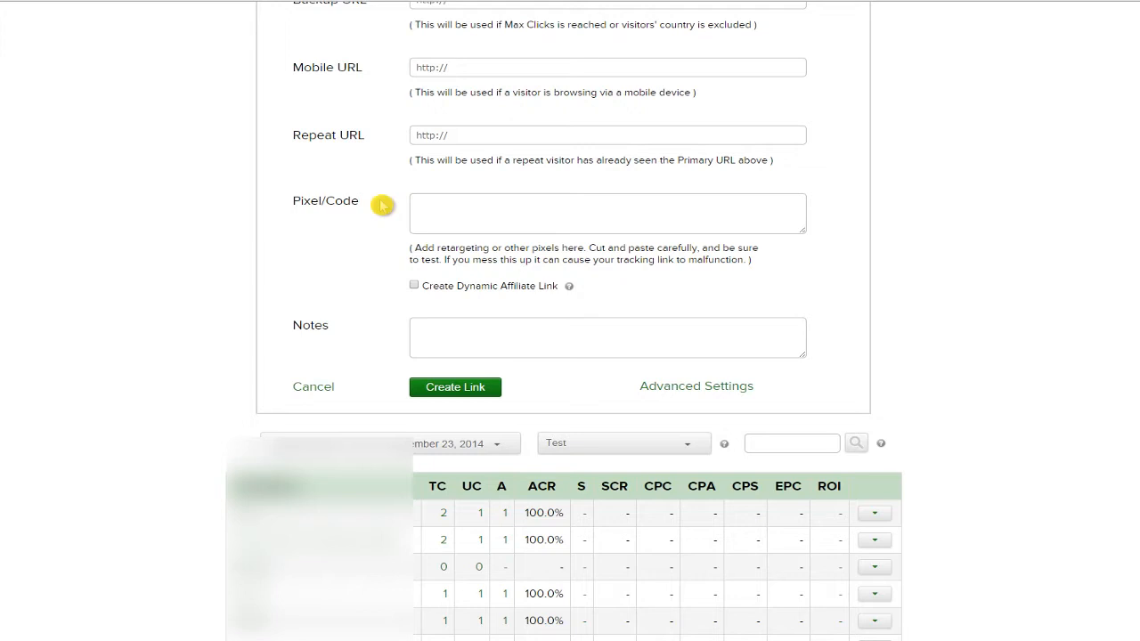
click(356, 209)
click(399, 210)
click(552, 337)
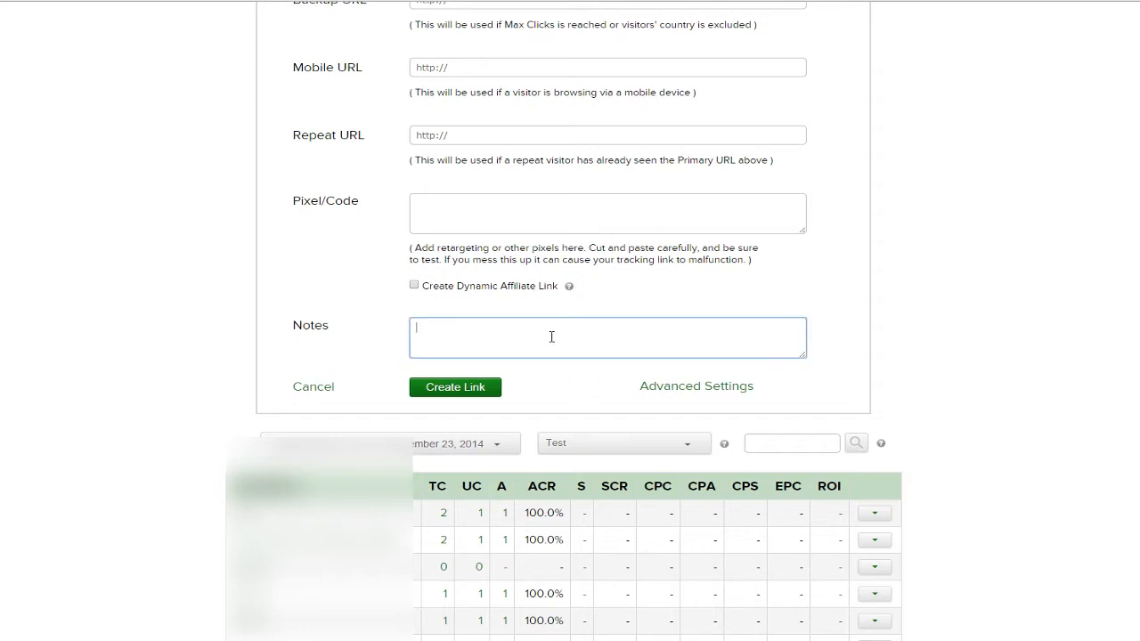
Dismiss the Backup URL alert, reset geotargeting to All countries, and create testlink.
click(459, 390)
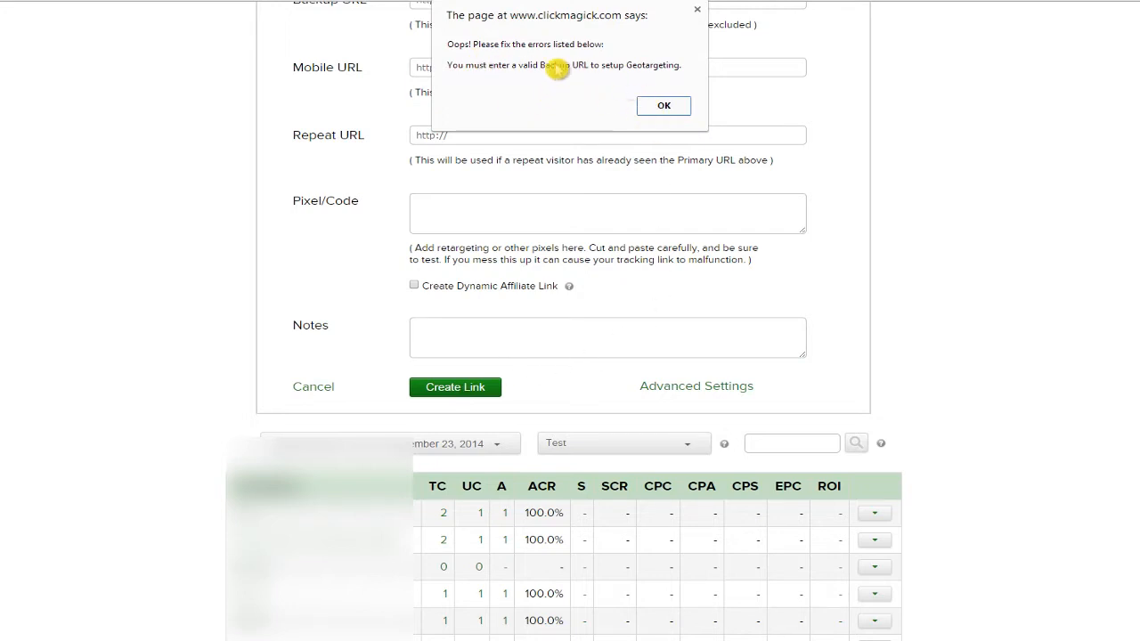
click(665, 105)
scroll(891, 192, up, 3)
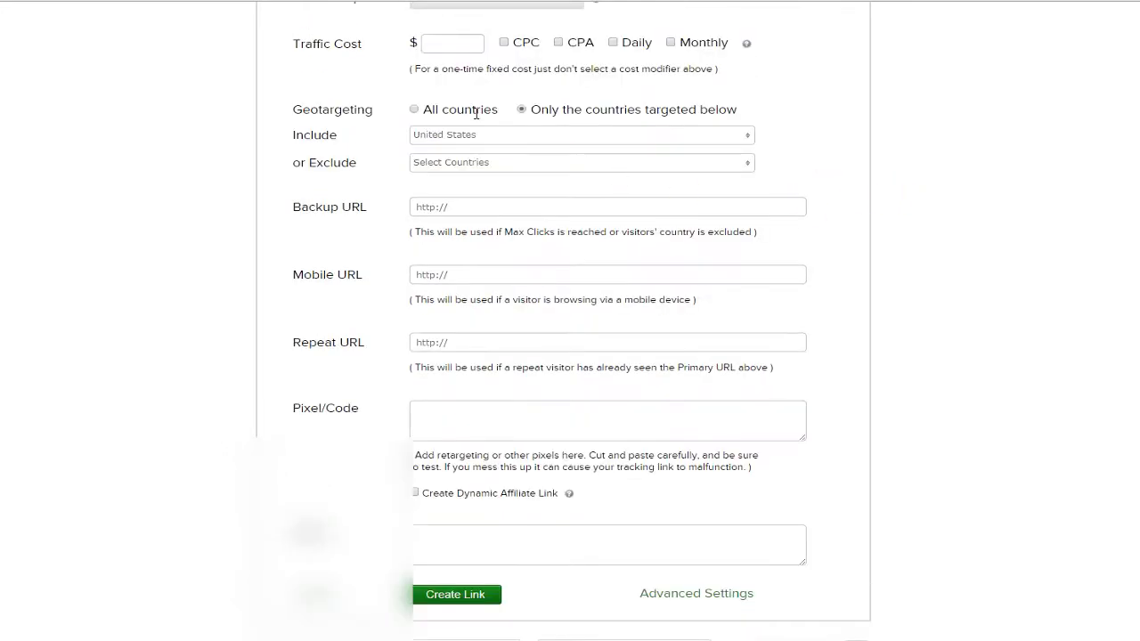
click(414, 108)
scroll(445, 341, down, 3)
click(476, 315)
scroll(1047, 388, up, 2)
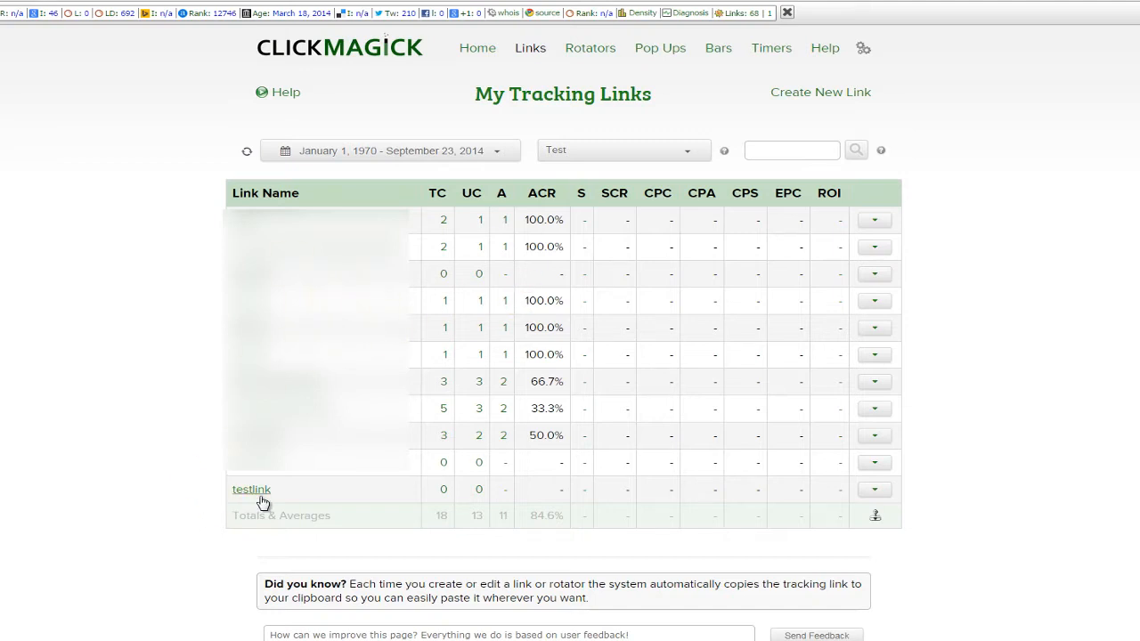
mouse_move(238, 499)
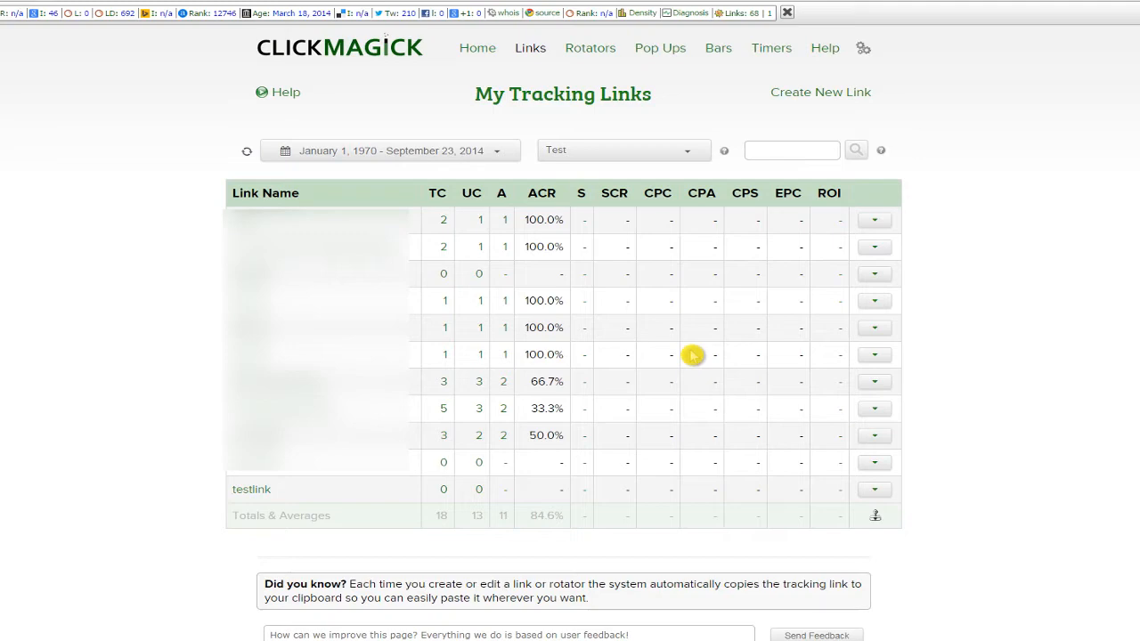
scroll(722, 349, down, 1)
scroll(723, 348, up, 1)
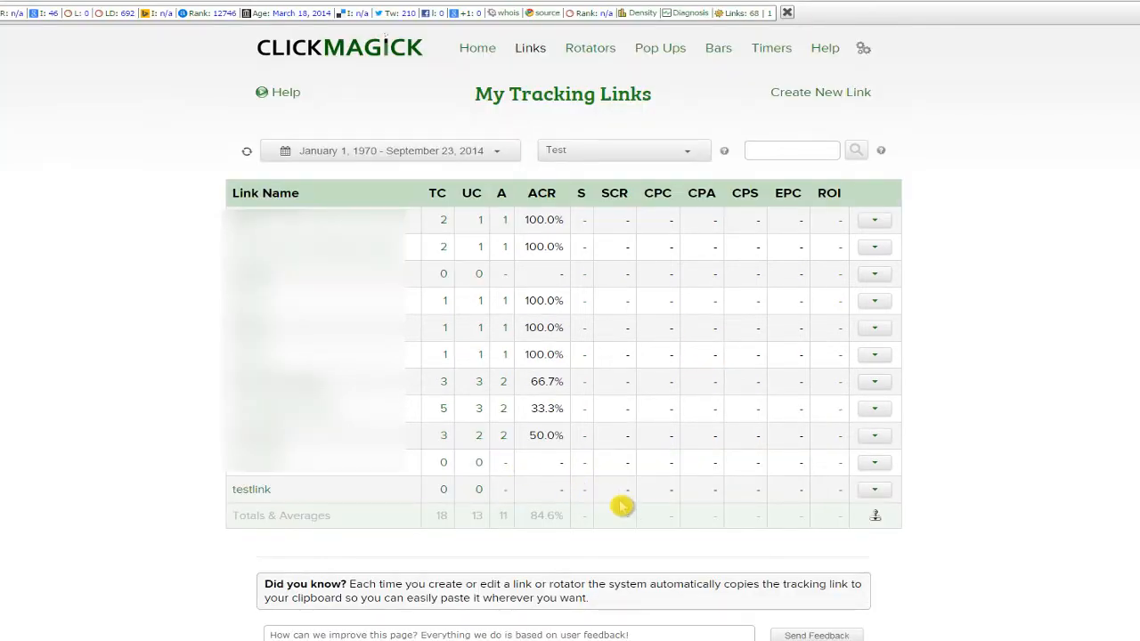
scroll(994, 476, down, 1)
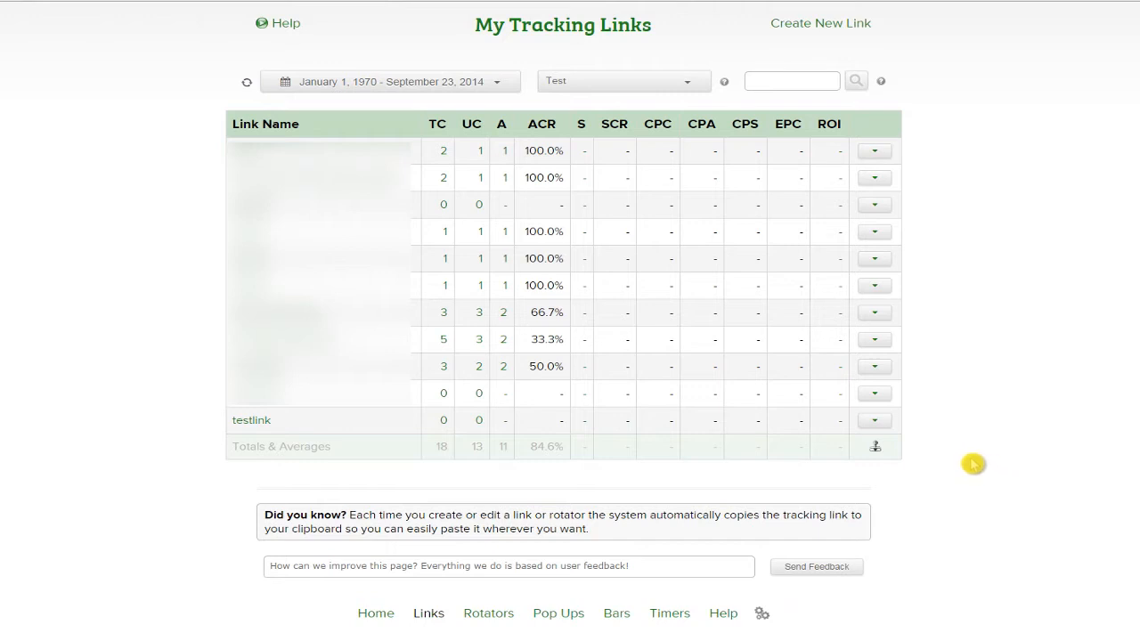
click(877, 424)
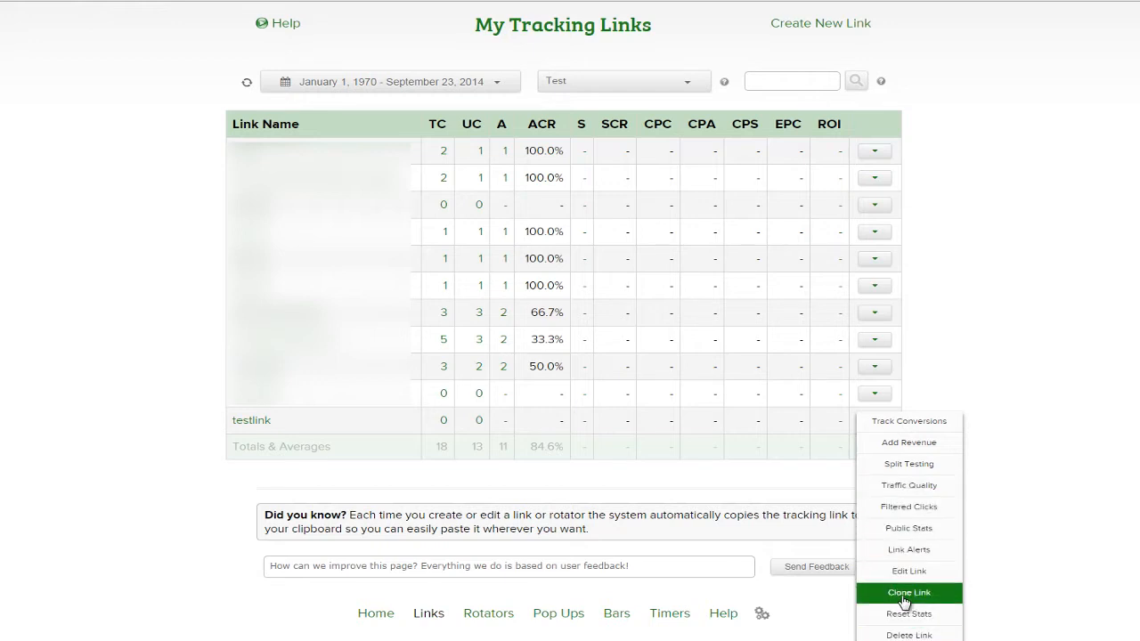
click(911, 470)
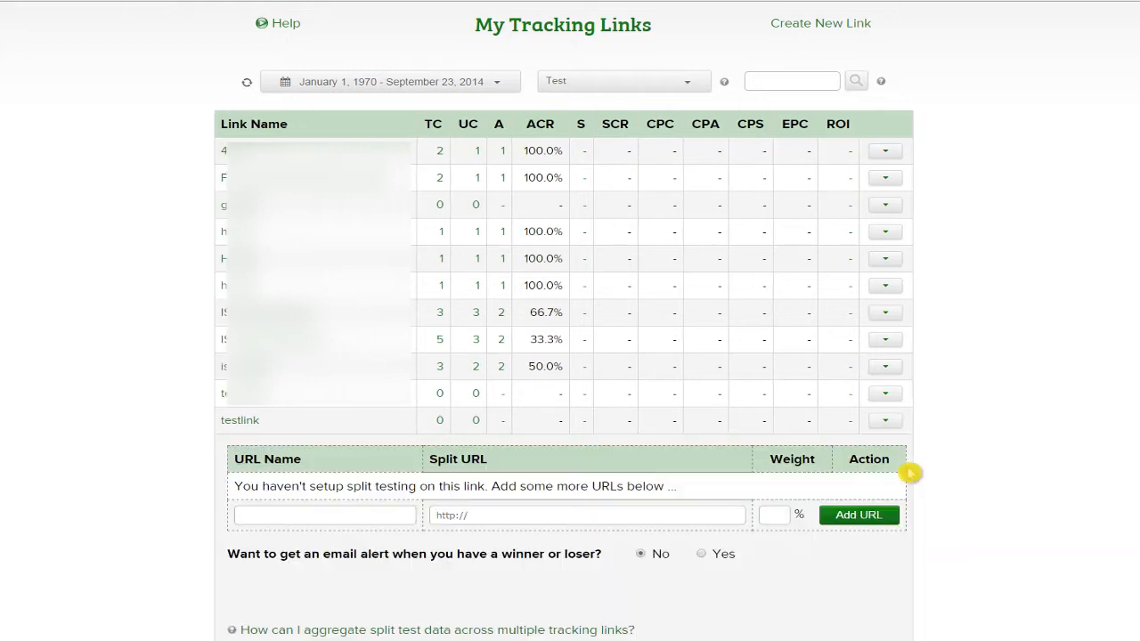
scroll(704, 463, down, 1)
click(319, 448)
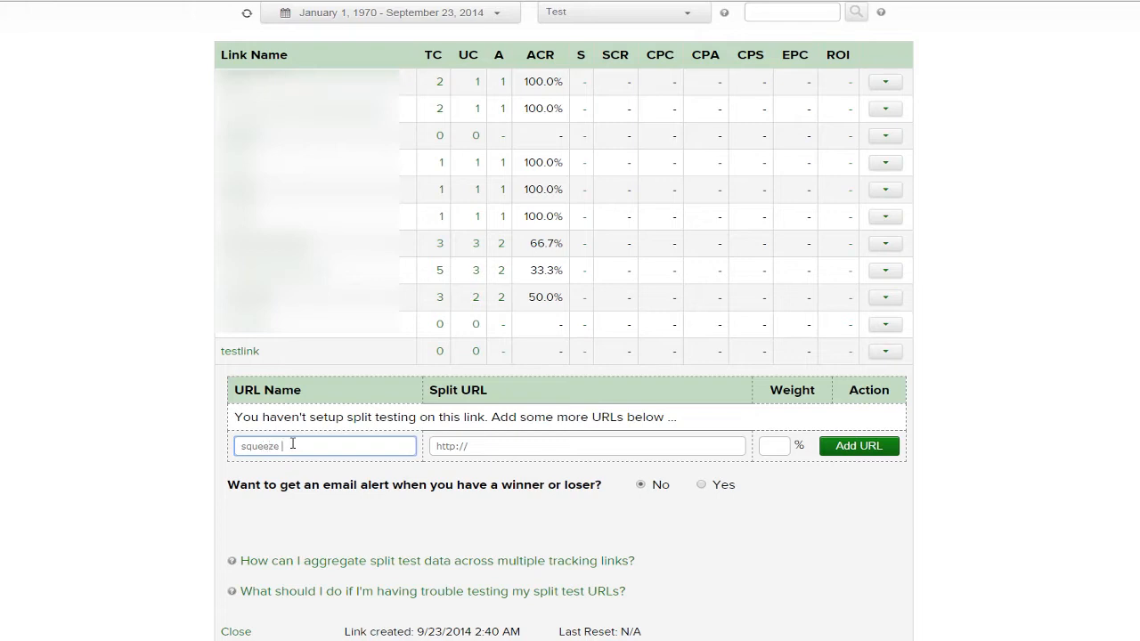
click(526, 452)
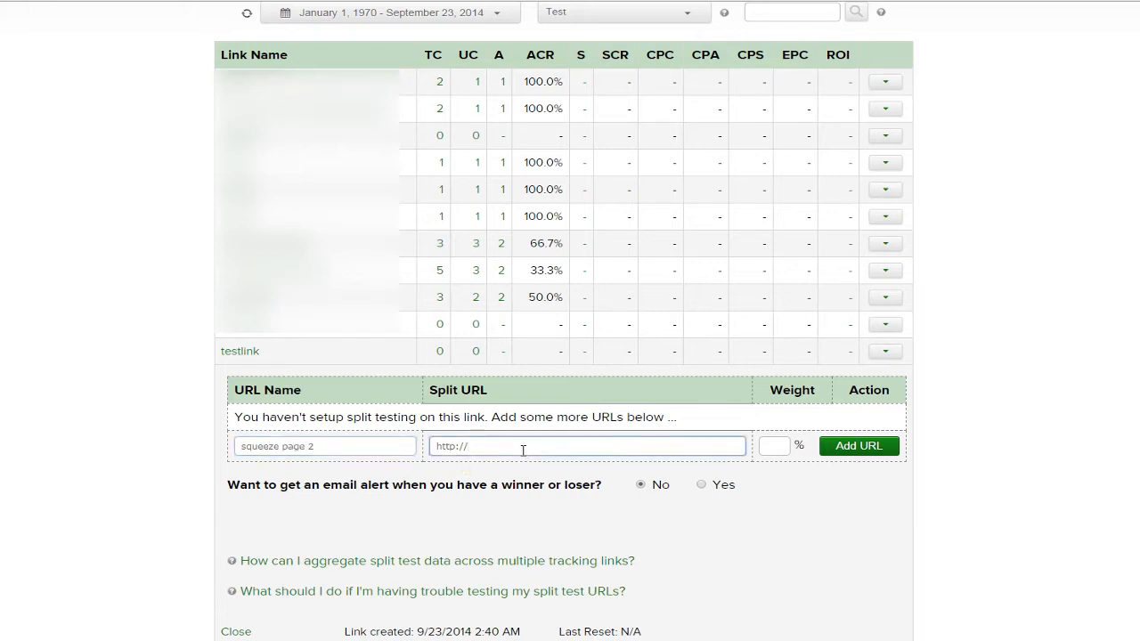
text(chucknandy.com)
click(766, 445)
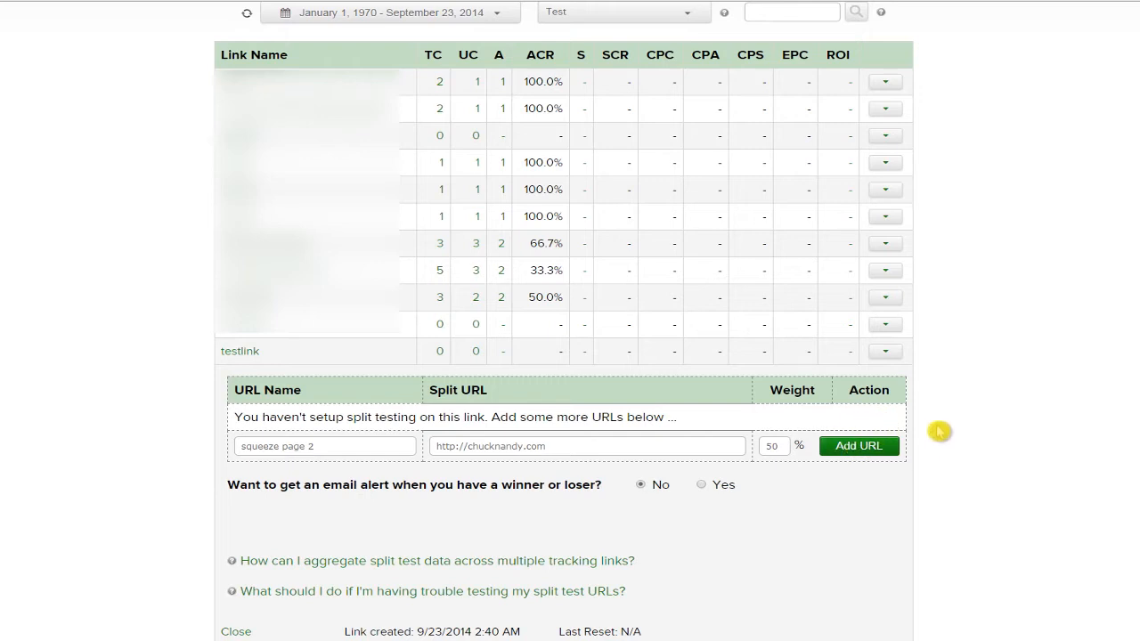
Review the email alert option below and add the squeeze page 2 split URL.
scroll(989, 450, down, 1)
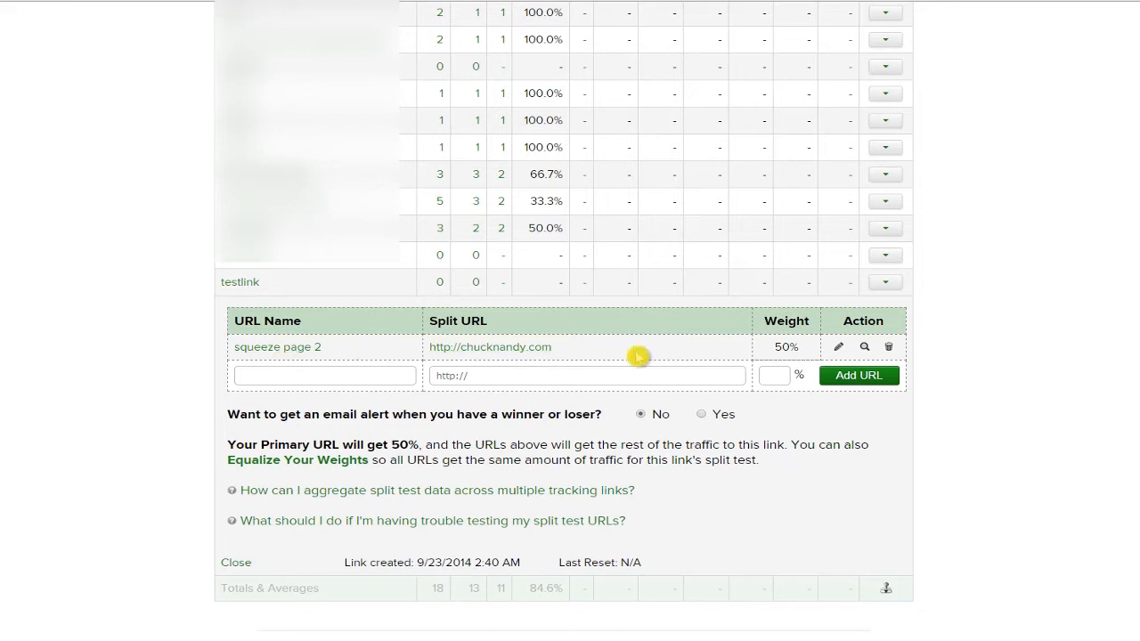
scroll(1060, 374, down, 1)
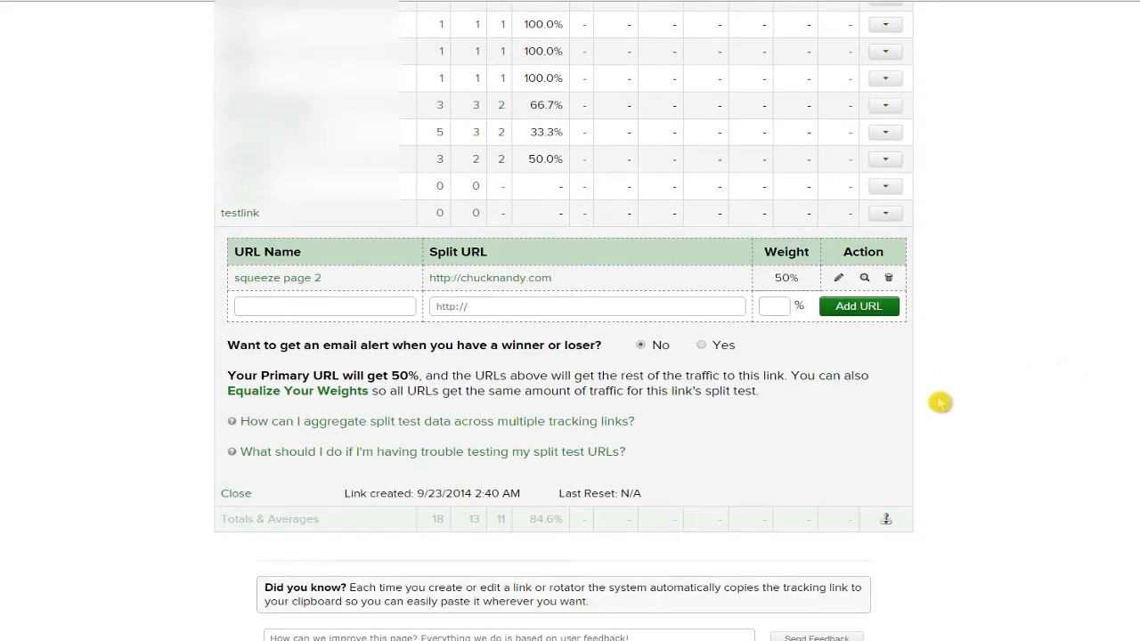
drag(307, 345, 460, 346)
click(535, 347)
click(649, 347)
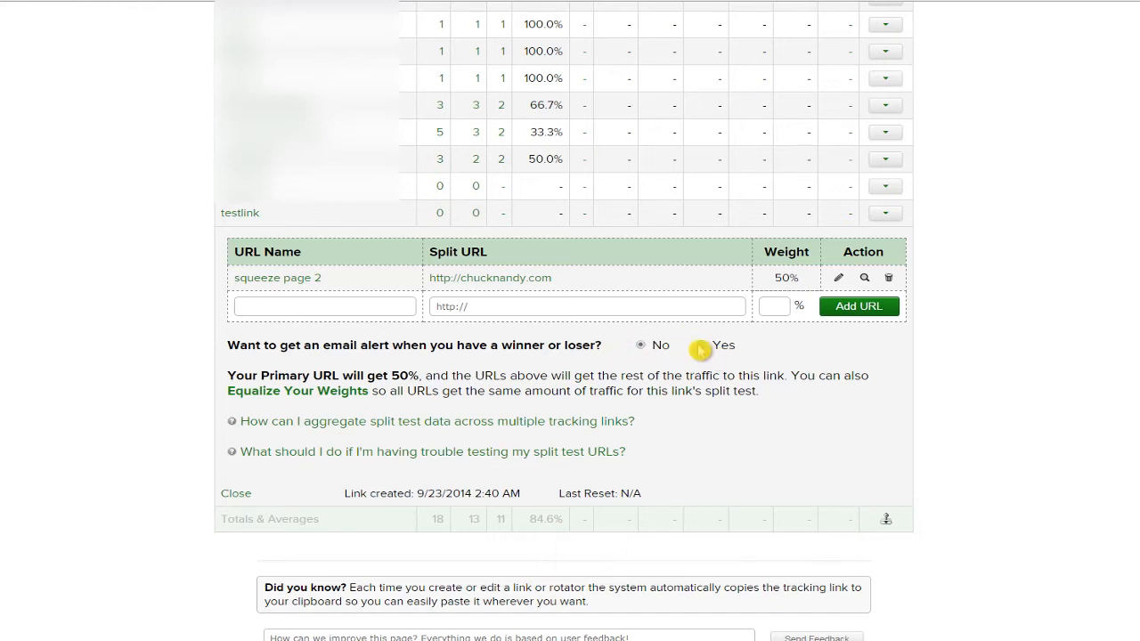
scroll(795, 374, down, 1)
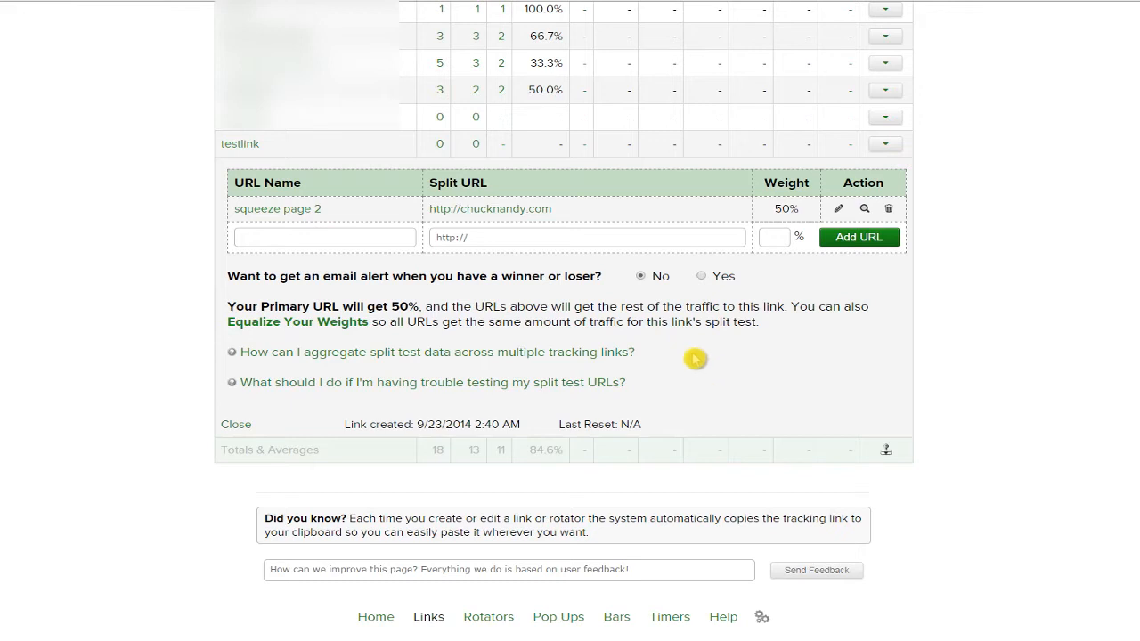
scroll(699, 357, up, 1)
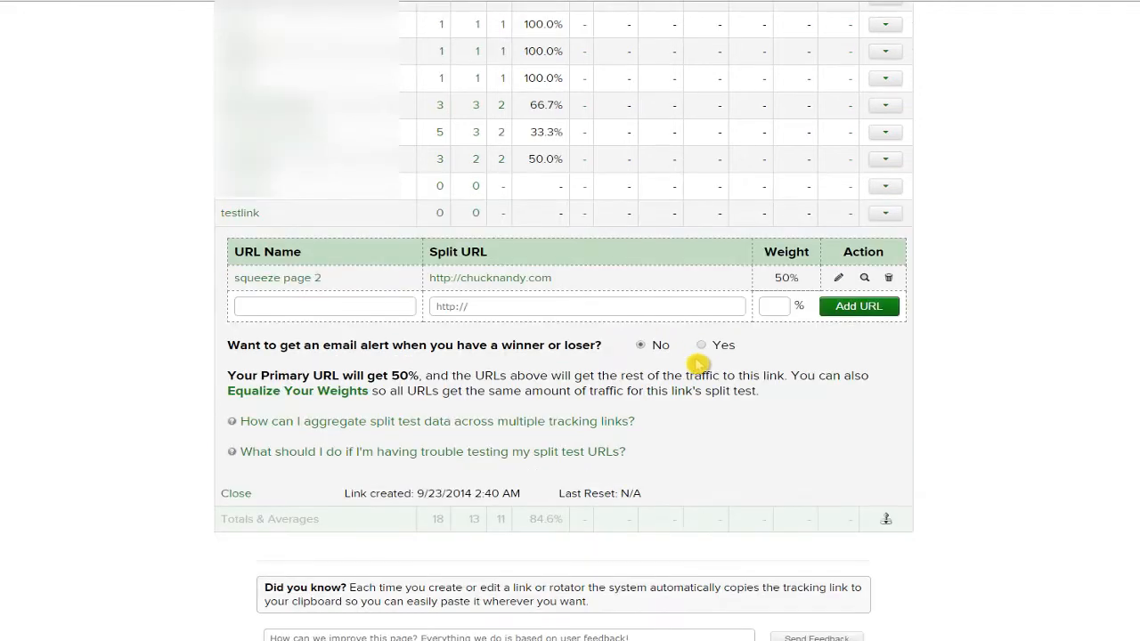
Open Track Conversions for testlink and review the attribution question.
click(891, 215)
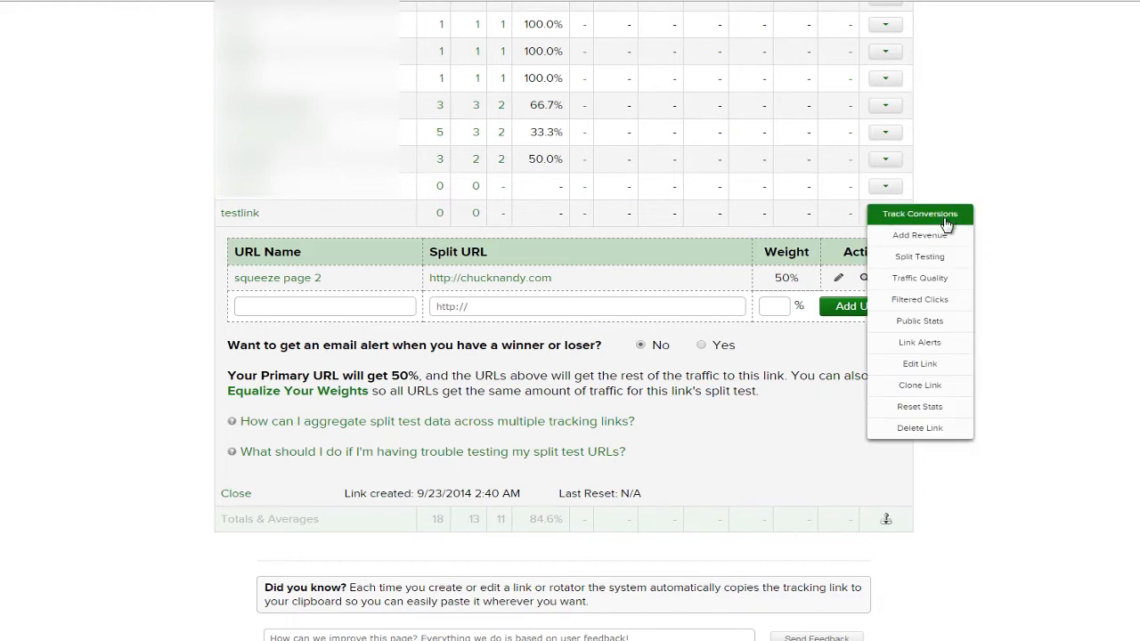
click(950, 217)
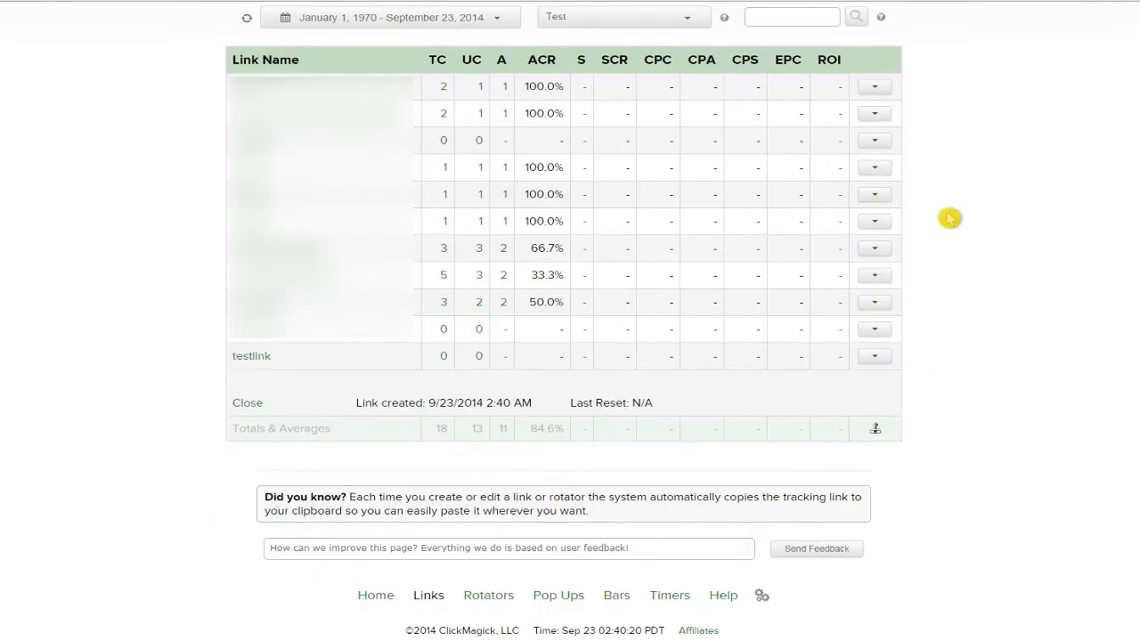
scroll(789, 411, down, 2)
scroll(763, 392, down, 2)
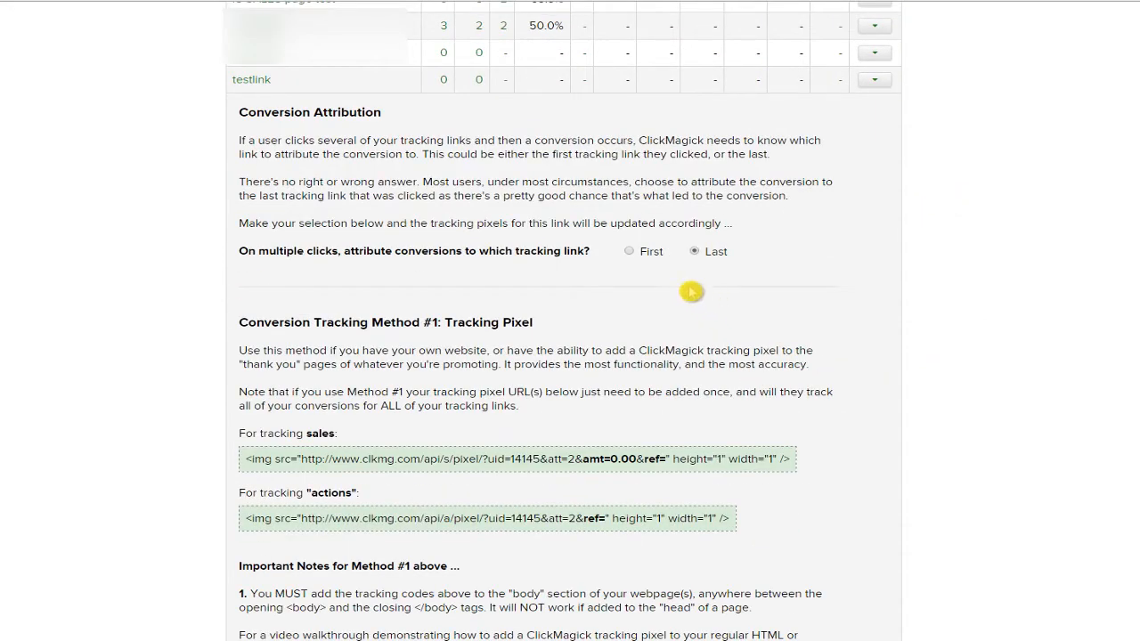
drag(361, 253, 395, 253)
click(492, 253)
Read through the actions tracking pixel code and the note about adding tracking codes.
scroll(641, 265, down, 3)
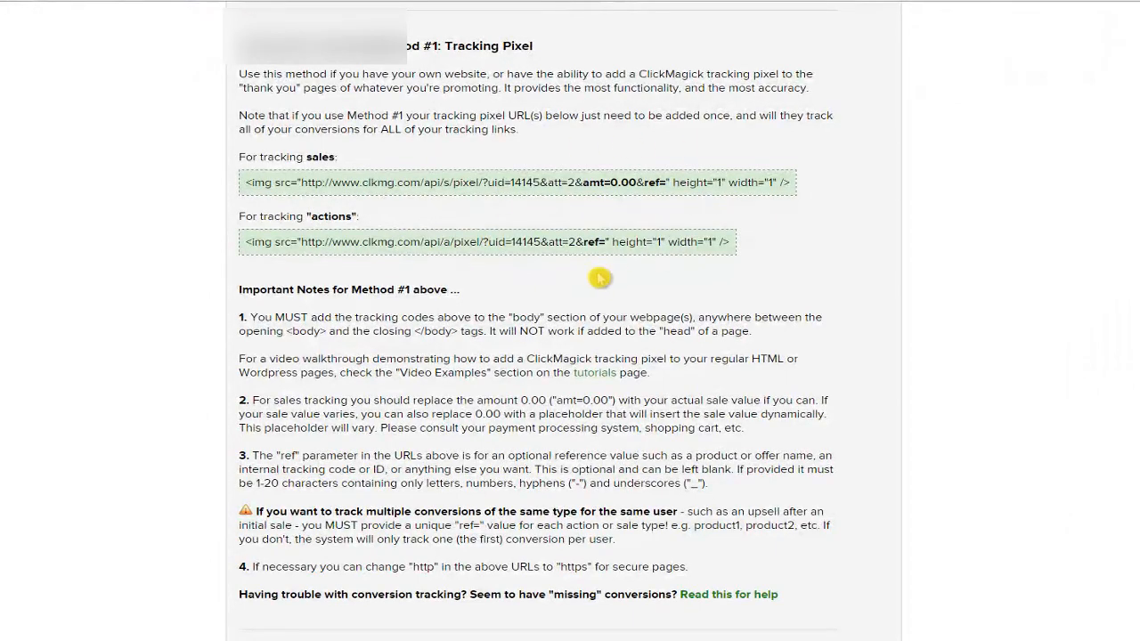
drag(337, 242, 468, 242)
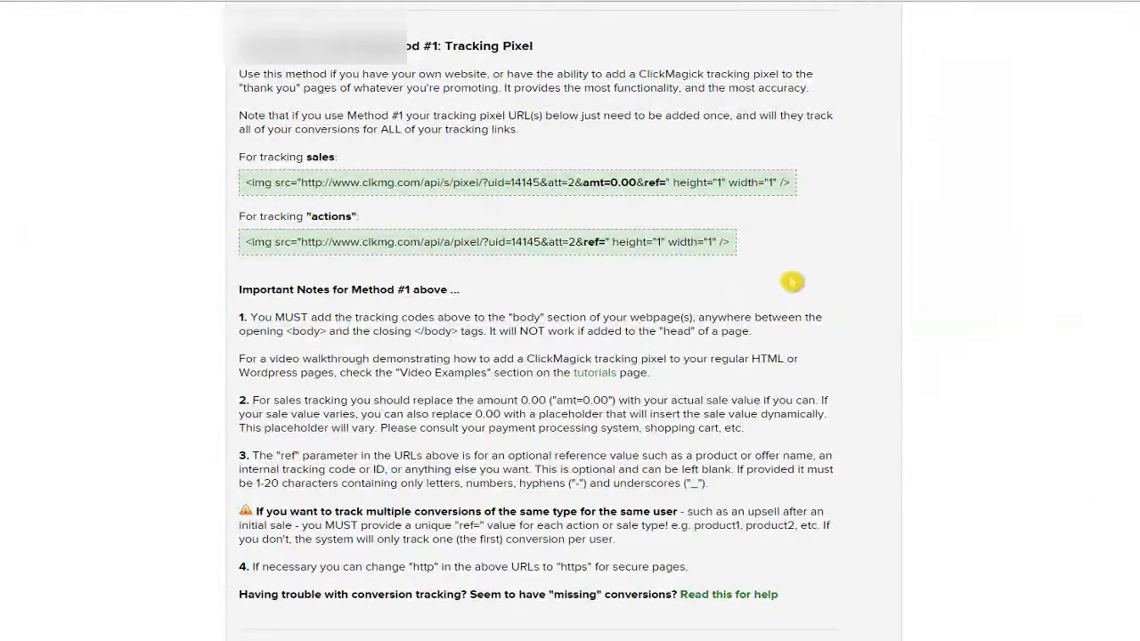
scroll(455, 256, down, 2)
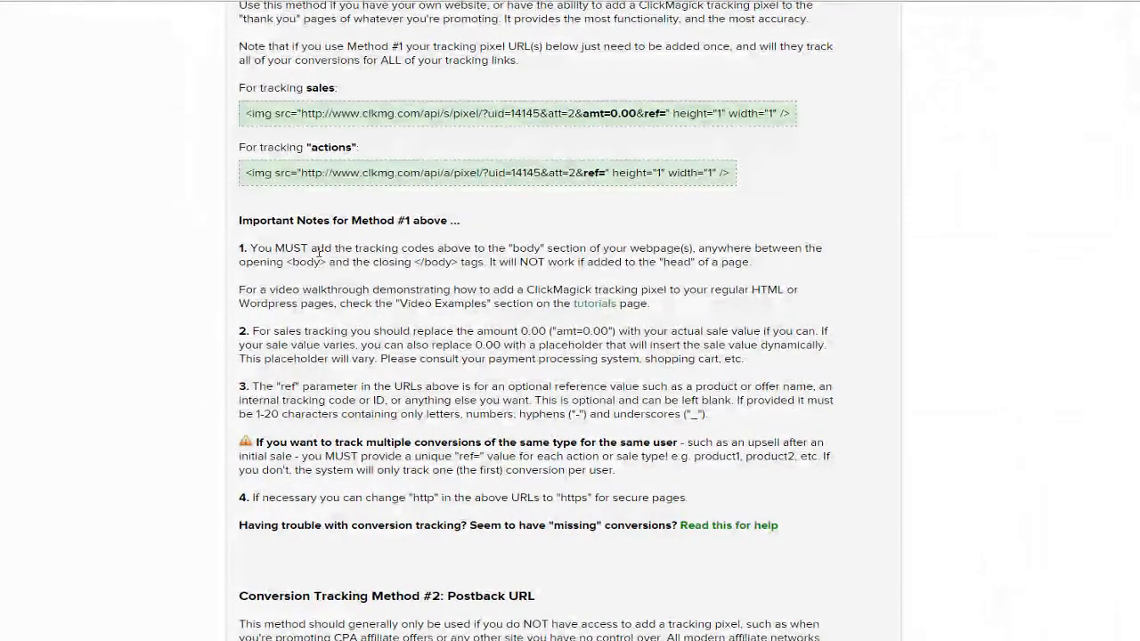
drag(310, 250, 473, 250)
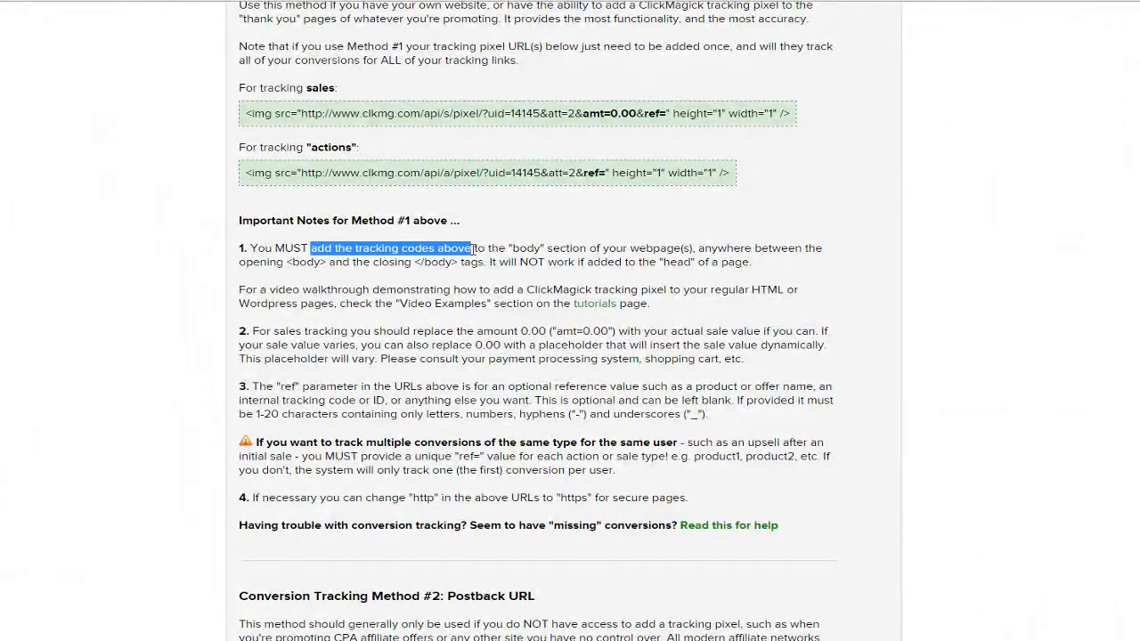
click(528, 256)
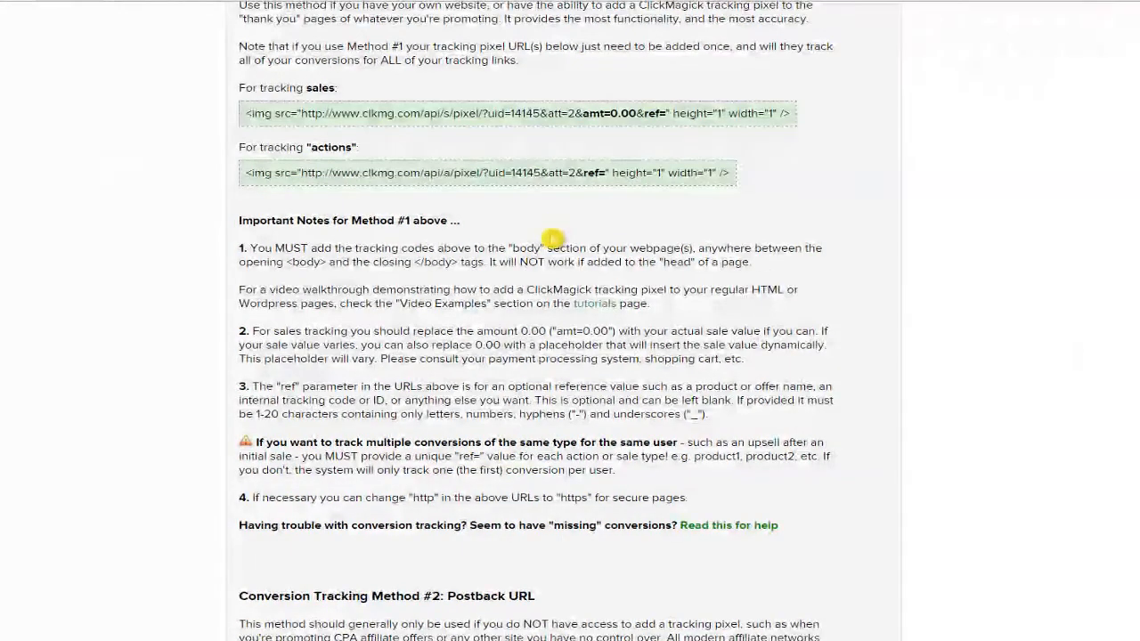
scroll(552, 239, down, 3)
scroll(554, 233, down, 3)
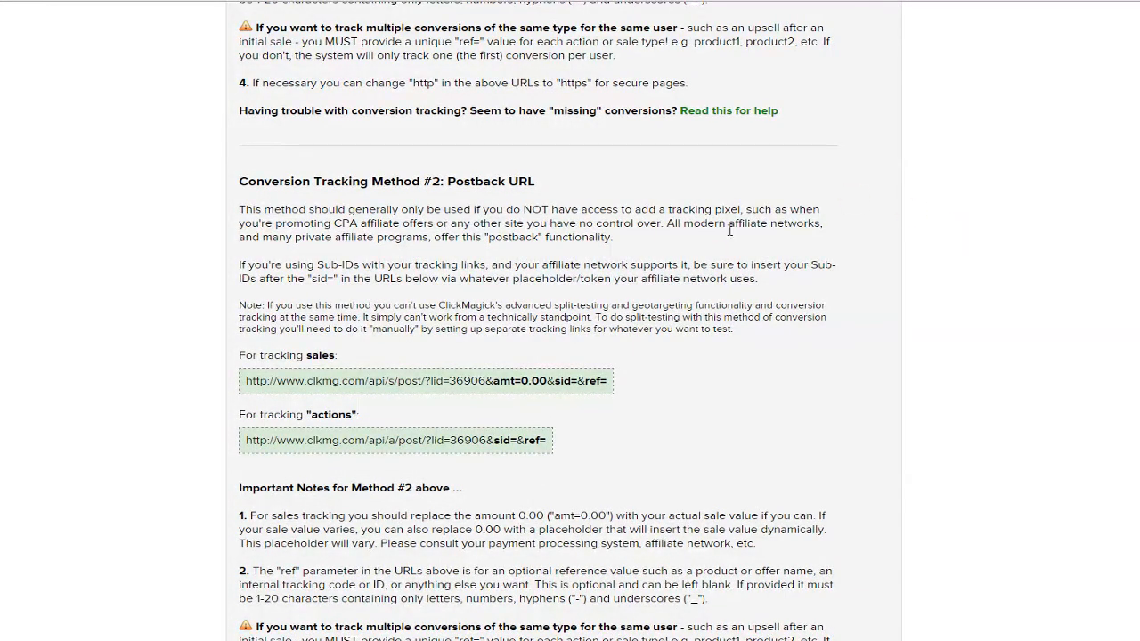
Scroll back and forth through Methods #1–#3, rechecking the pixel and postback URL codes.
scroll(712, 218, up, 3)
scroll(555, 250, down, 4)
scroll(448, 304, down, 5)
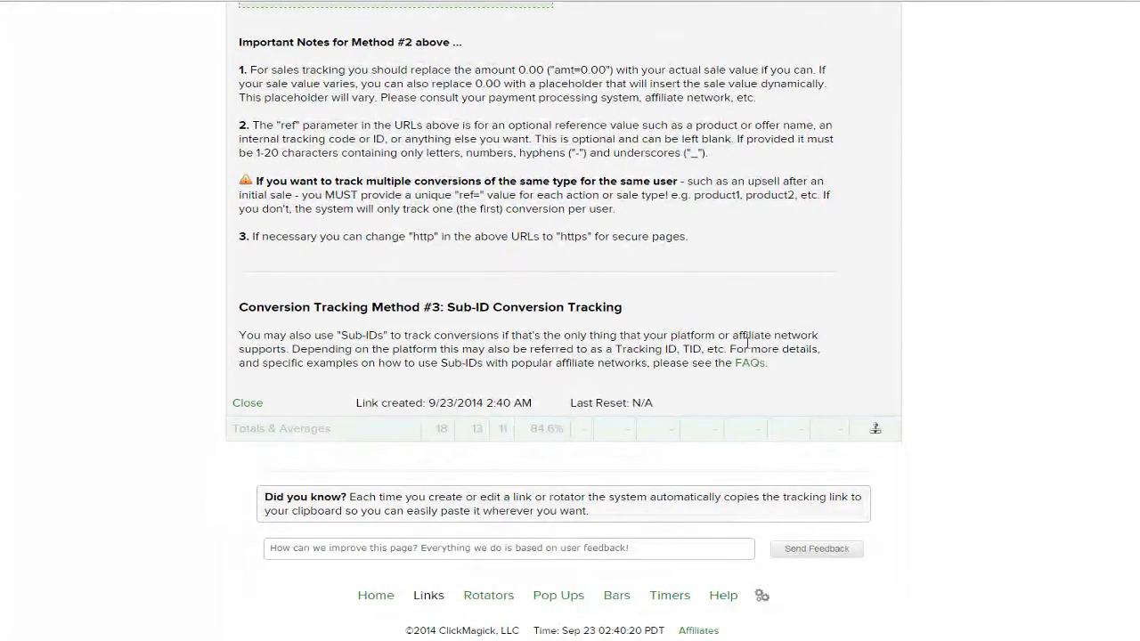
scroll(707, 335, up, 10)
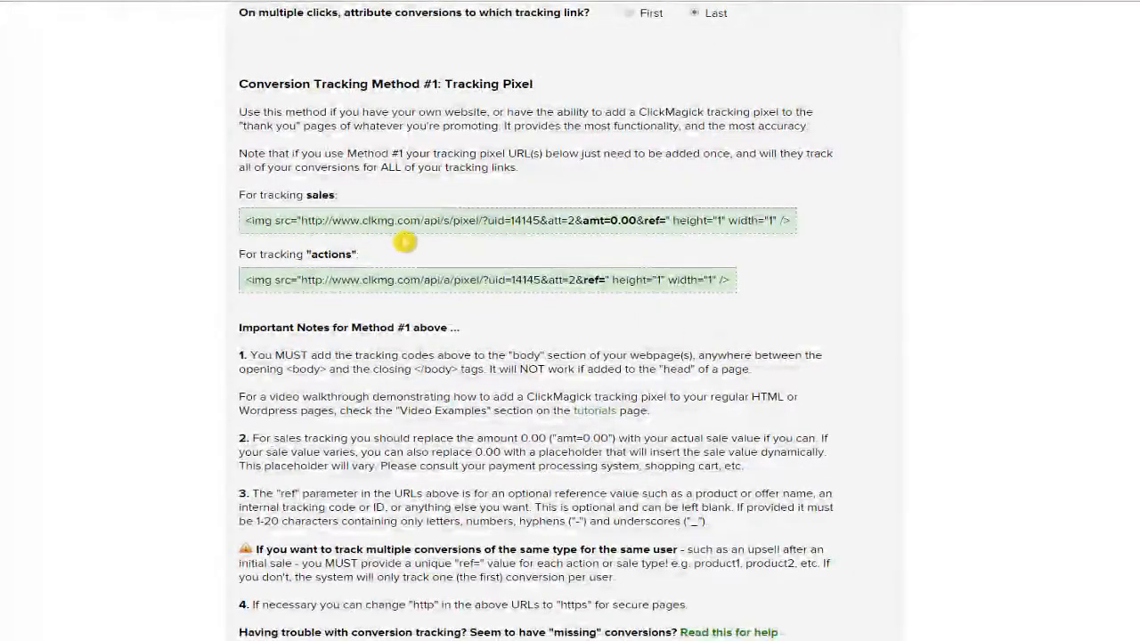
scroll(450, 274, up, 1)
drag(396, 354, 631, 355)
click(658, 354)
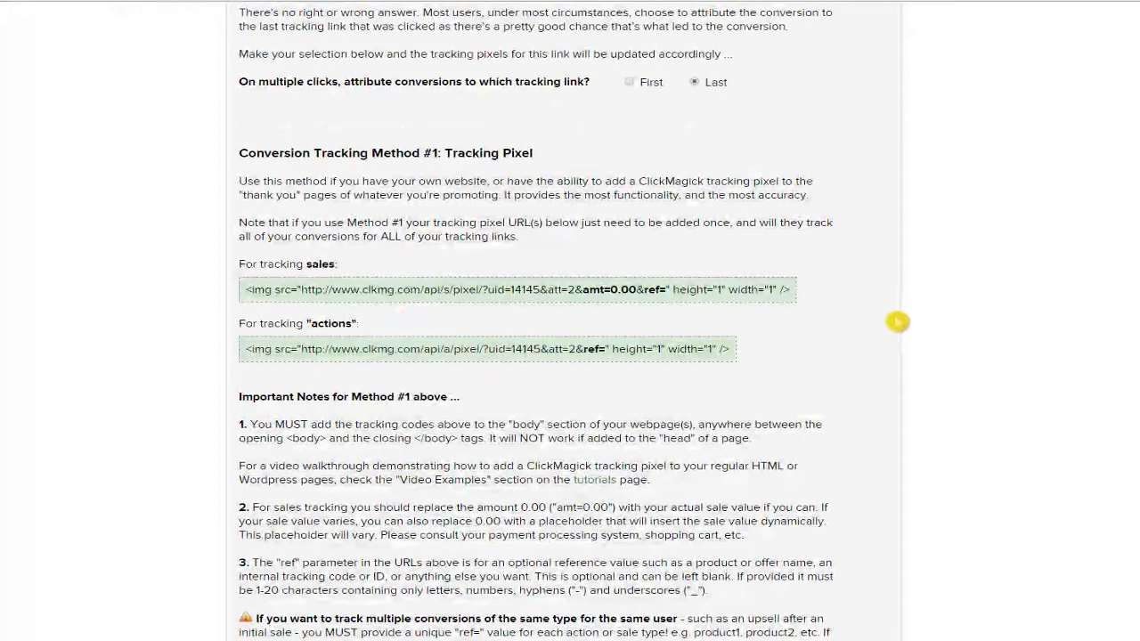
scroll(882, 316, down, 5)
scroll(878, 313, down, 6)
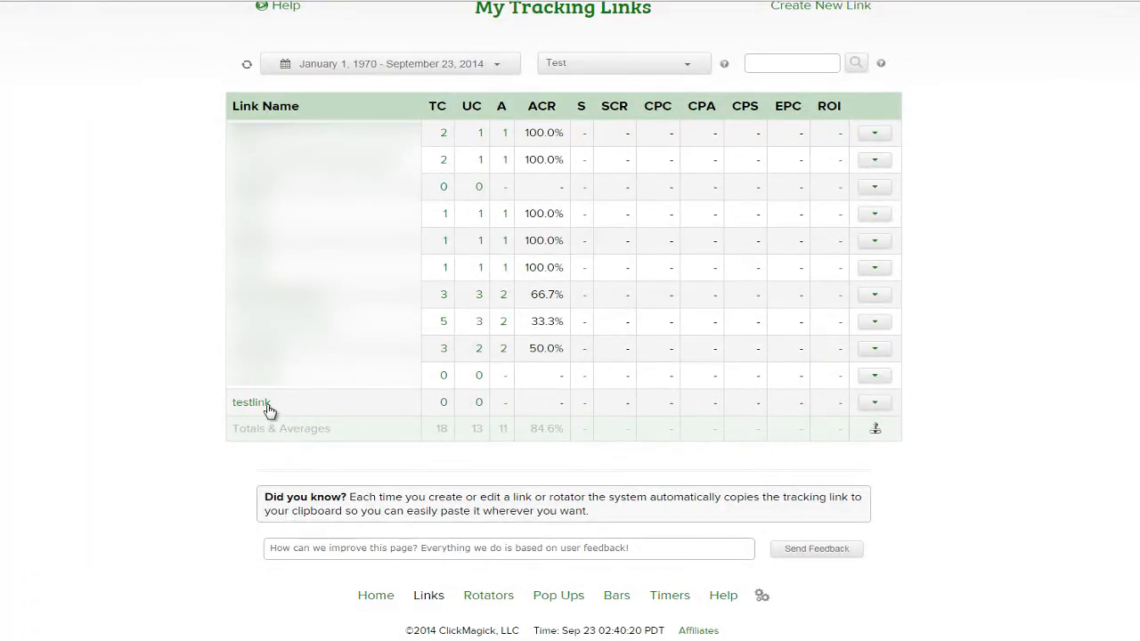
Expand testlink's details (0 unique clicks) and the 5-click link's details, then collapse the 5-click link's row.
mouse_move(265, 410)
click(443, 412)
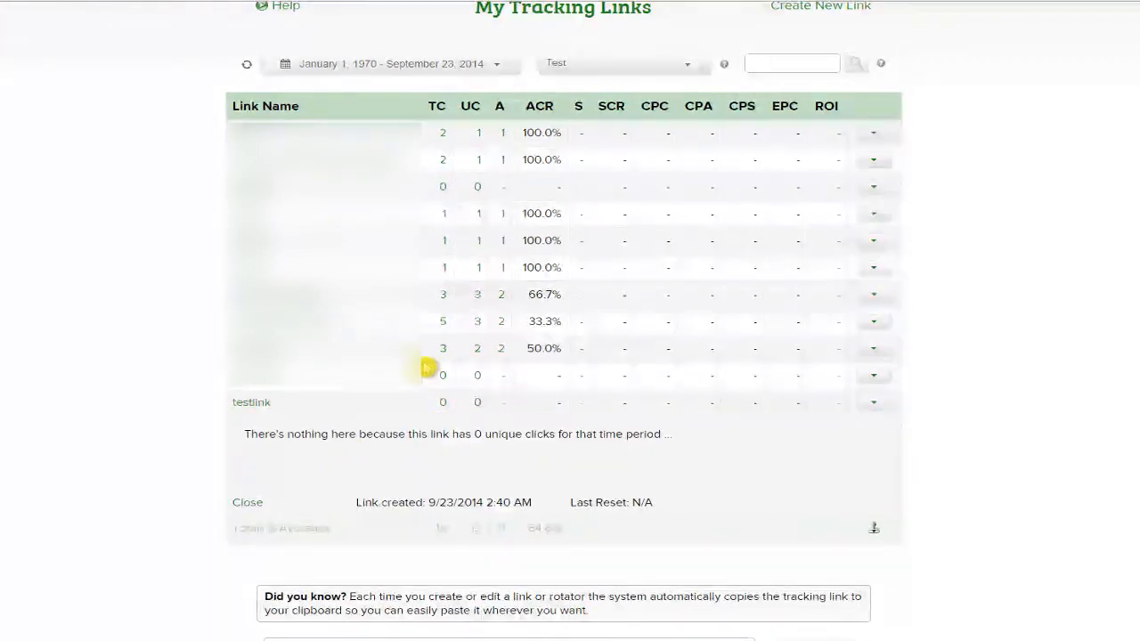
click(443, 324)
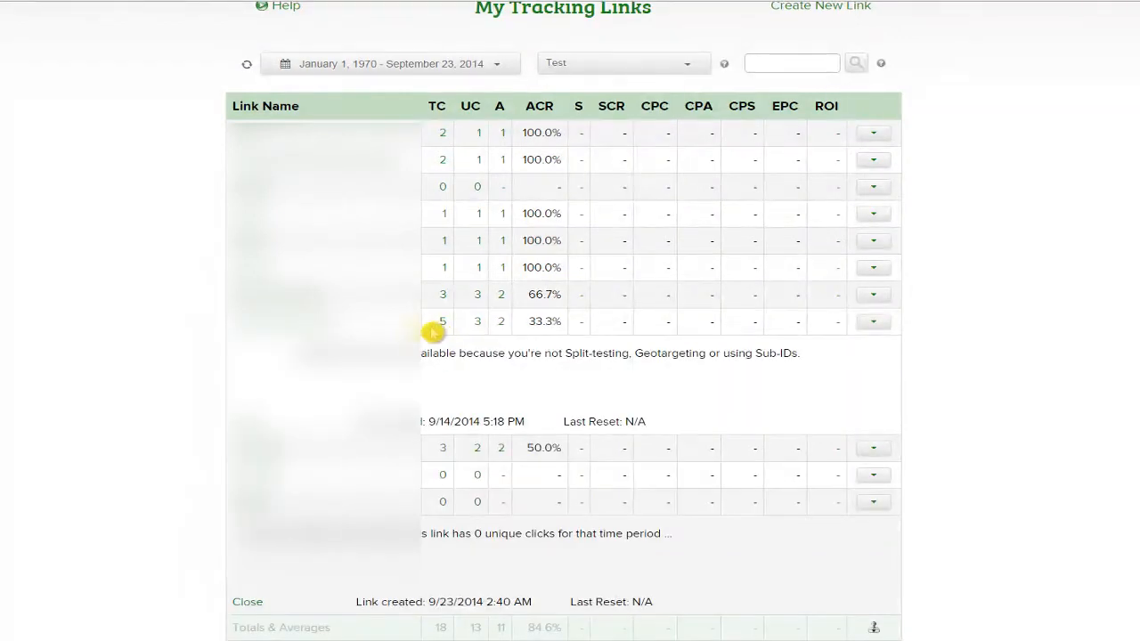
drag(382, 357, 565, 354)
click(567, 354)
scroll(538, 354, up, 1)
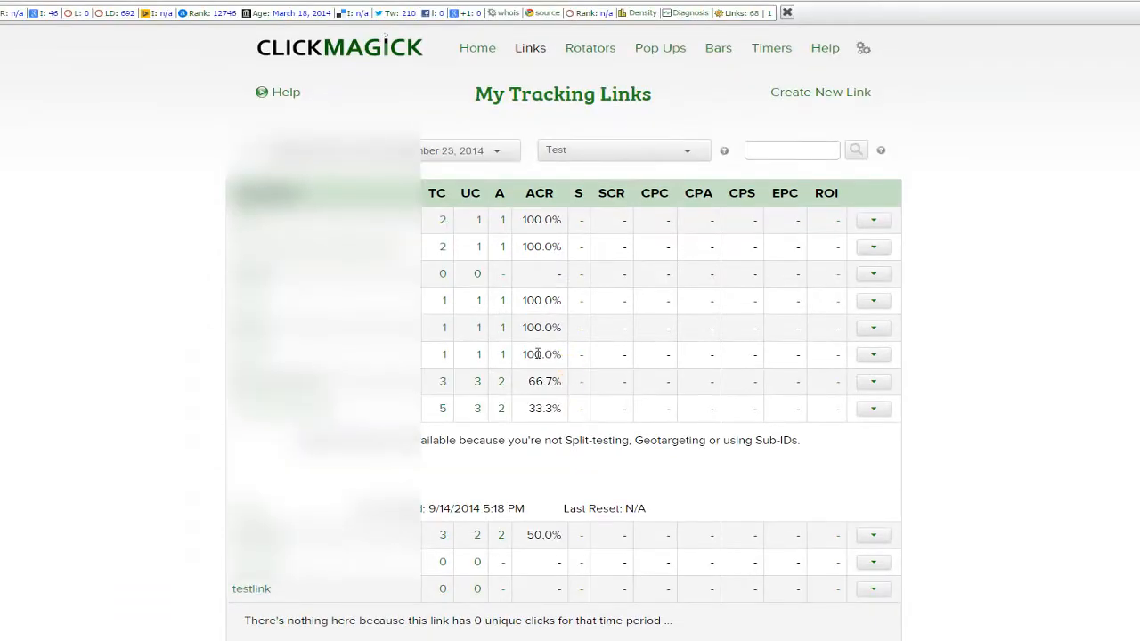
scroll(575, 364, down, 2)
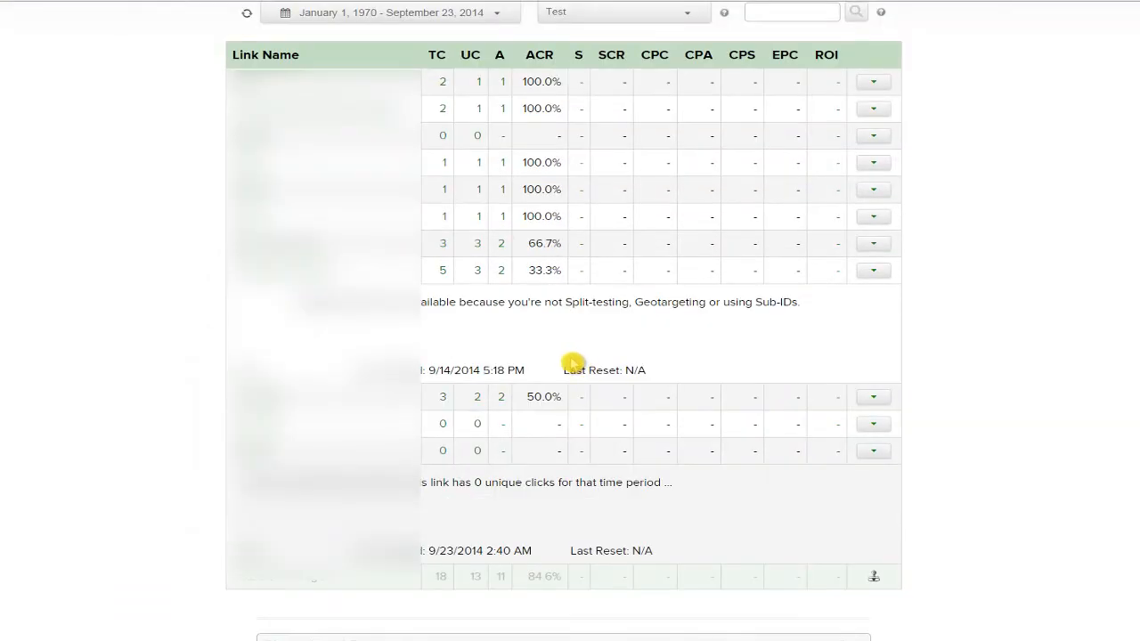
click(480, 274)
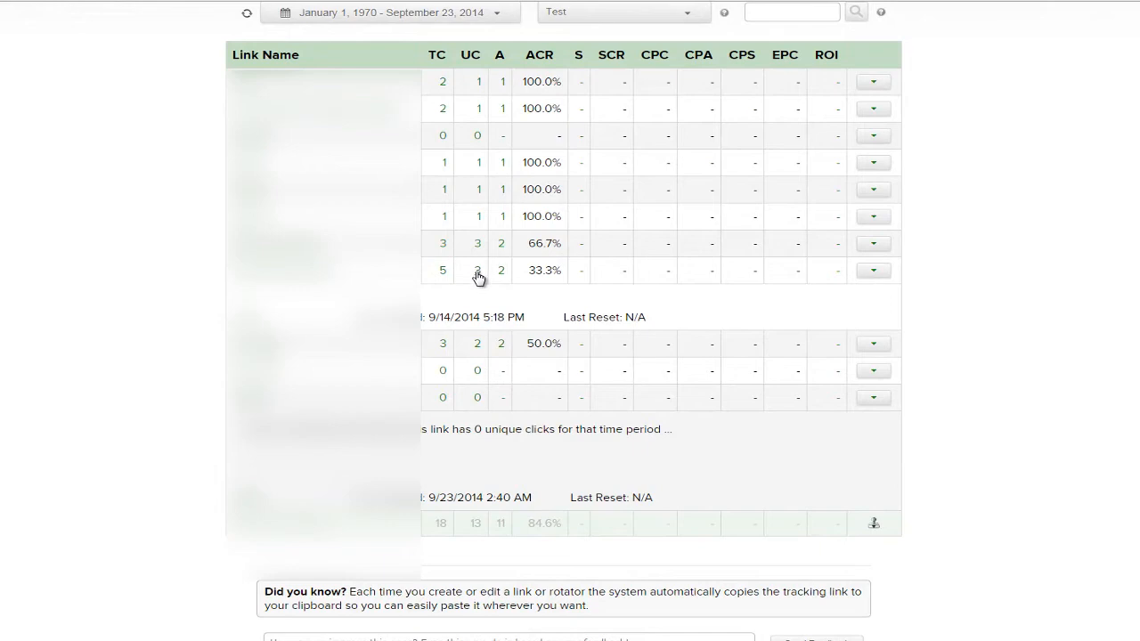
Load the 5-click link's clicks report and browse its chart, visitor table and countries pie (80% Australia).
click(478, 276)
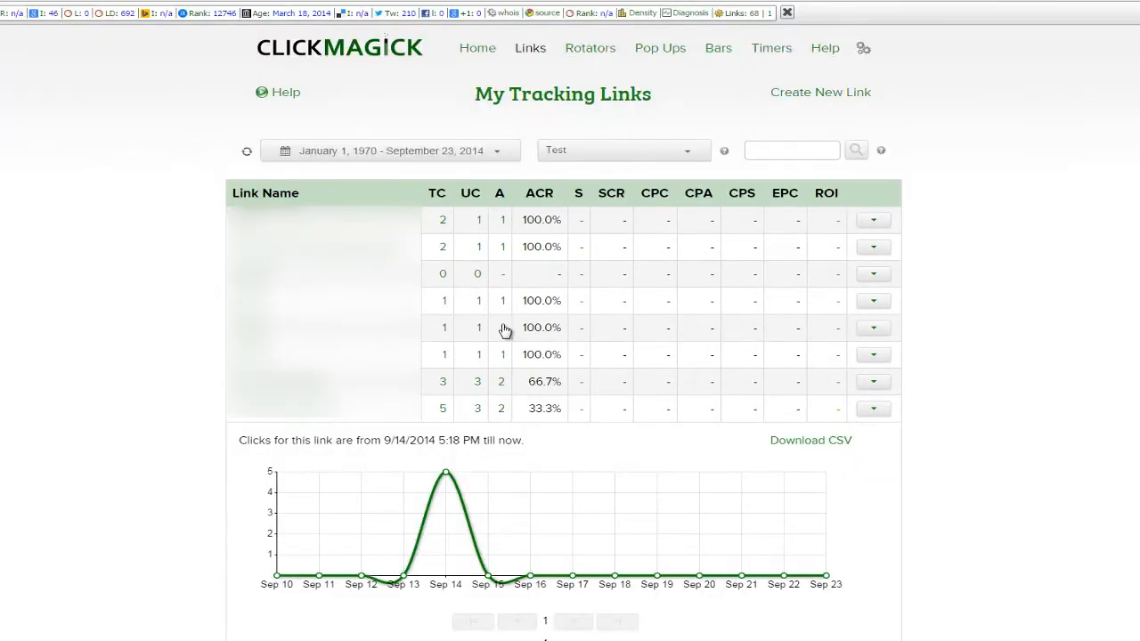
scroll(694, 375, down, 2)
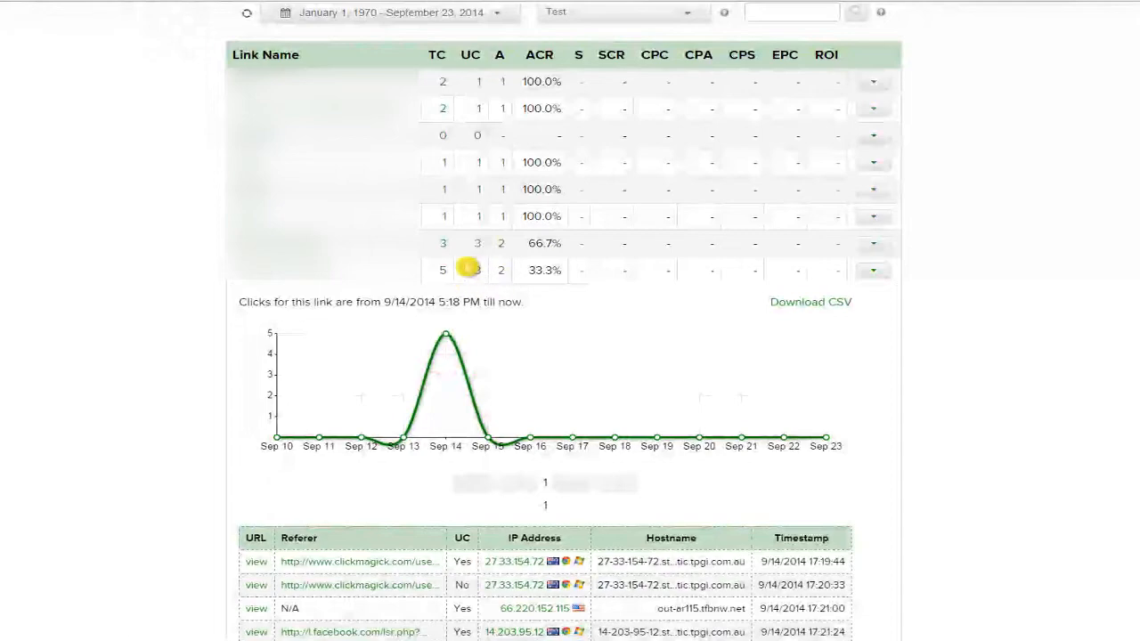
scroll(481, 383, down, 4)
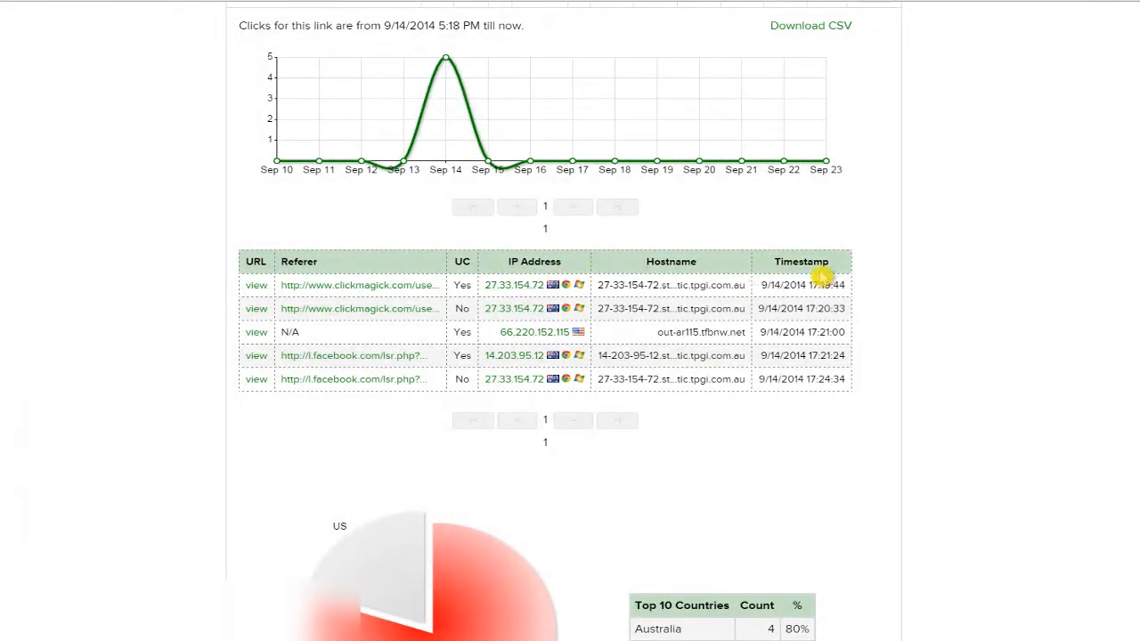
scroll(821, 280, down, 3)
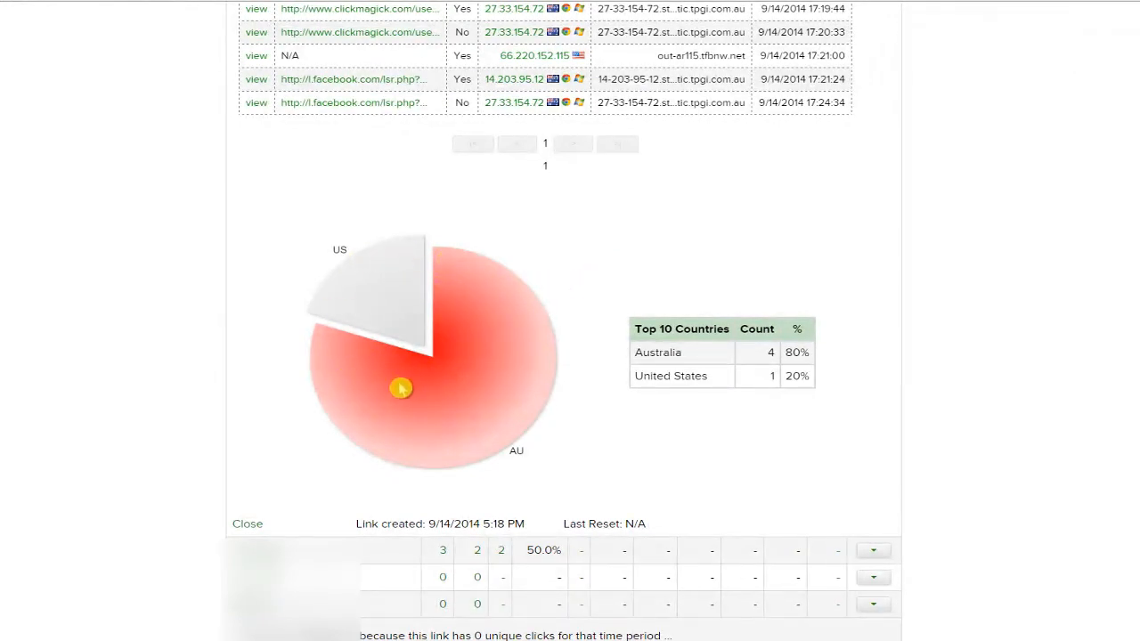
scroll(428, 352, up, 3)
scroll(407, 356, down, 3)
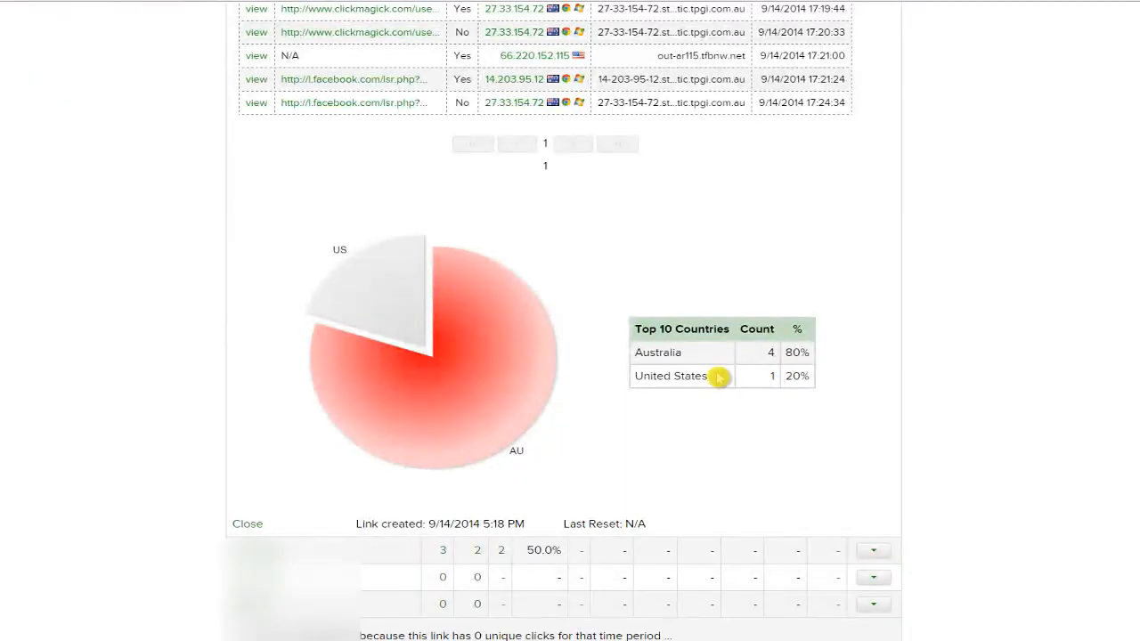
scroll(706, 378, up, 1)
scroll(611, 312, up, 5)
scroll(491, 360, down, 7)
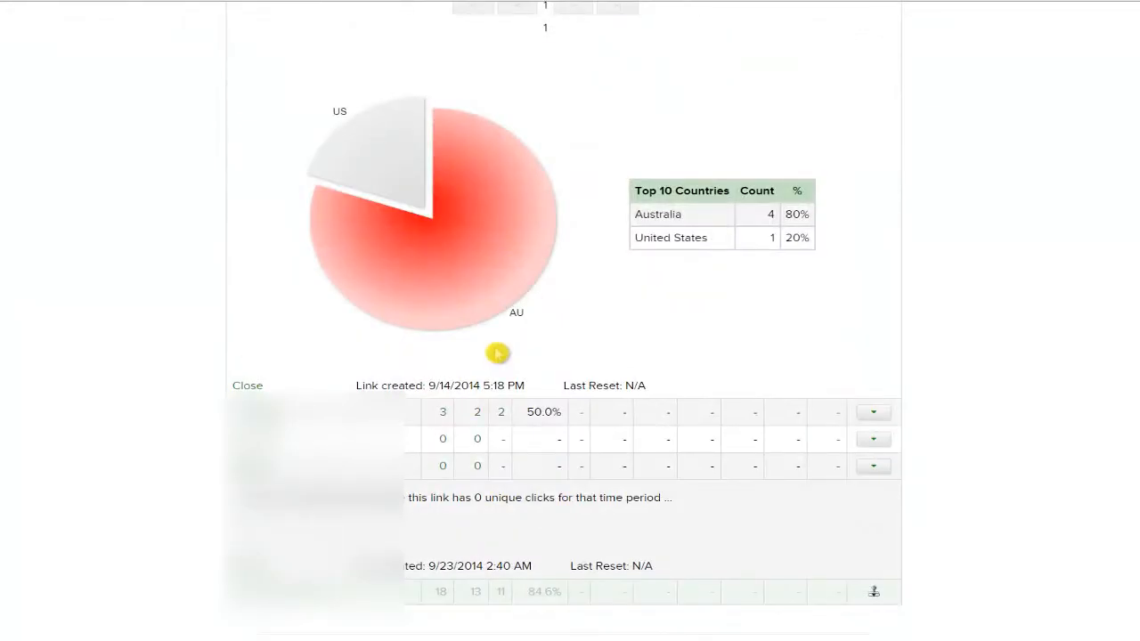
scroll(699, 337, up, 1)
scroll(708, 328, up, 1)
scroll(720, 316, down, 1)
click(709, 257)
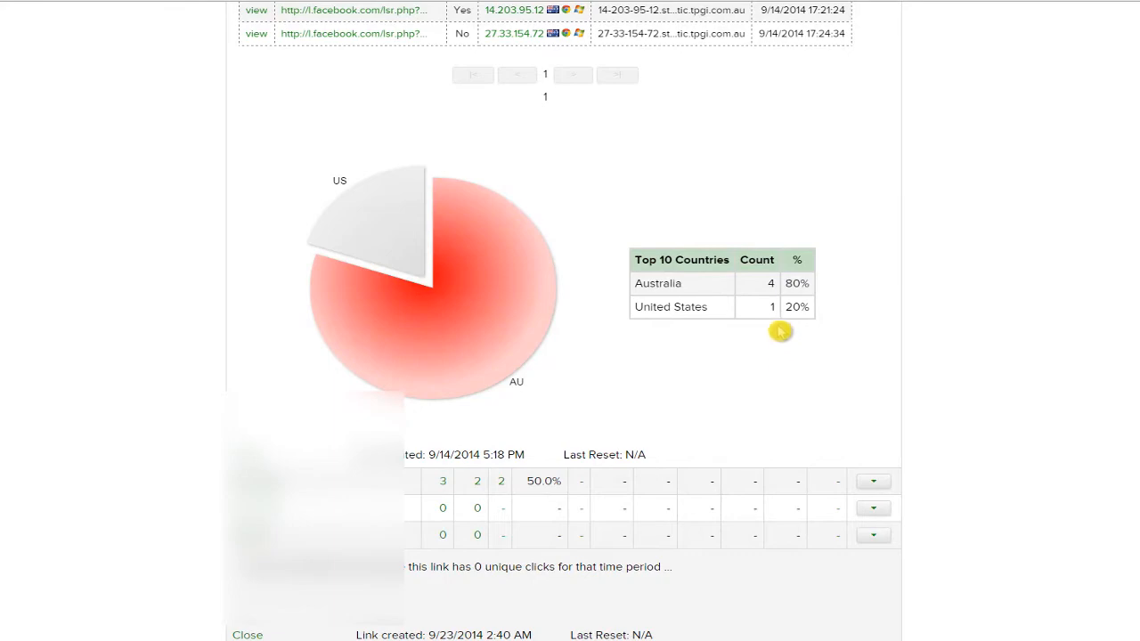
scroll(784, 332, up, 6)
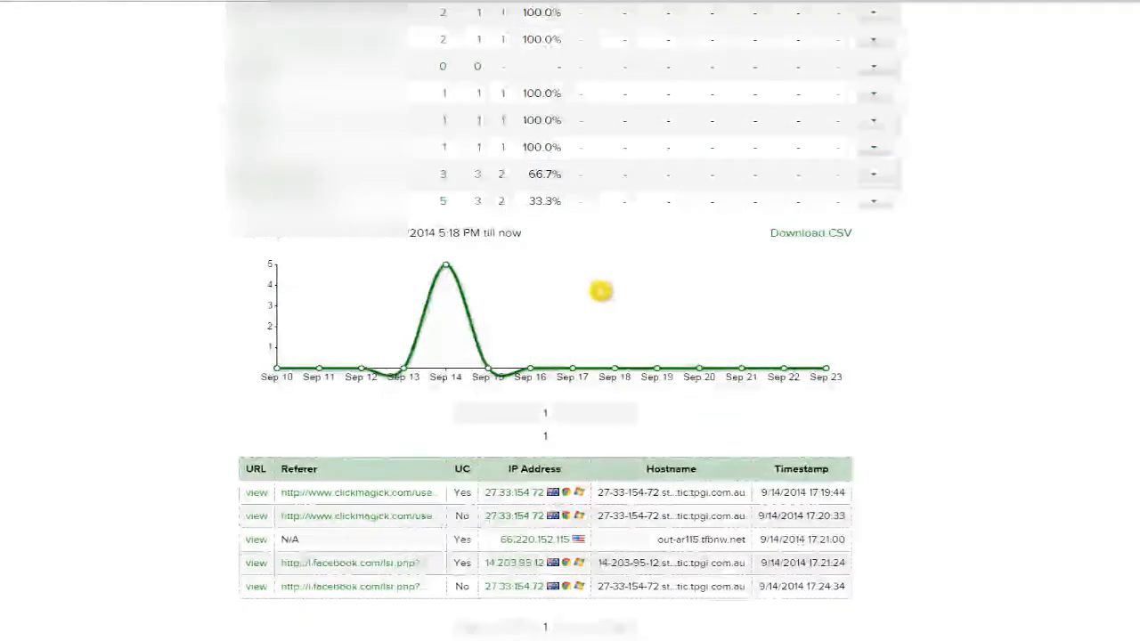
scroll(519, 216, up, 2)
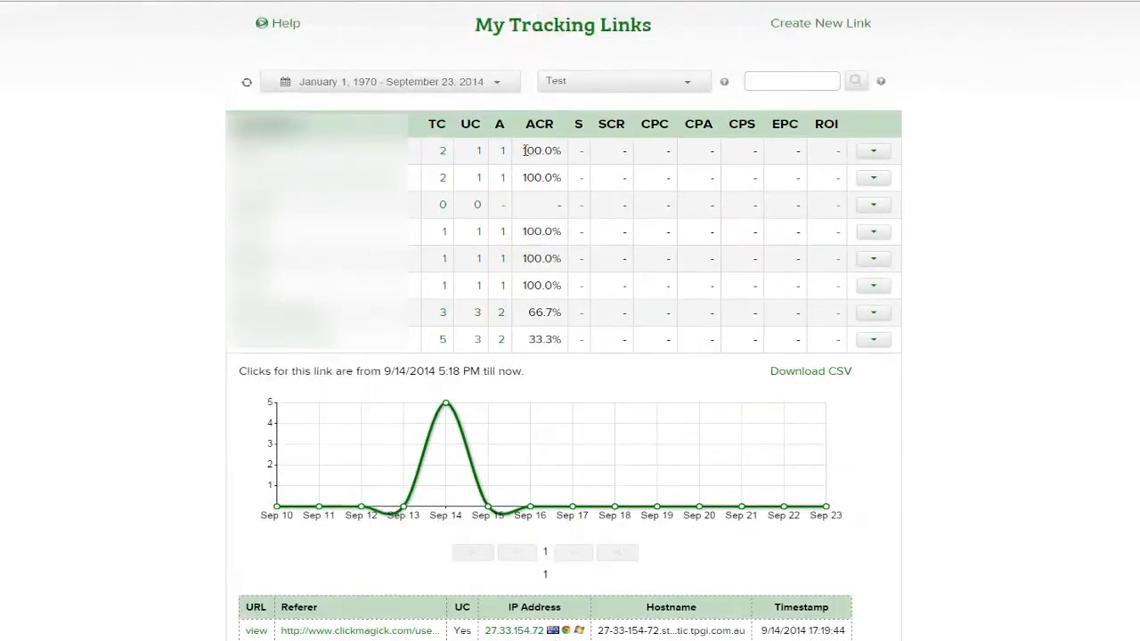
Switch the link's report to actions and scroll back up to the link group list.
click(503, 343)
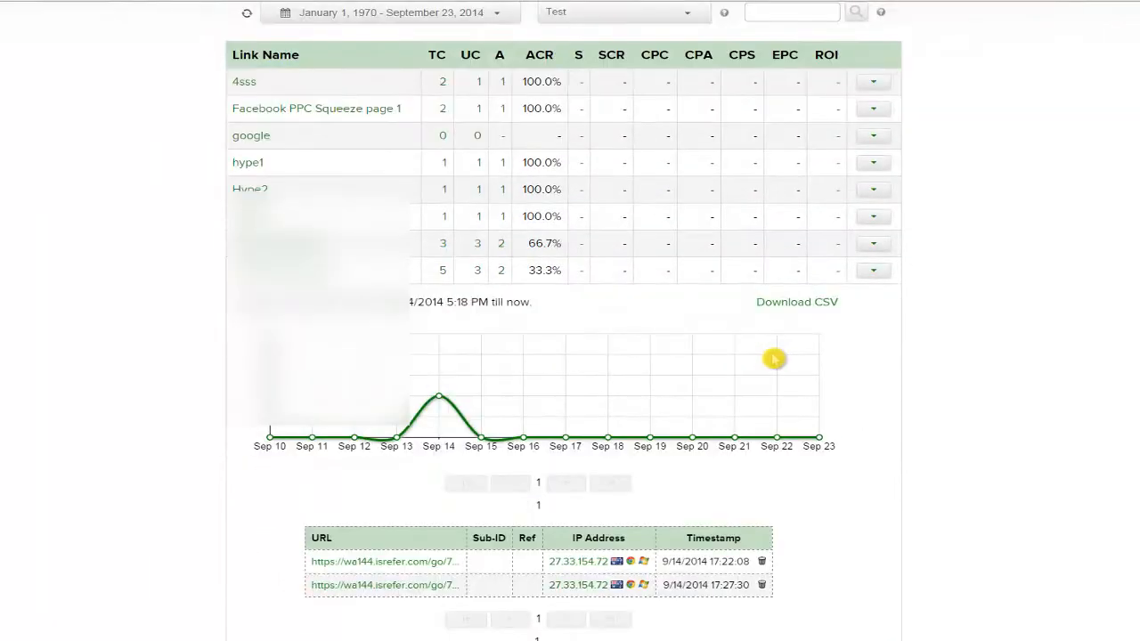
scroll(775, 359, down, 5)
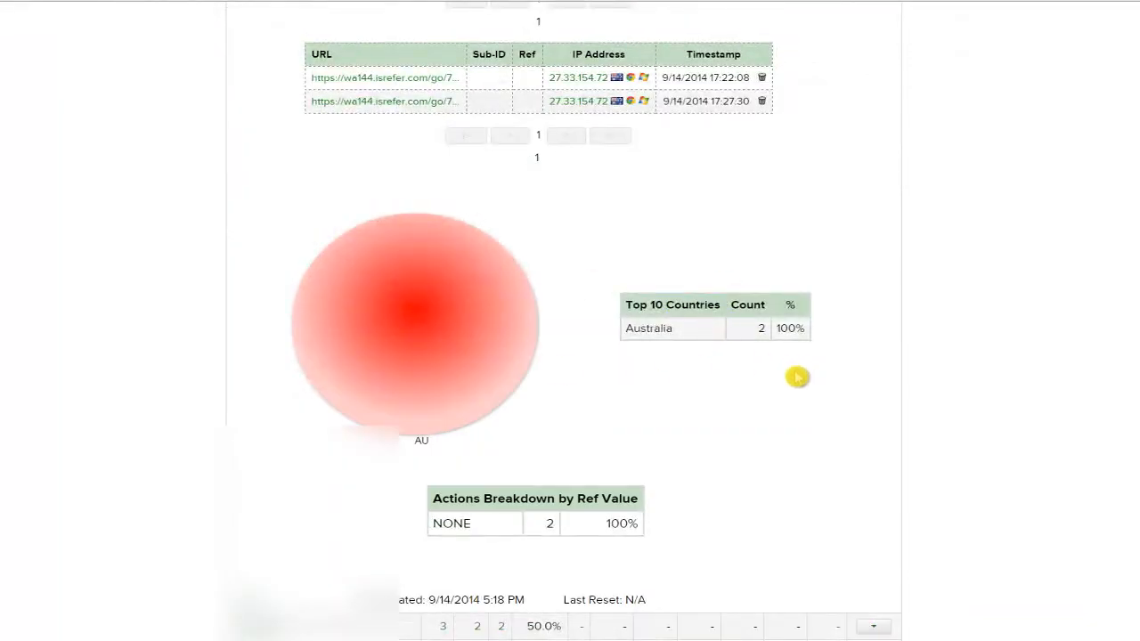
scroll(793, 311, down, 1)
scroll(656, 205, up, 2)
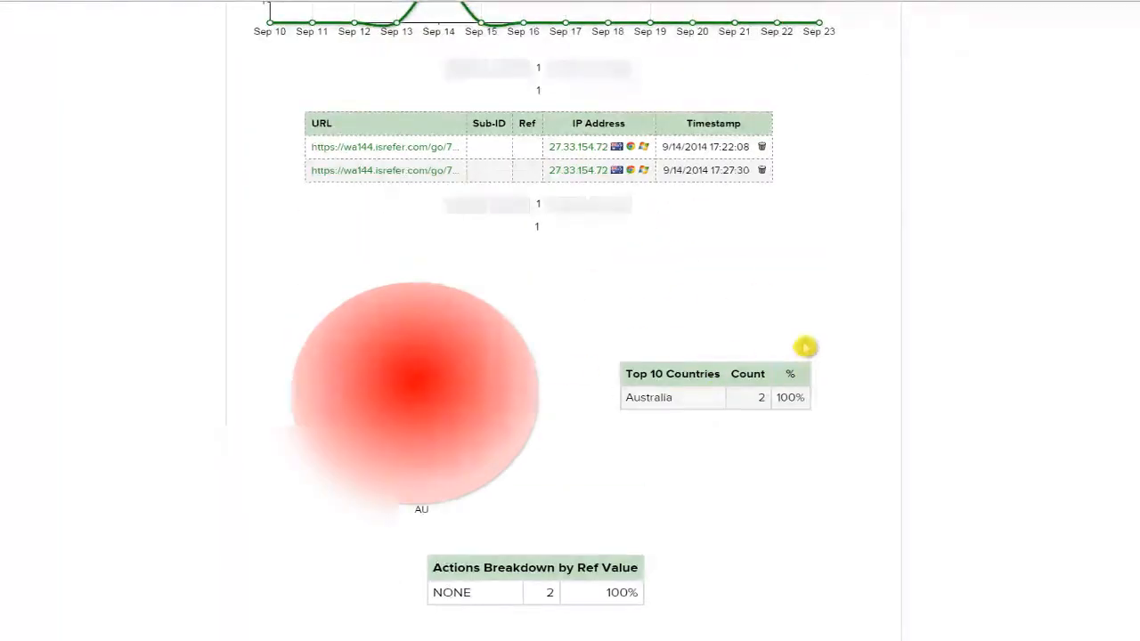
scroll(542, 265, up, 2)
scroll(590, 368, up, 4)
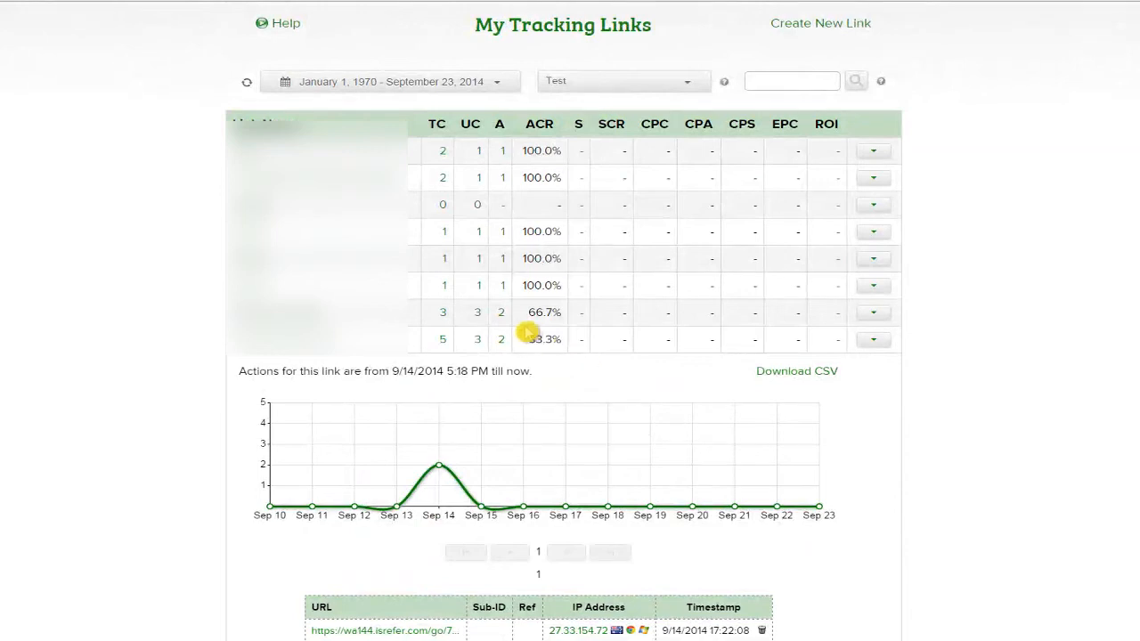
scroll(515, 303, up, 1)
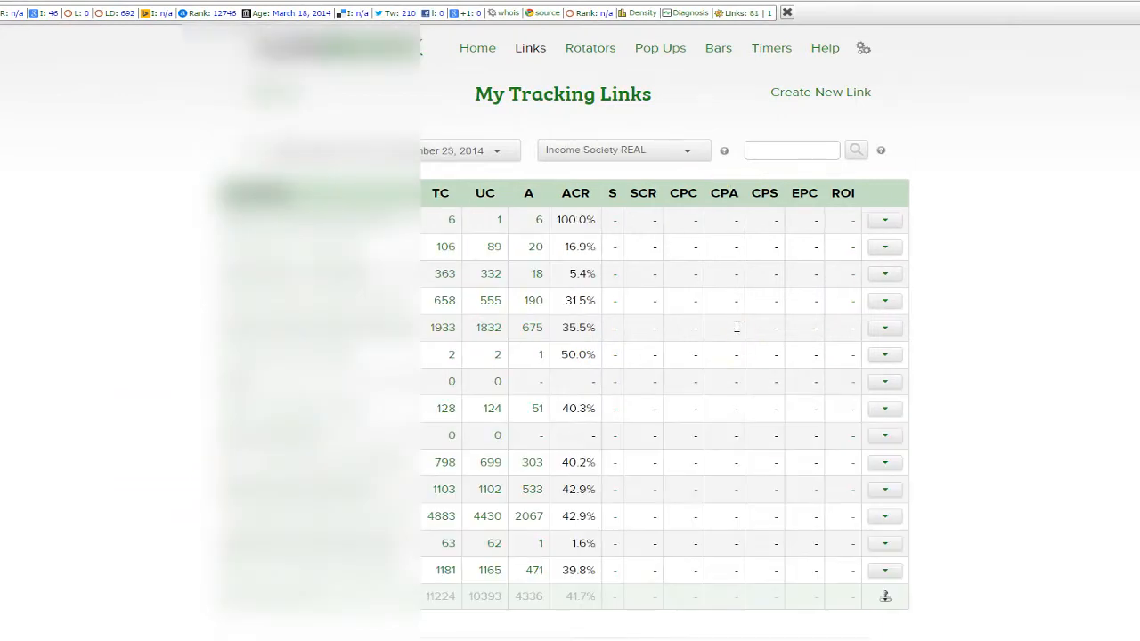
scroll(736, 330, down, 1)
Expand the 1933-click link's split-test breakdown and scroll through its sub-tables and confidence figures.
scroll(736, 326, up, 1)
click(443, 329)
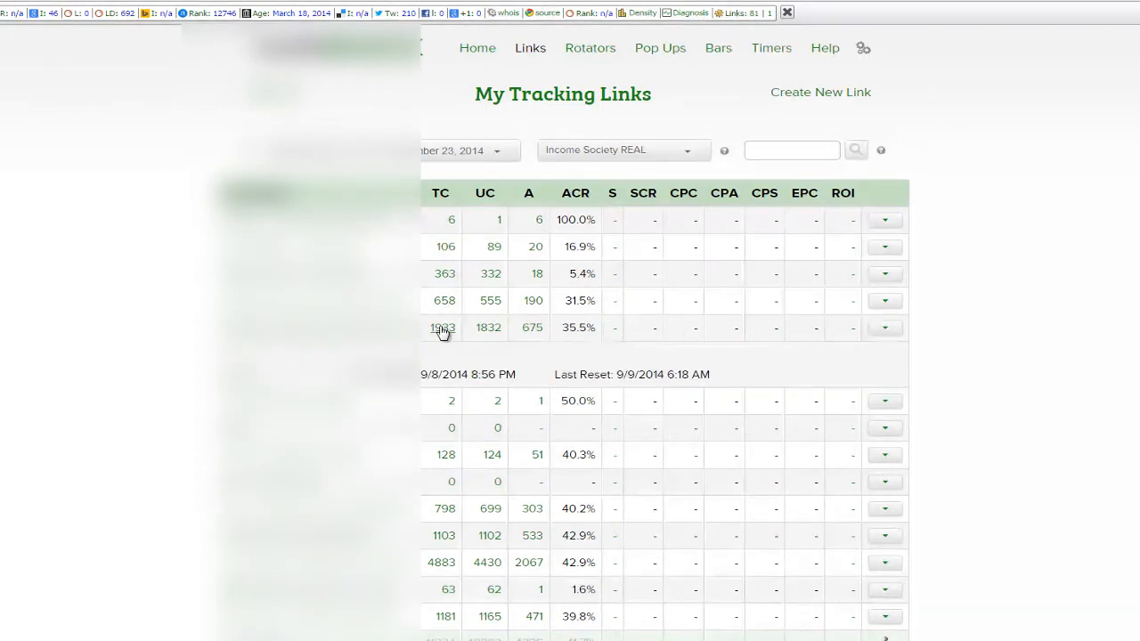
scroll(498, 357, down, 3)
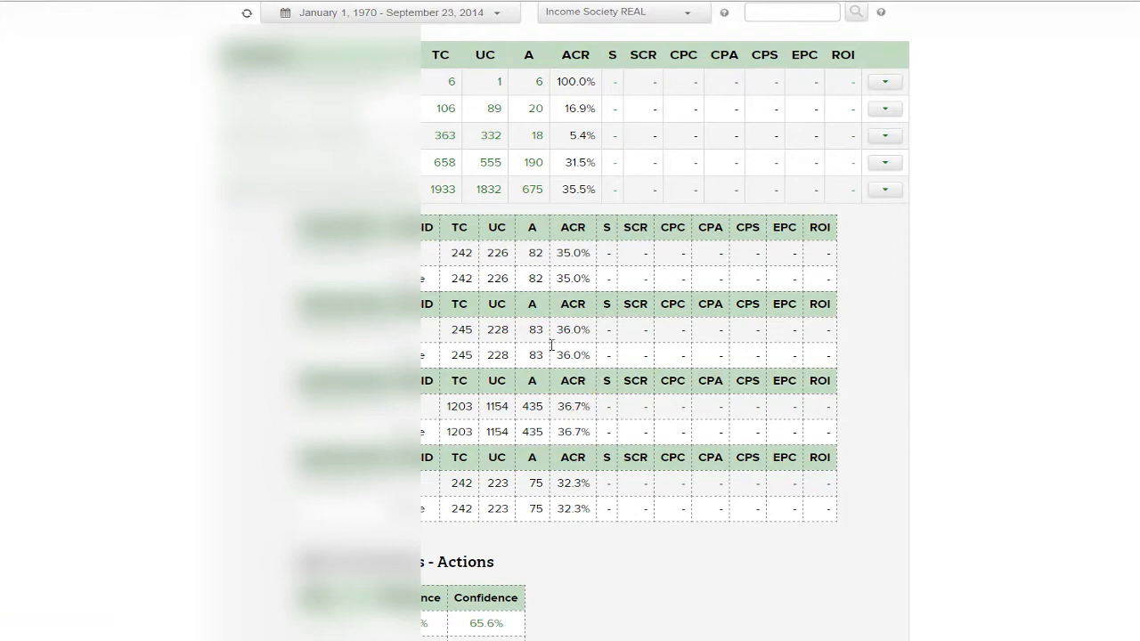
scroll(519, 280, up, 1)
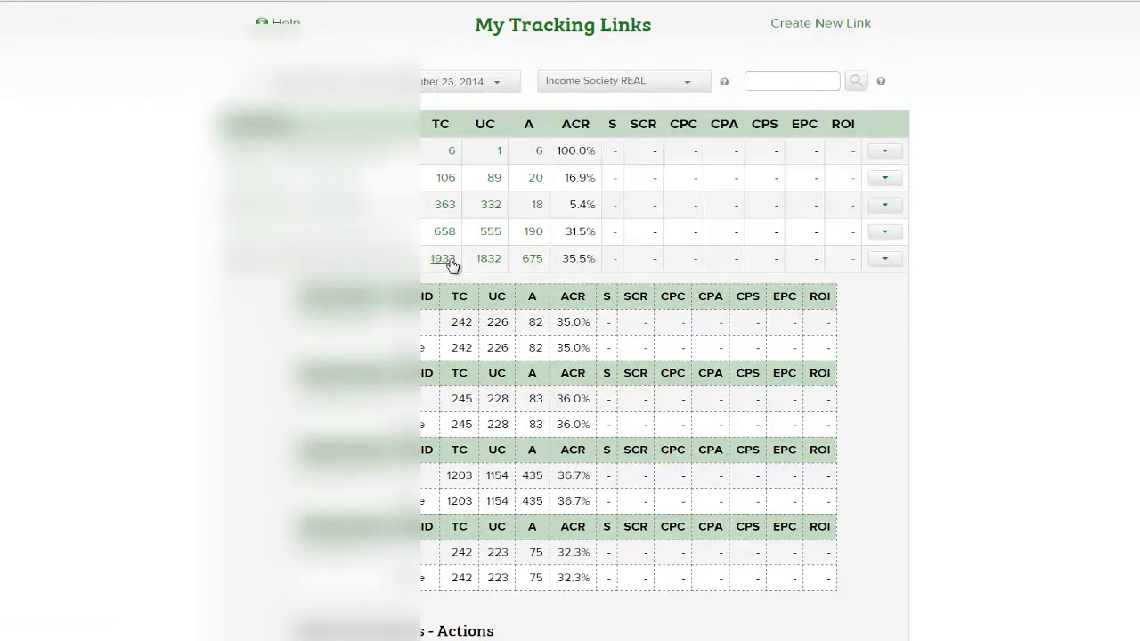
scroll(312, 267, down, 2)
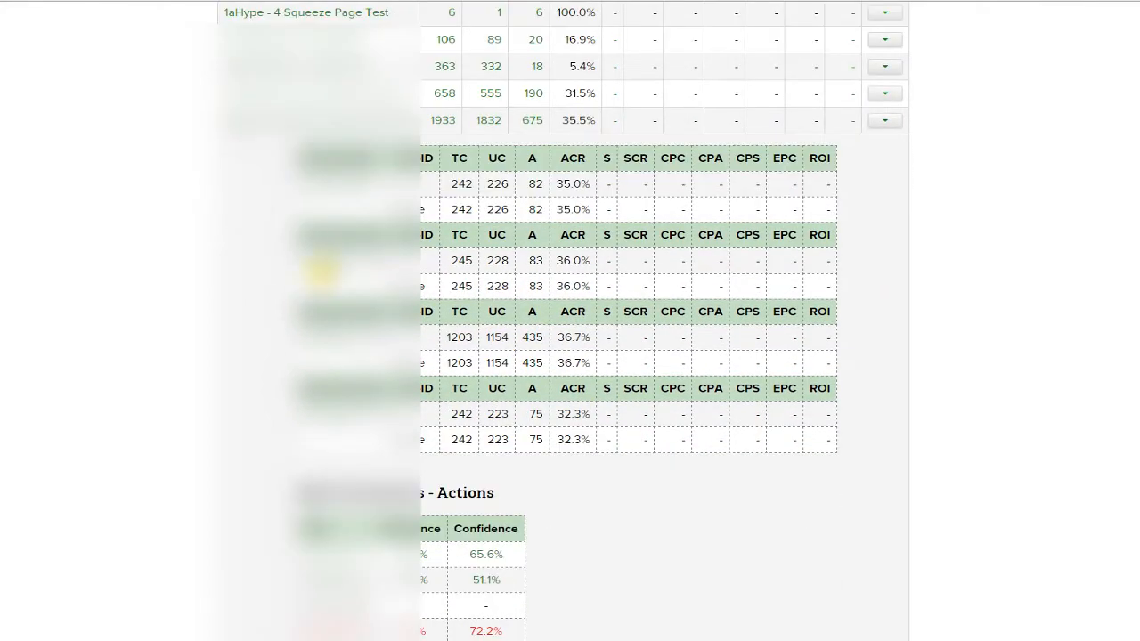
scroll(477, 328, down, 3)
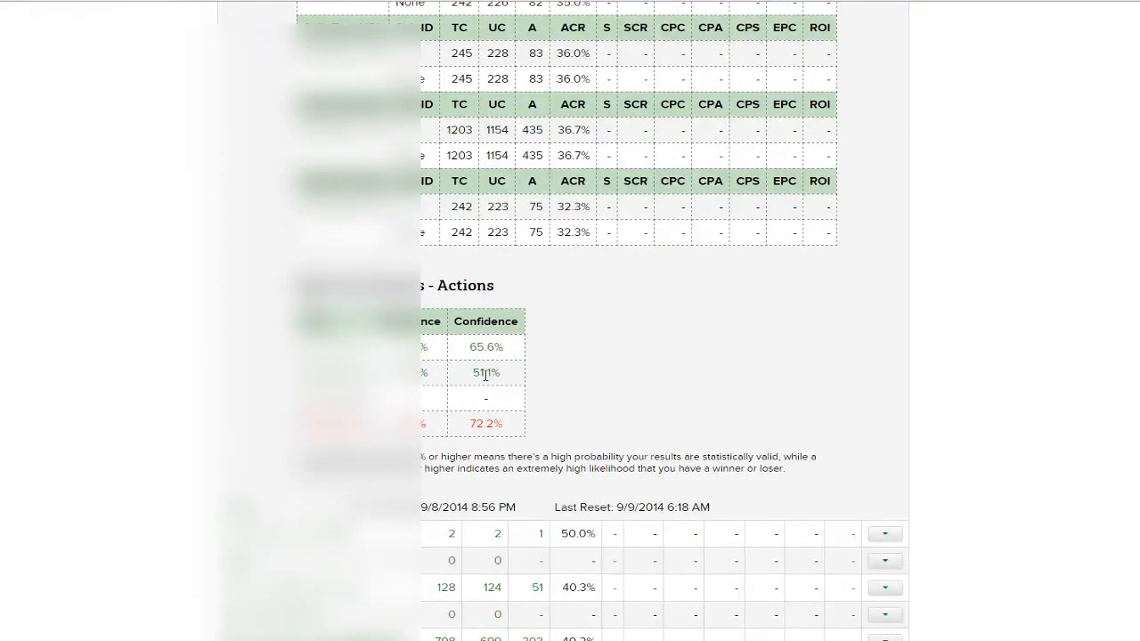
scroll(481, 373, down, 2)
scroll(482, 373, up, 7)
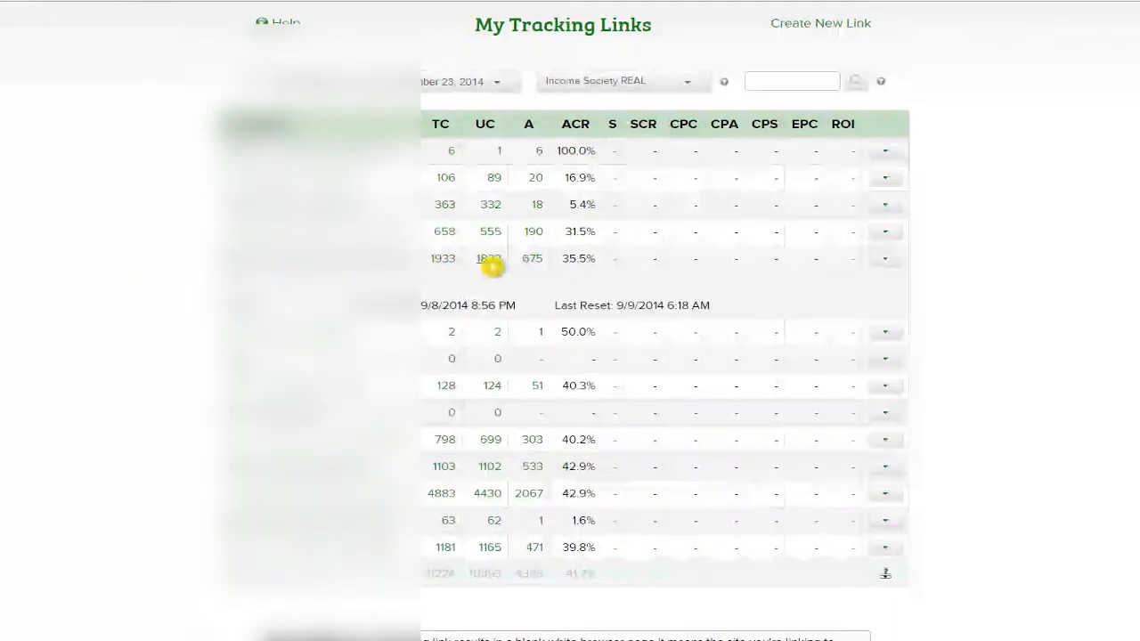
Open the 1832 unique-click details and review the click graph, IP list and United States 67% share.
click(492, 265)
scroll(702, 343, down, 5)
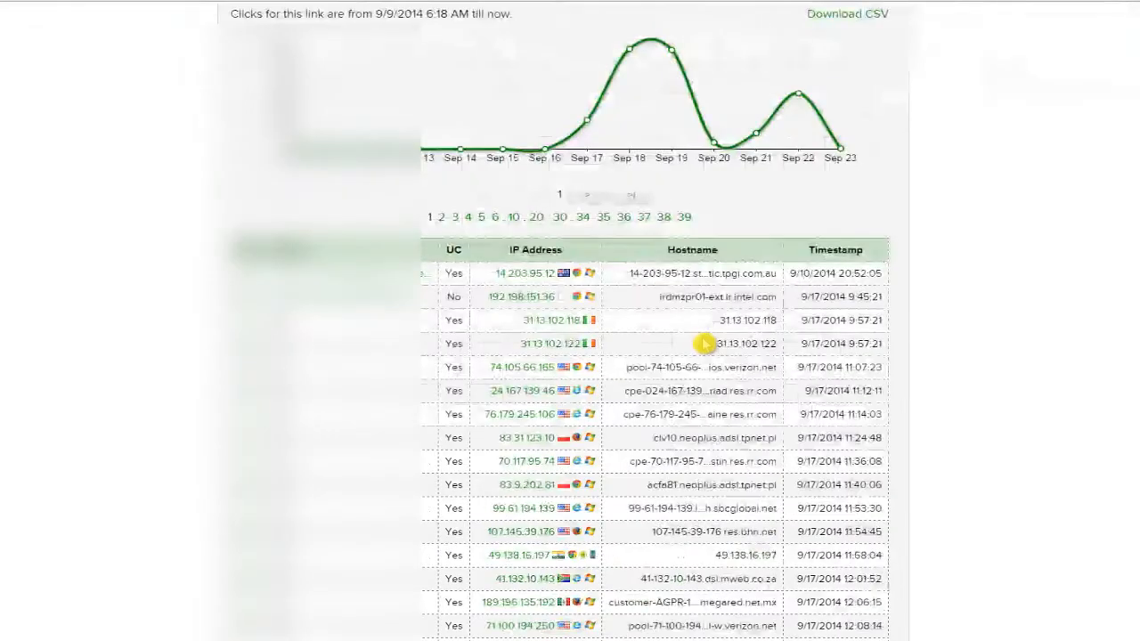
scroll(704, 344, down, 2)
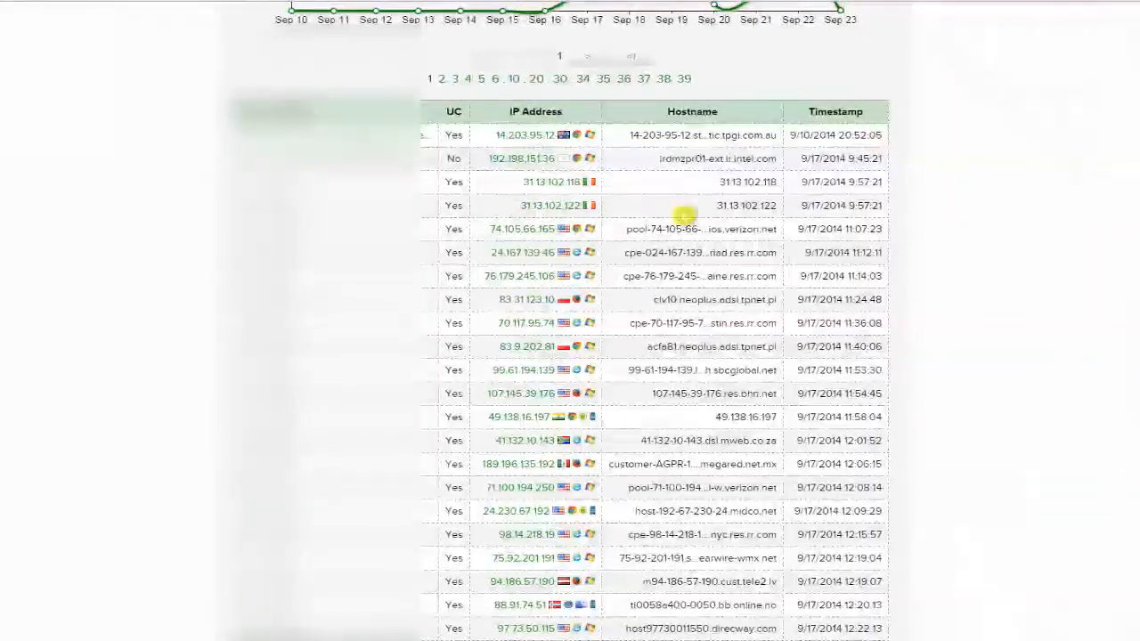
scroll(606, 249, down, 15)
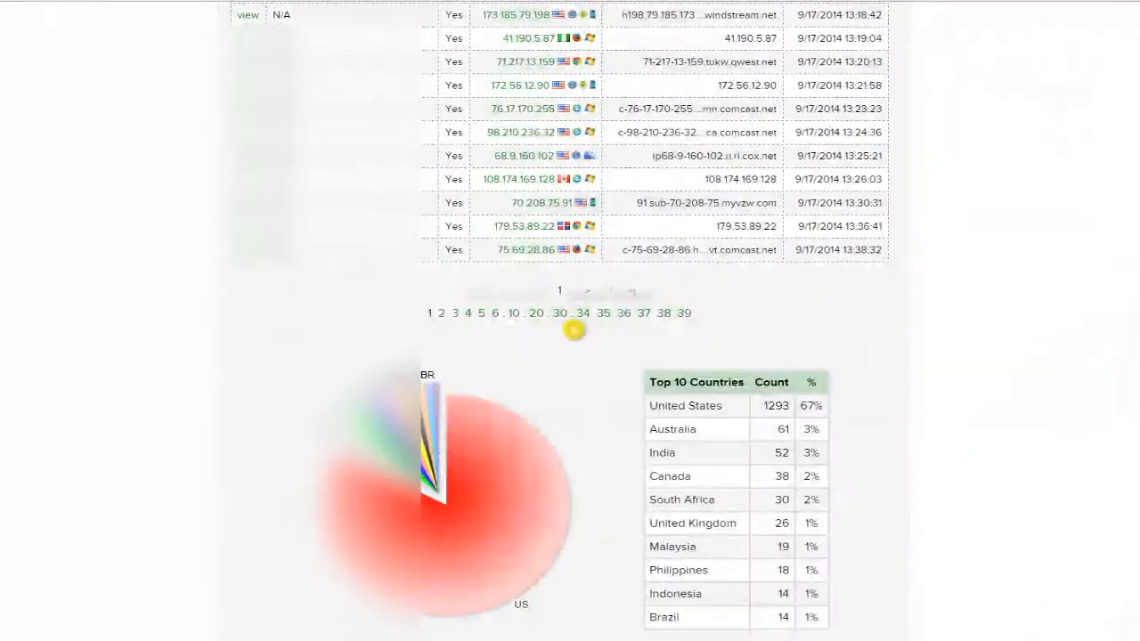
scroll(847, 301, down, 3)
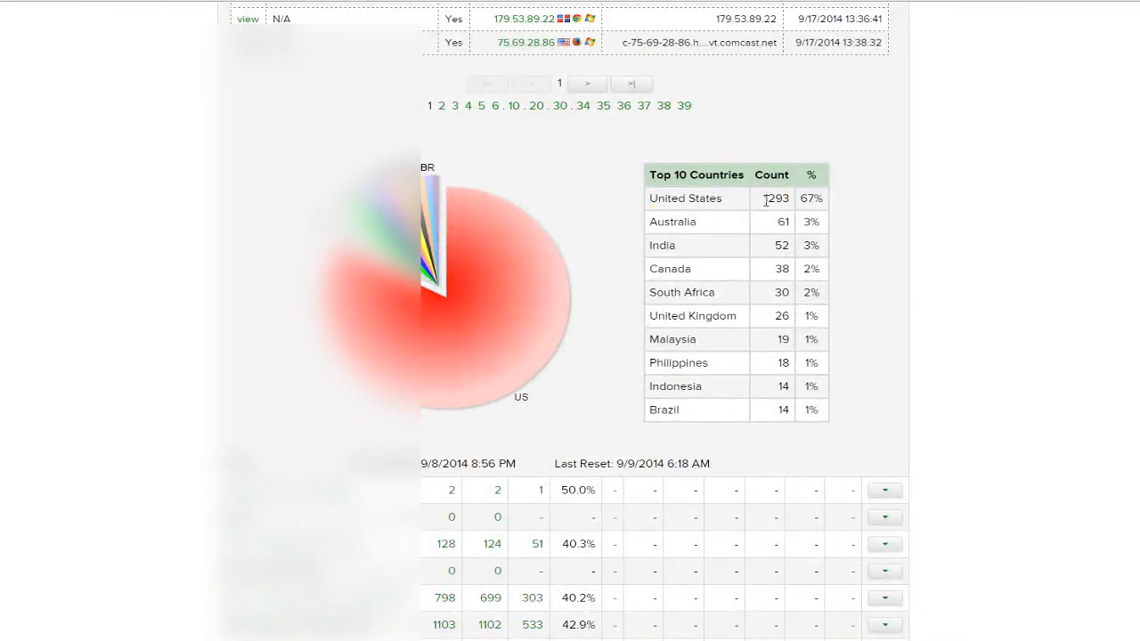
click(835, 218)
drag(809, 225, 832, 229)
click(825, 280)
scroll(927, 294, up, 10)
scroll(882, 287, up, 5)
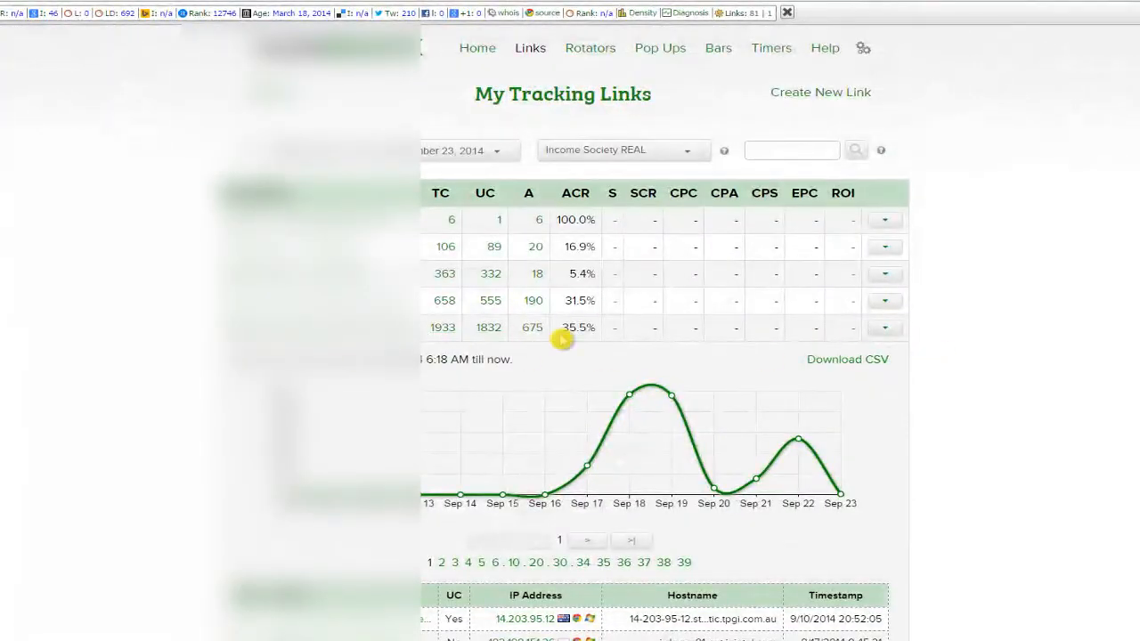
click(896, 331)
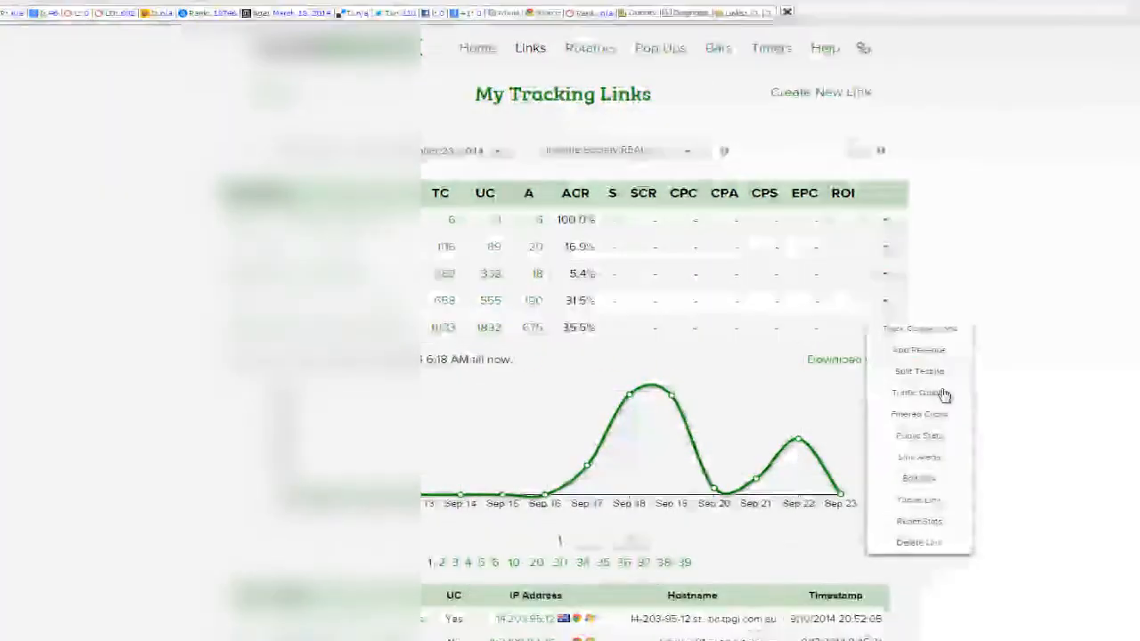
Show the Traffic Quality report: Tier 1 1367 (75%), Tier 2 200, Tier 3 265 clicks.
click(934, 393)
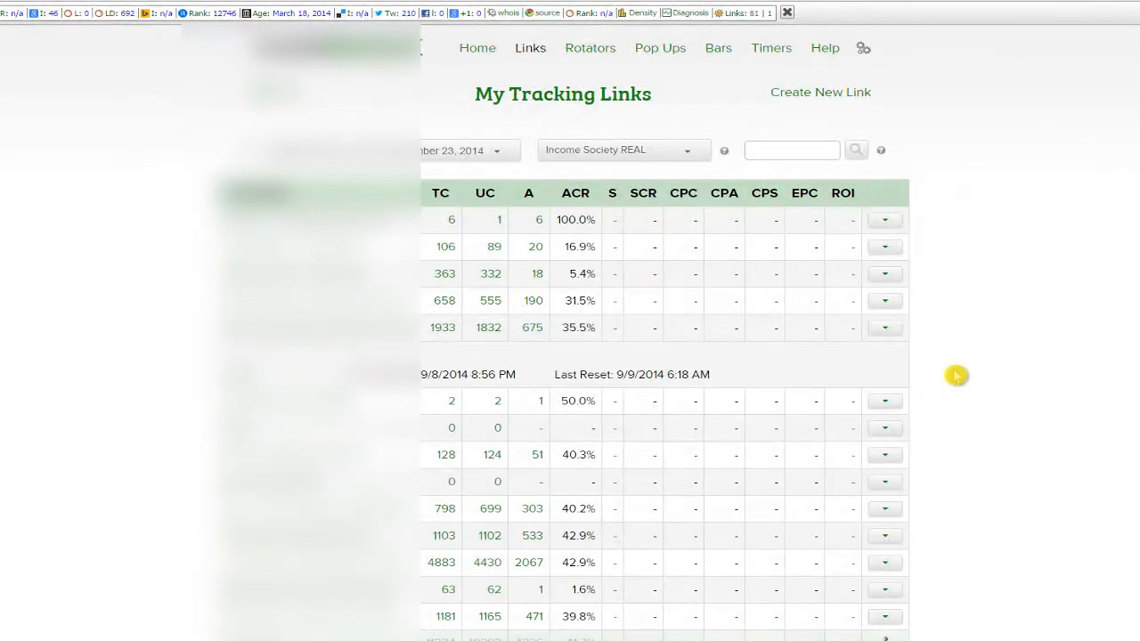
scroll(695, 392, down, 1)
scroll(766, 410, down, 1)
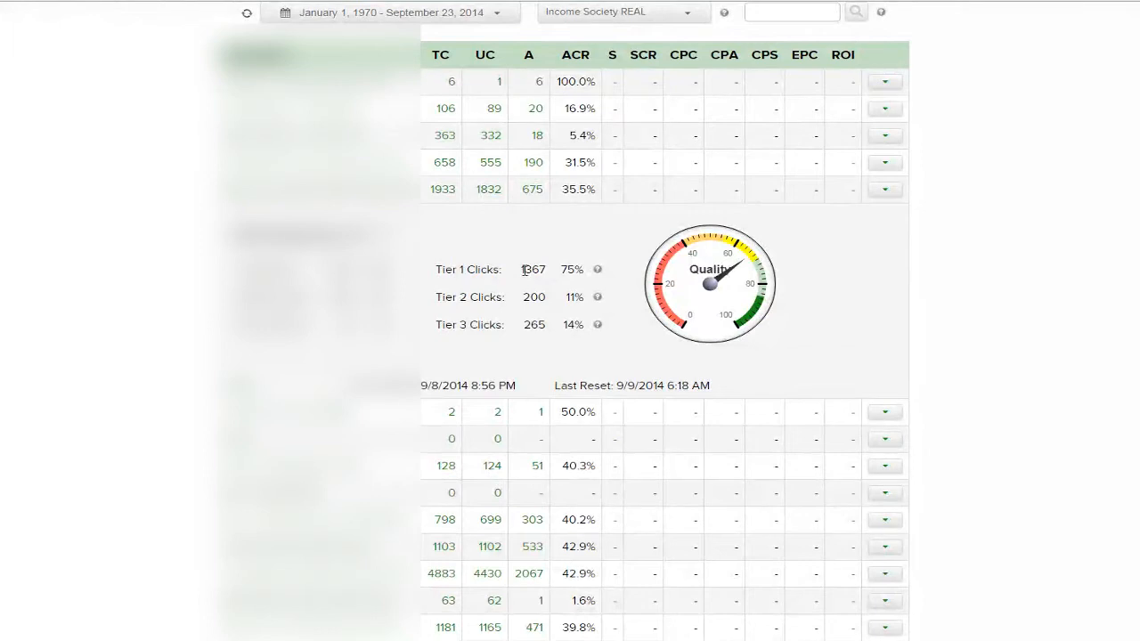
drag(457, 270, 564, 269)
click(571, 269)
scroll(916, 289, up, 1)
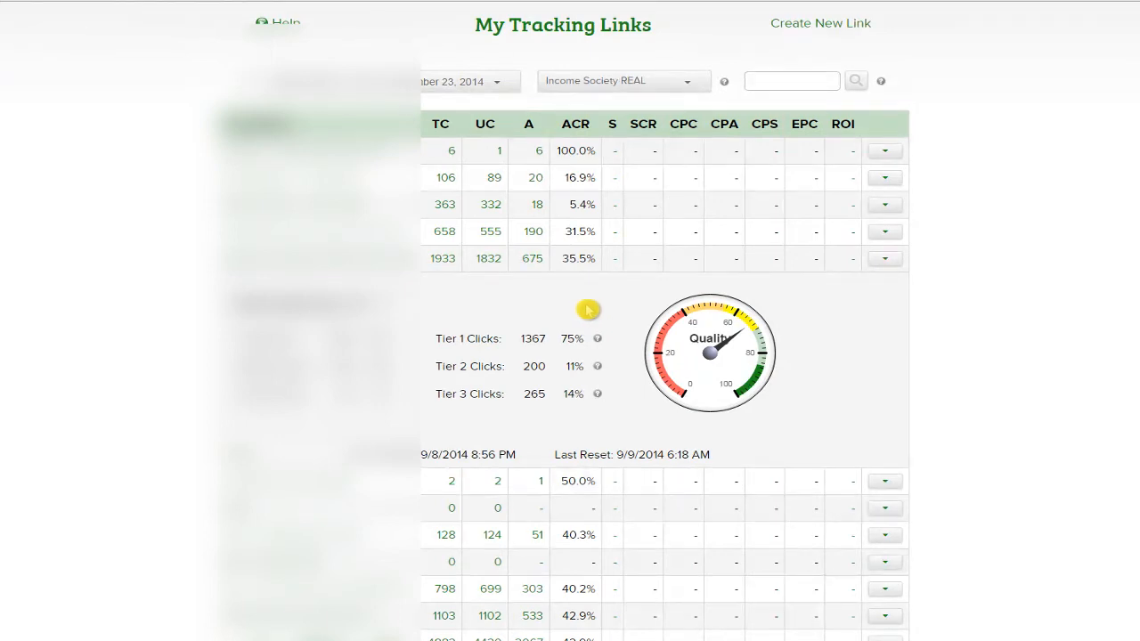
scroll(579, 307, up, 1)
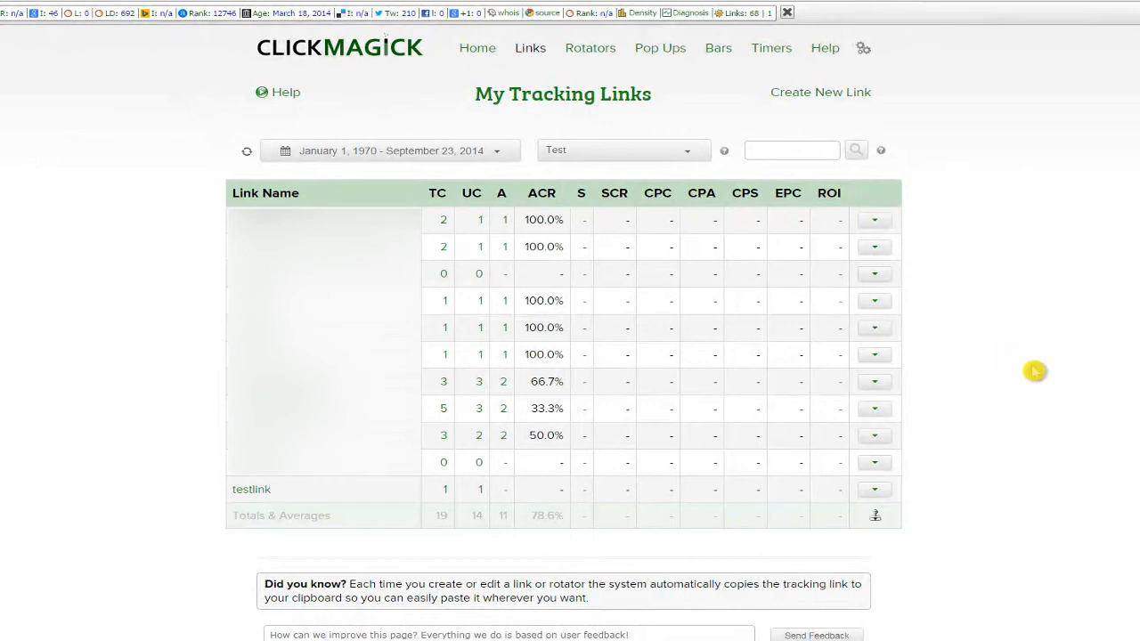
Scroll the Test group list down to testlink, now showing 1 total click.
scroll(956, 346, down, 2)
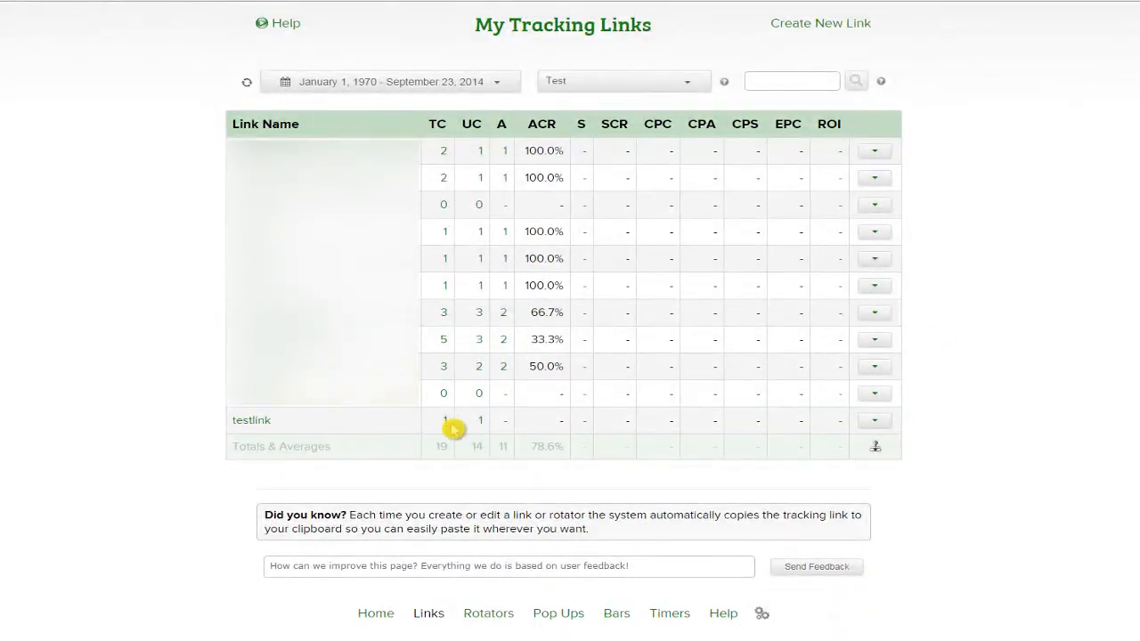
mouse_move(244, 430)
click(244, 431)
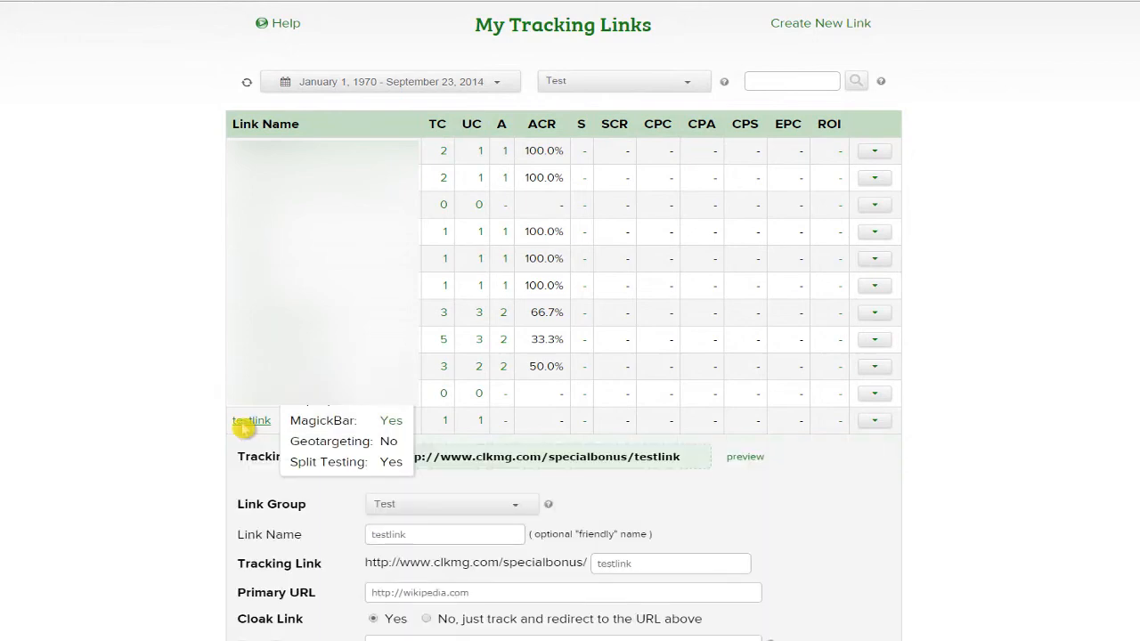
scroll(374, 425, down, 3)
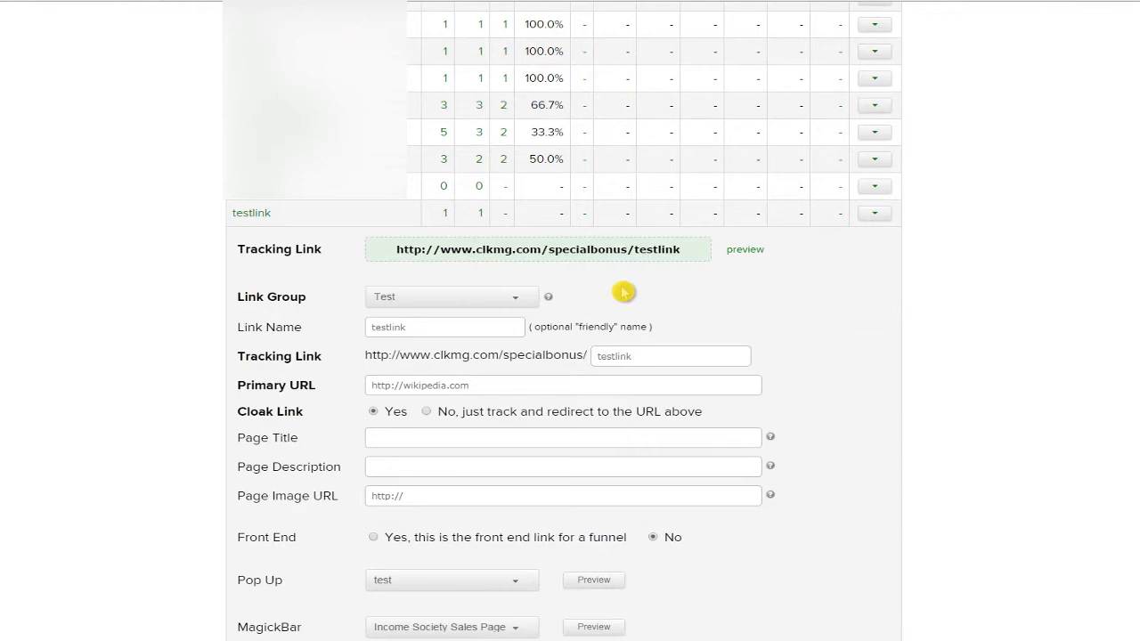
scroll(740, 282, down, 3)
scroll(804, 287, down, 2)
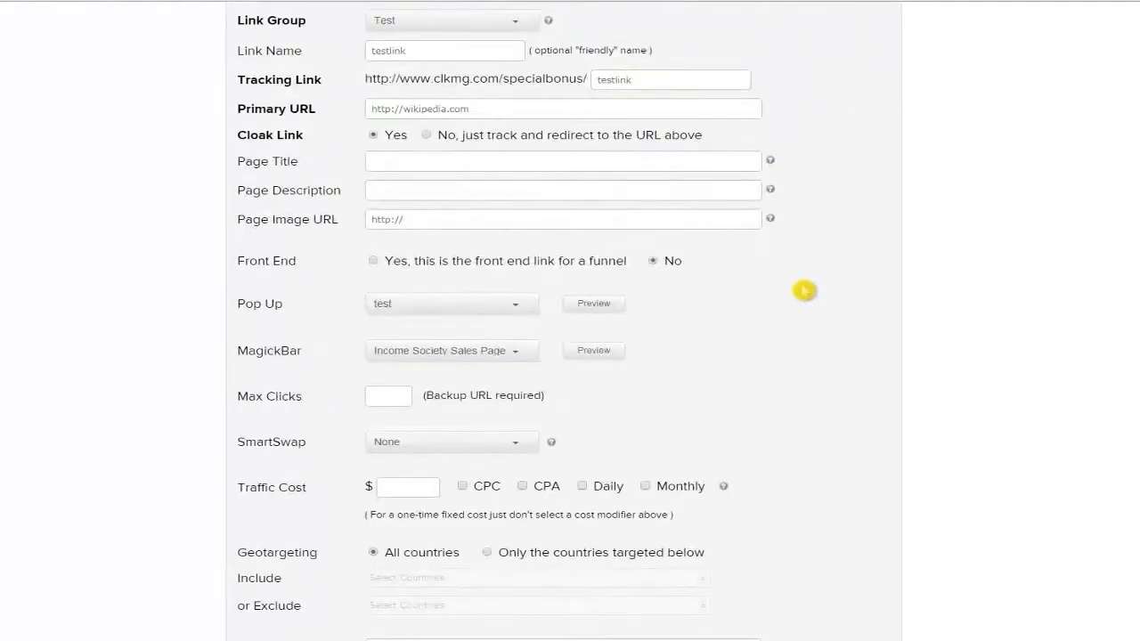
scroll(797, 285, up, 3)
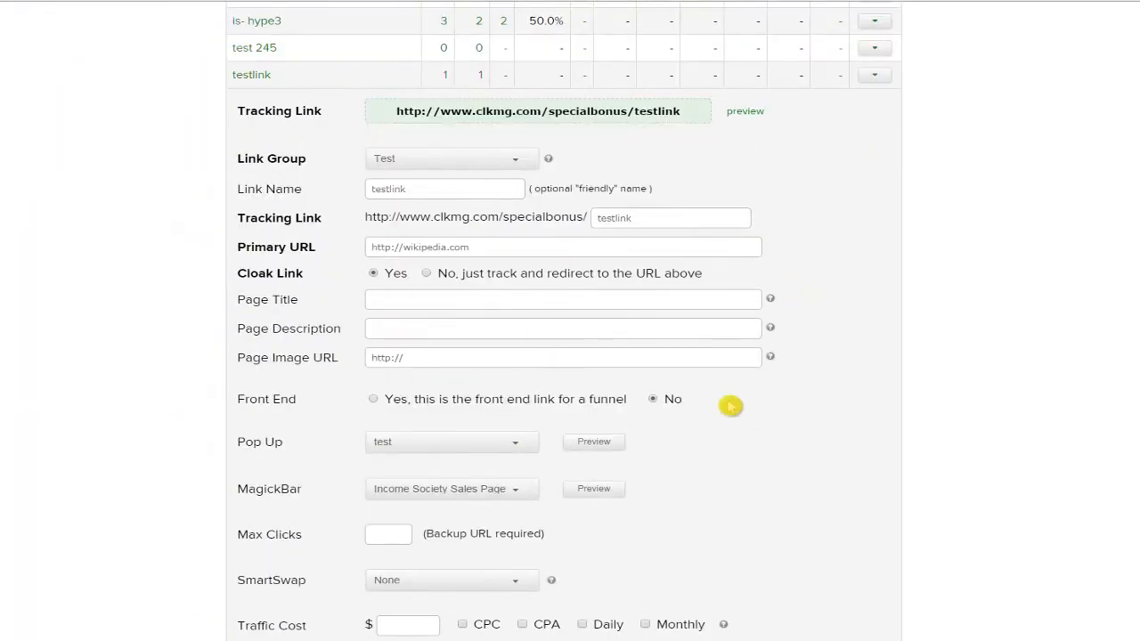
scroll(758, 412, down, 1)
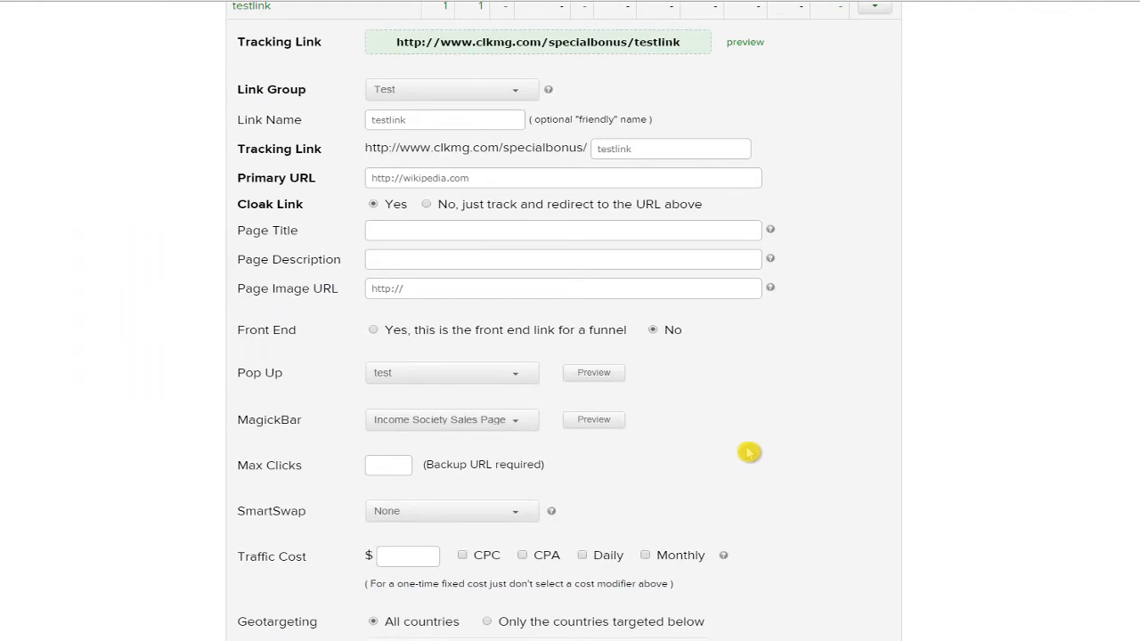
scroll(749, 454, down, 2)
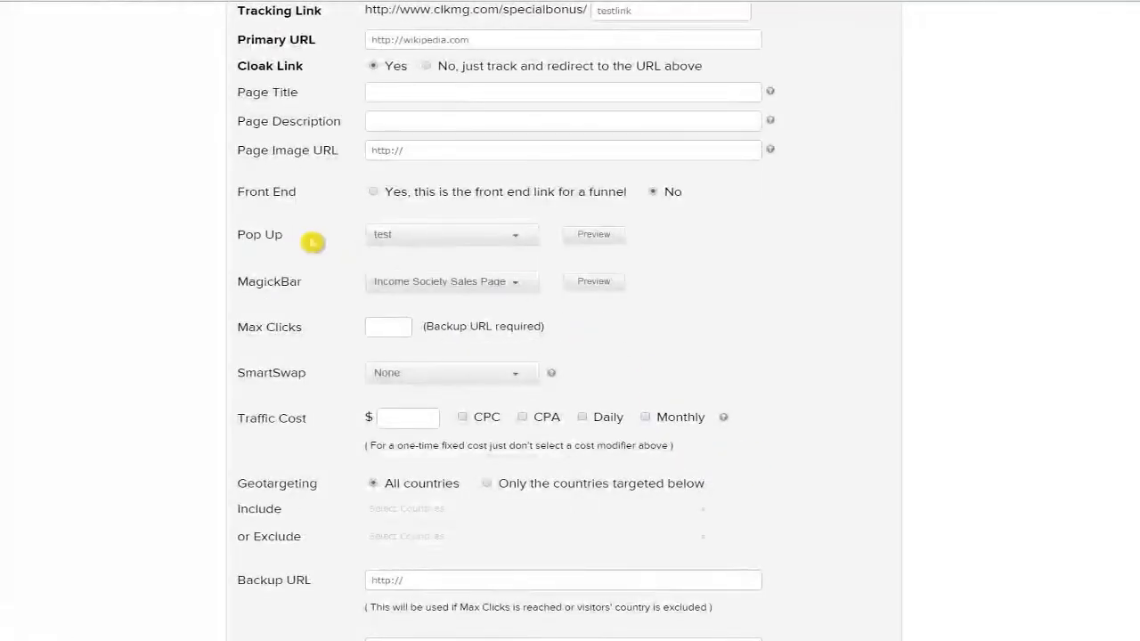
Keep pop-up 'test' and MagickBar 'Income Society Sales Page' on testlink, save, and reopen its settings.
click(437, 236)
click(392, 268)
click(241, 283)
click(444, 283)
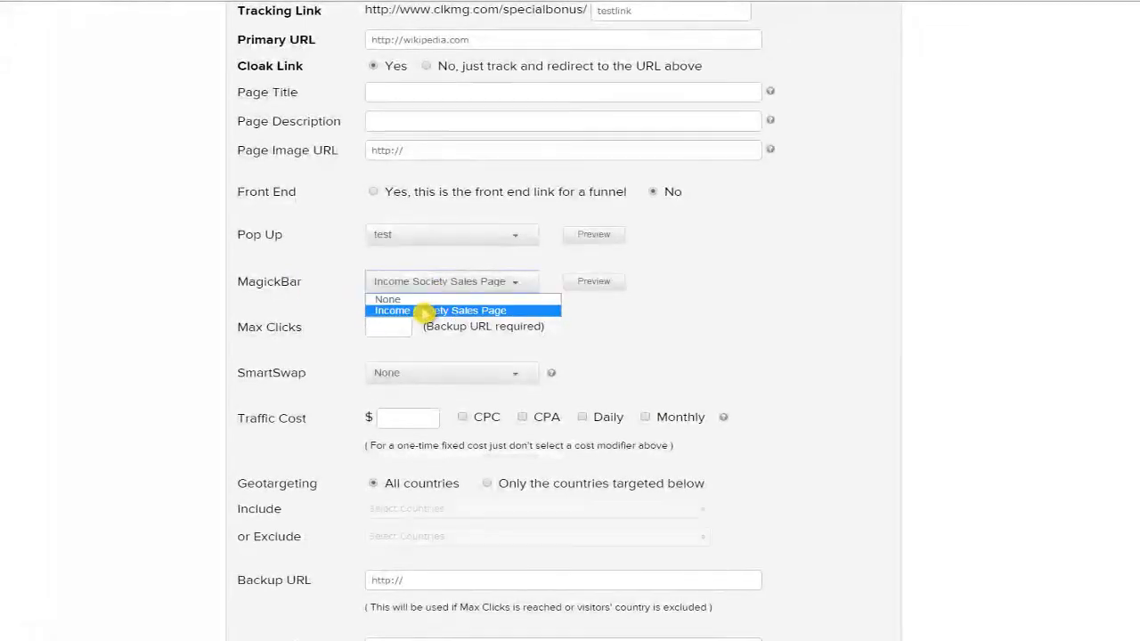
click(424, 311)
scroll(543, 326, down, 9)
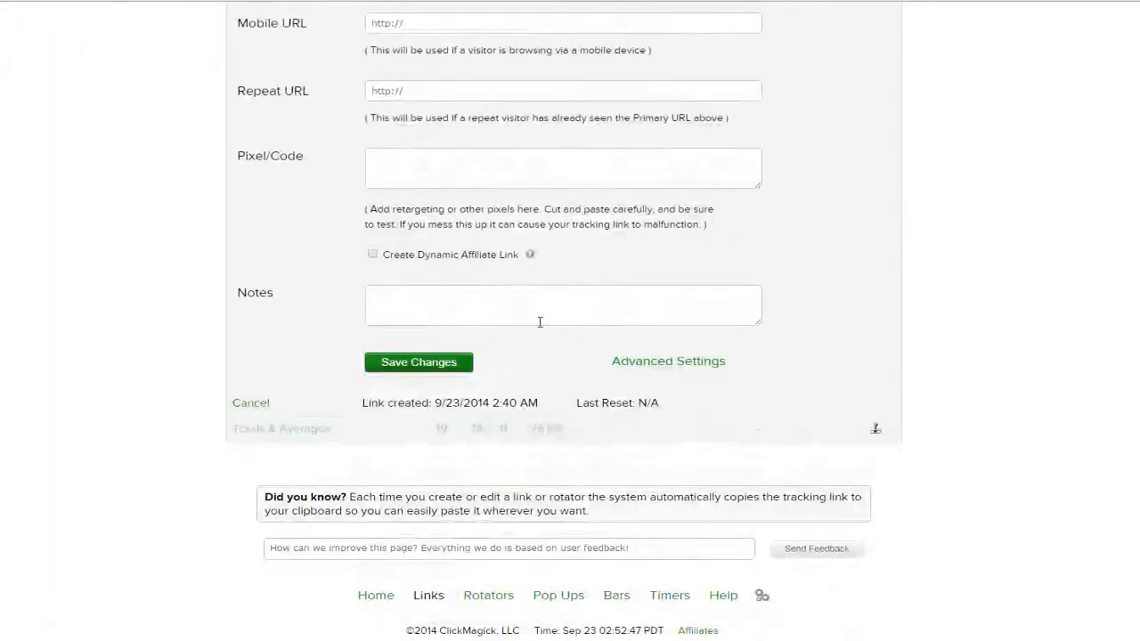
click(396, 362)
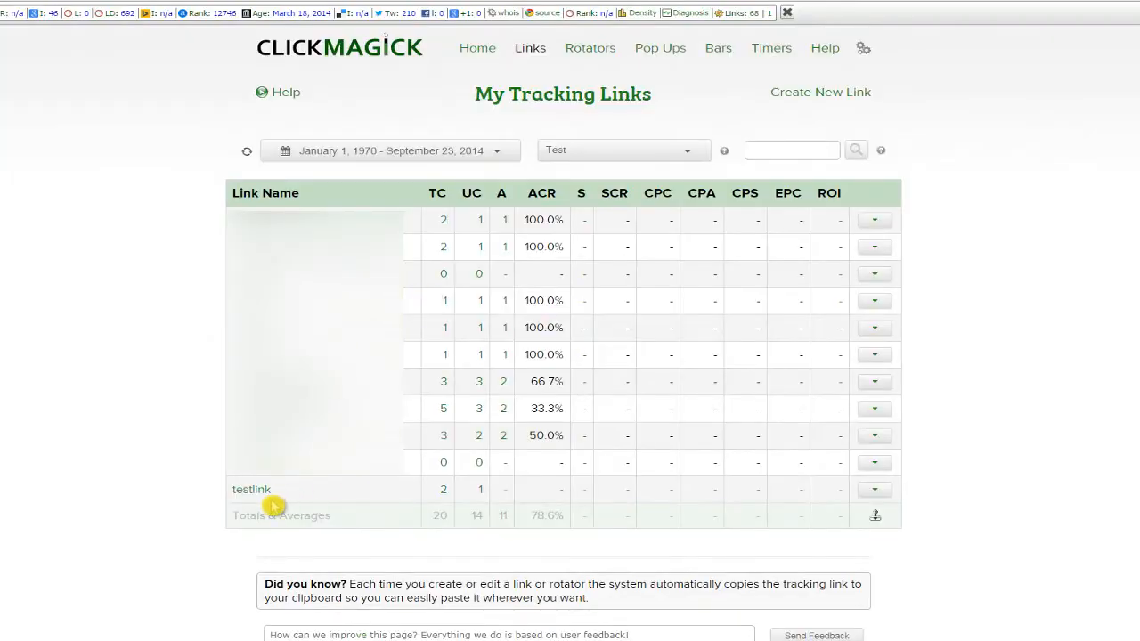
click(252, 490)
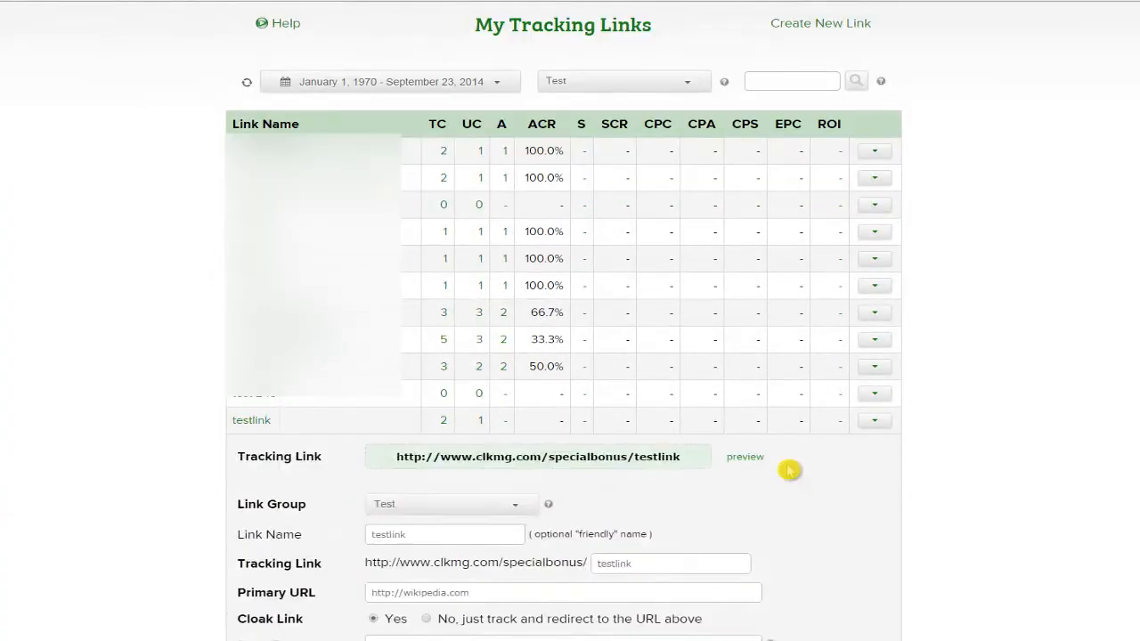
click(745, 457)
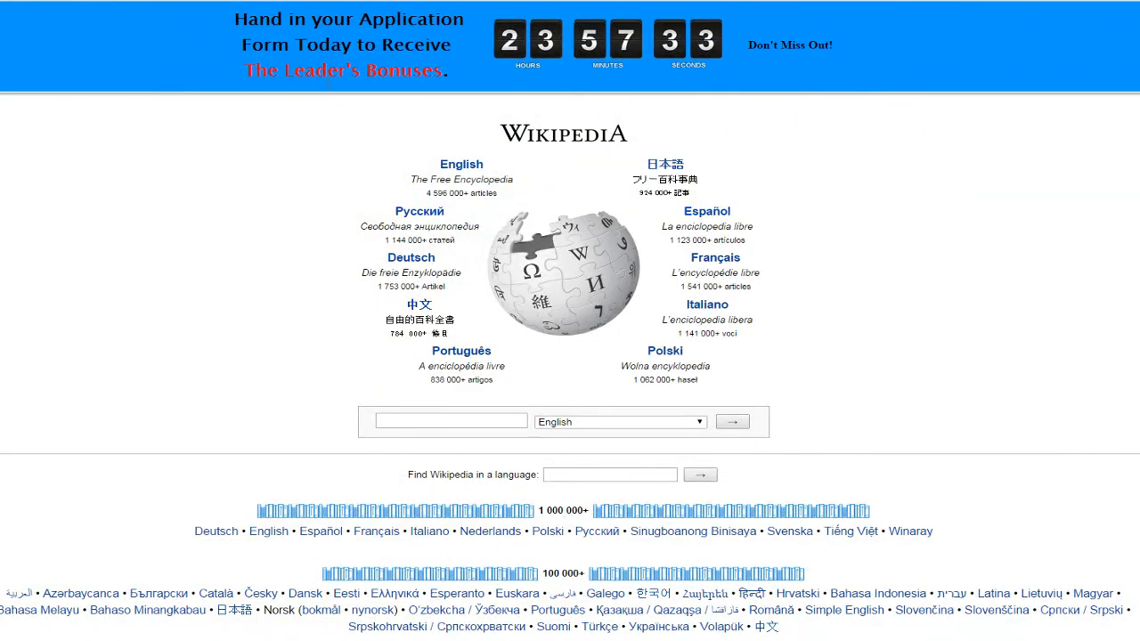
scroll(255, 169, down, 6)
scroll(266, 170, up, 5)
scroll(266, 168, down, 6)
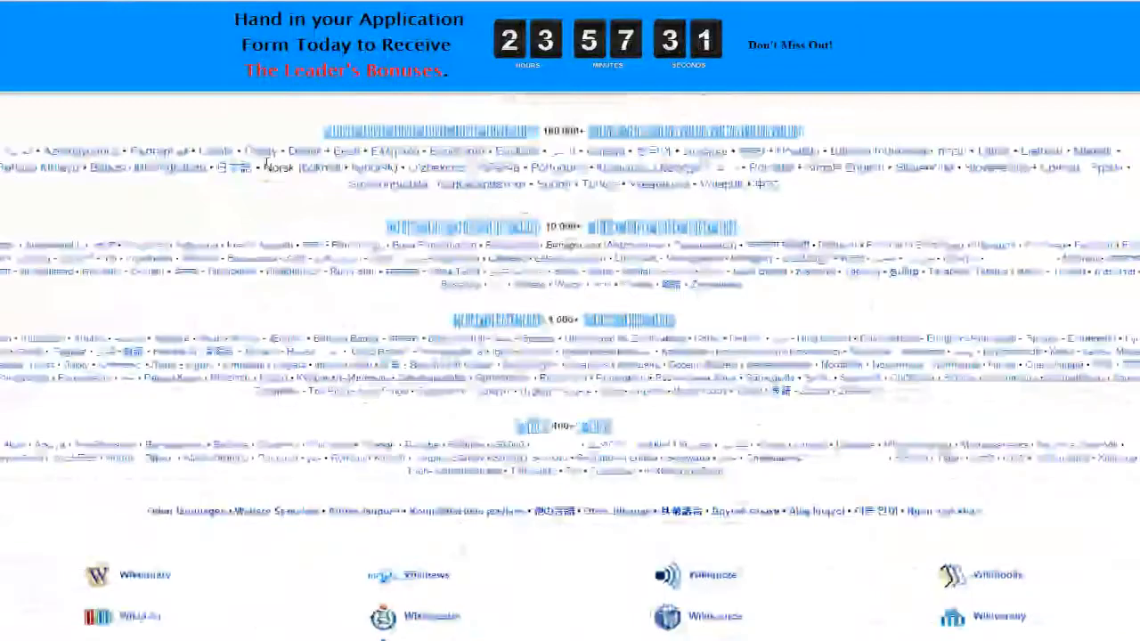
scroll(267, 165, up, 7)
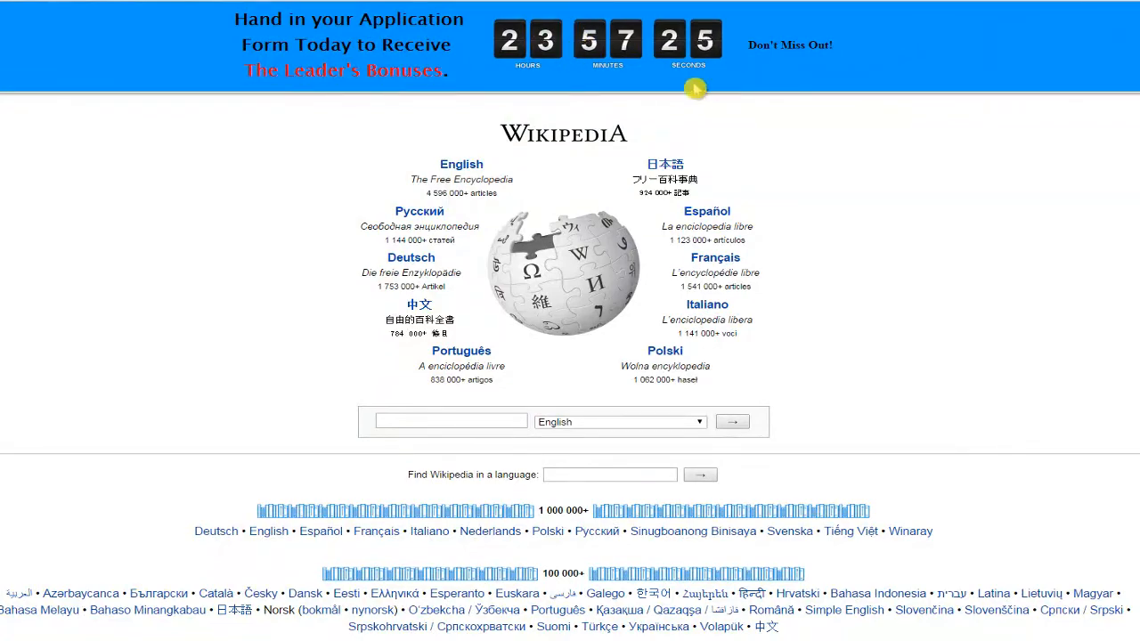
scroll(746, 226, down, 5)
scroll(754, 222, up, 5)
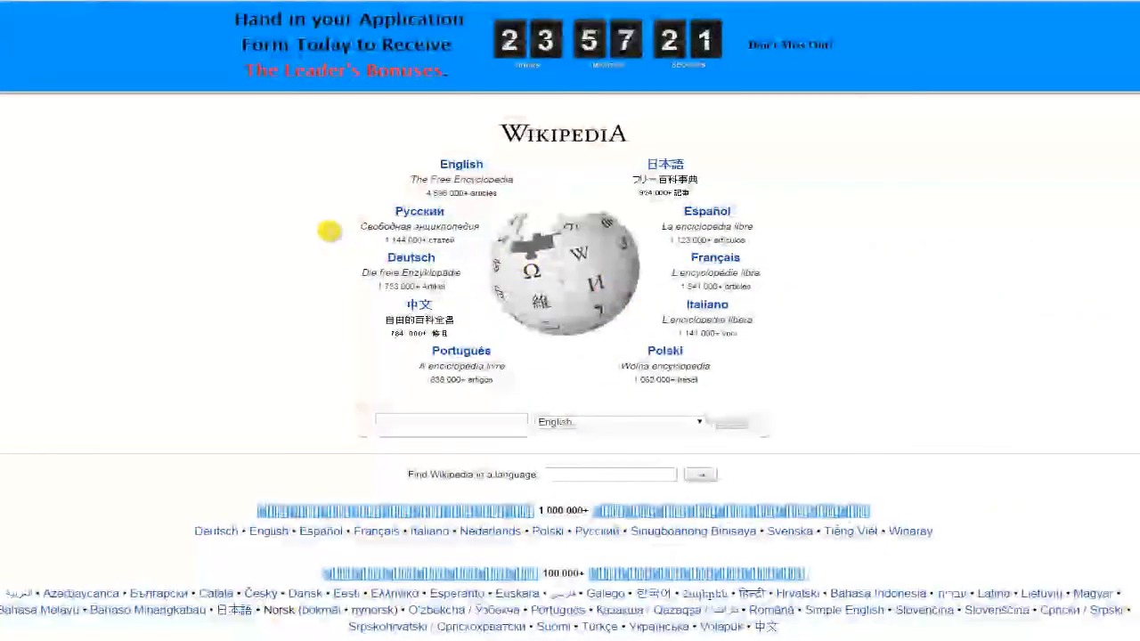
scroll(320, 232, down, 1)
scroll(320, 231, up, 1)
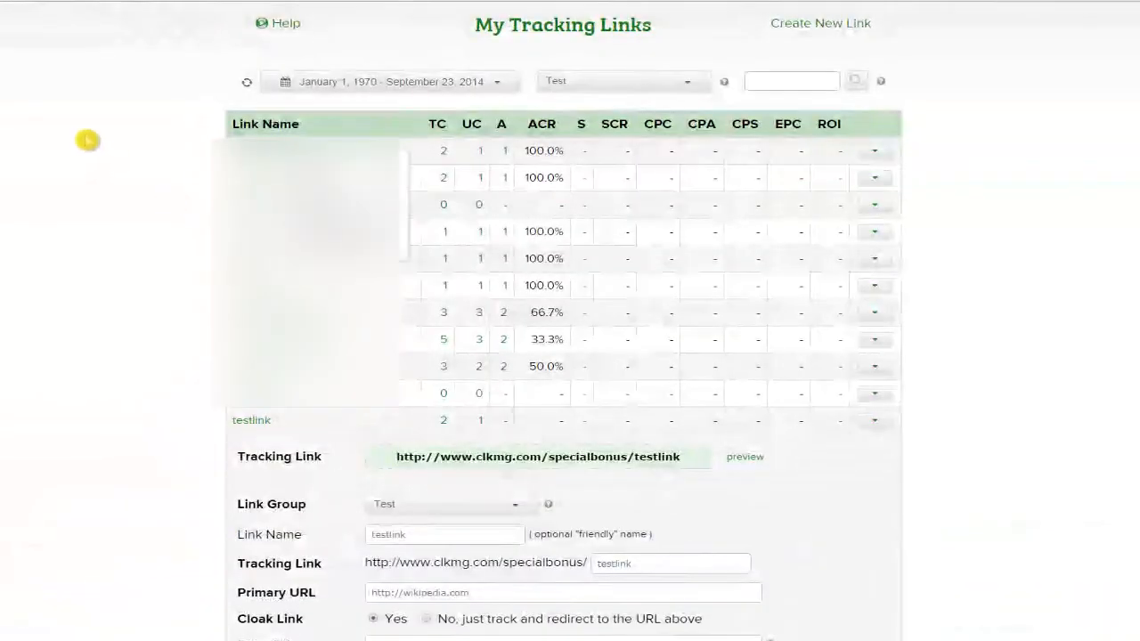
scroll(97, 344, down, 3)
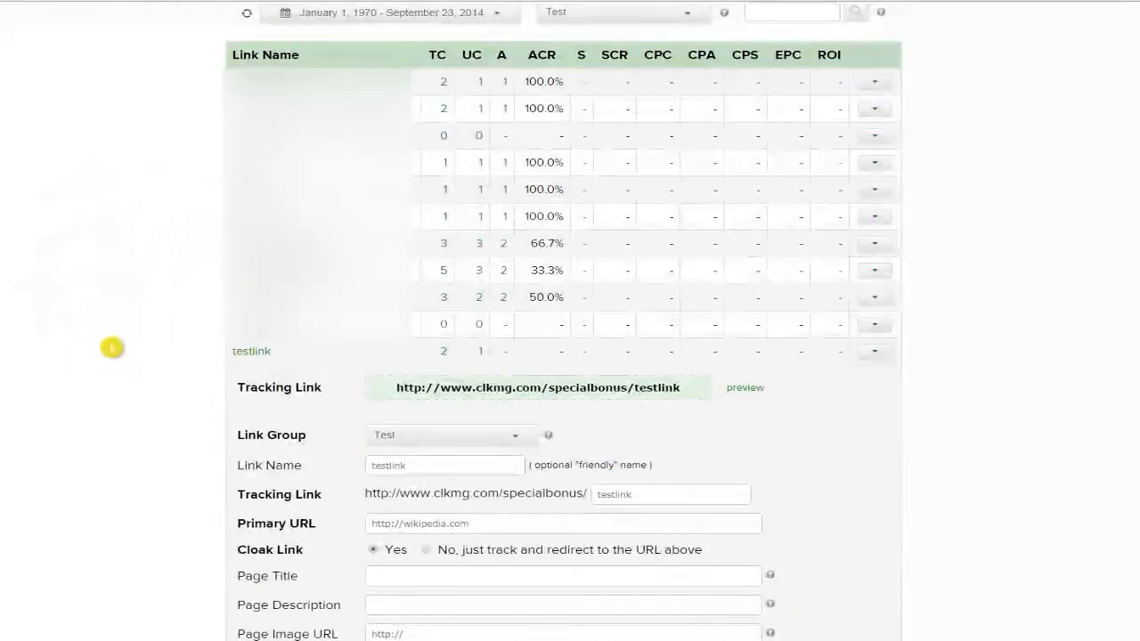
scroll(134, 339, down, 3)
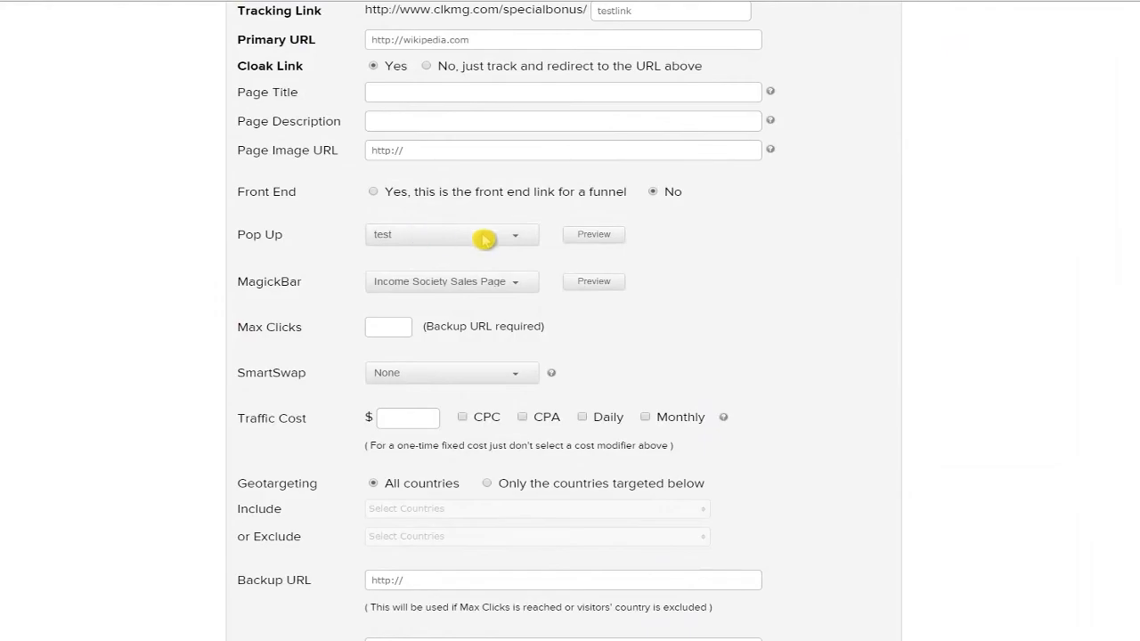
click(597, 236)
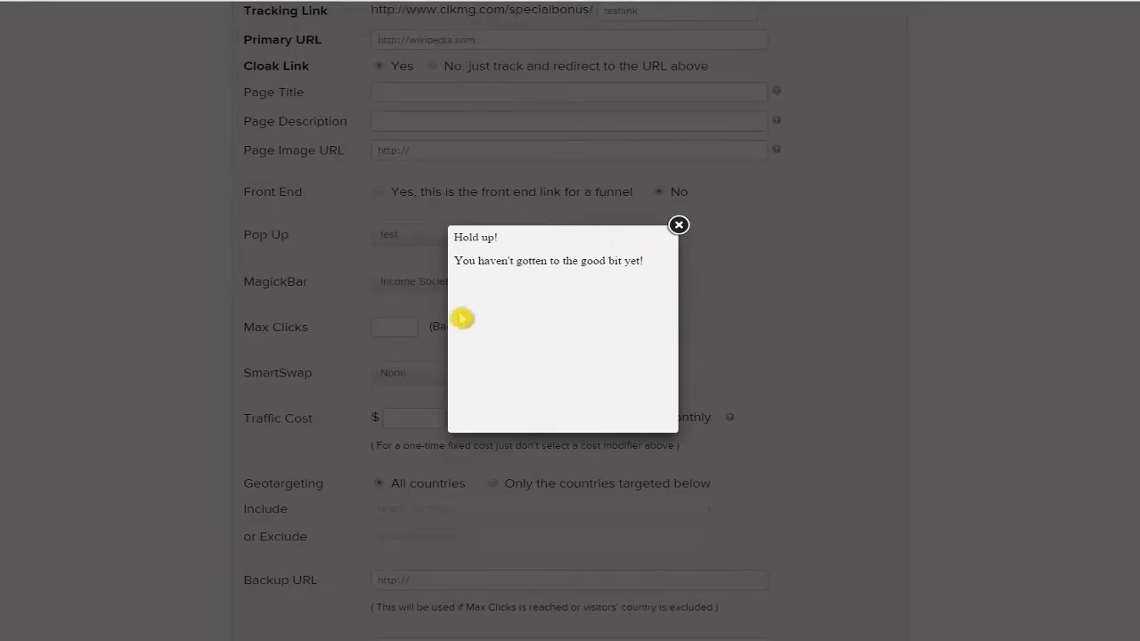
click(678, 226)
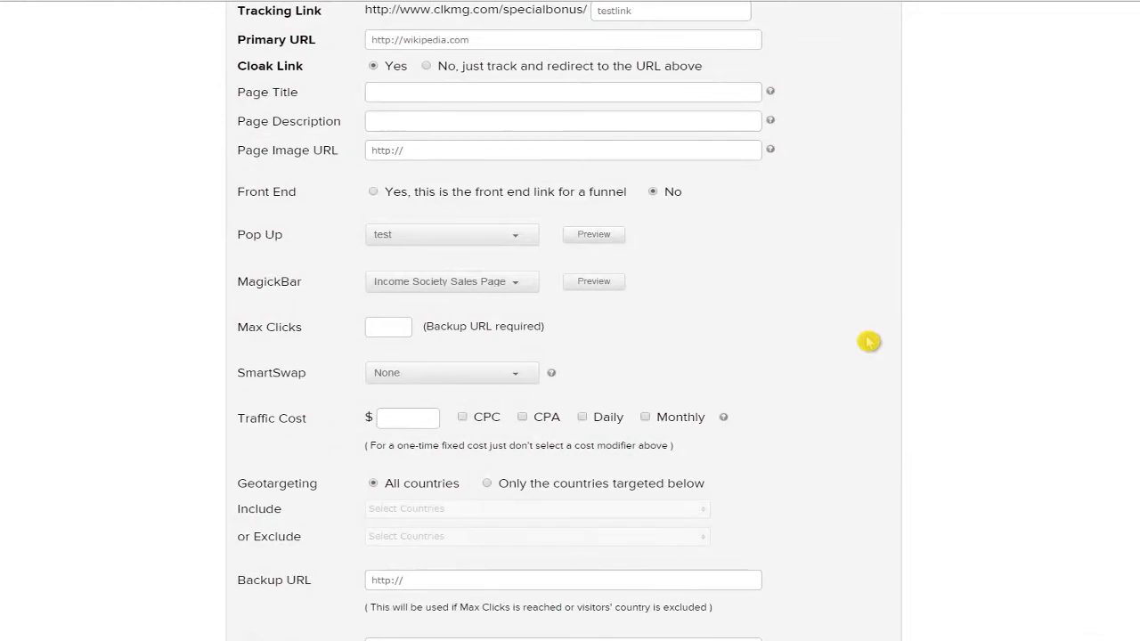
scroll(864, 336, up, 5)
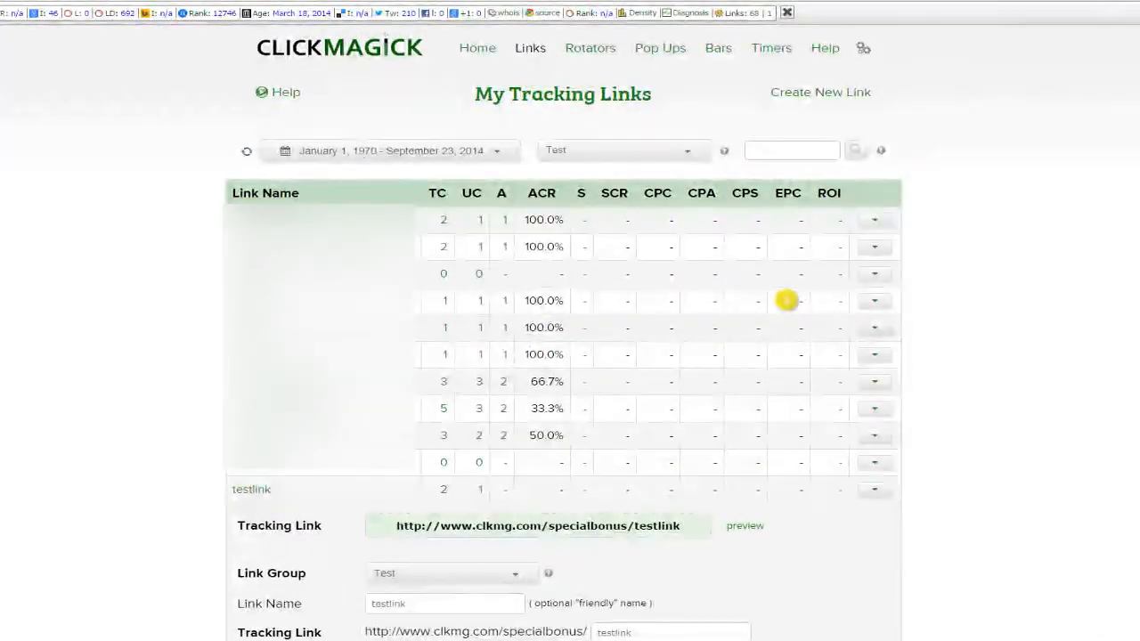
Go to the Timers page and start a new countdown timer.
click(772, 50)
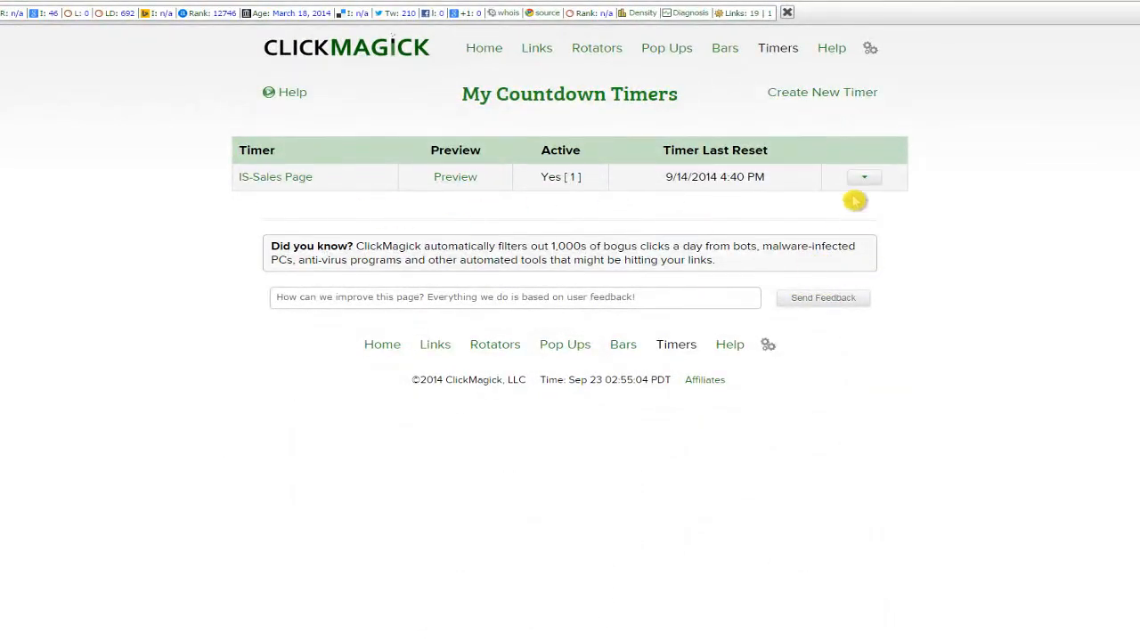
click(828, 95)
click(487, 154)
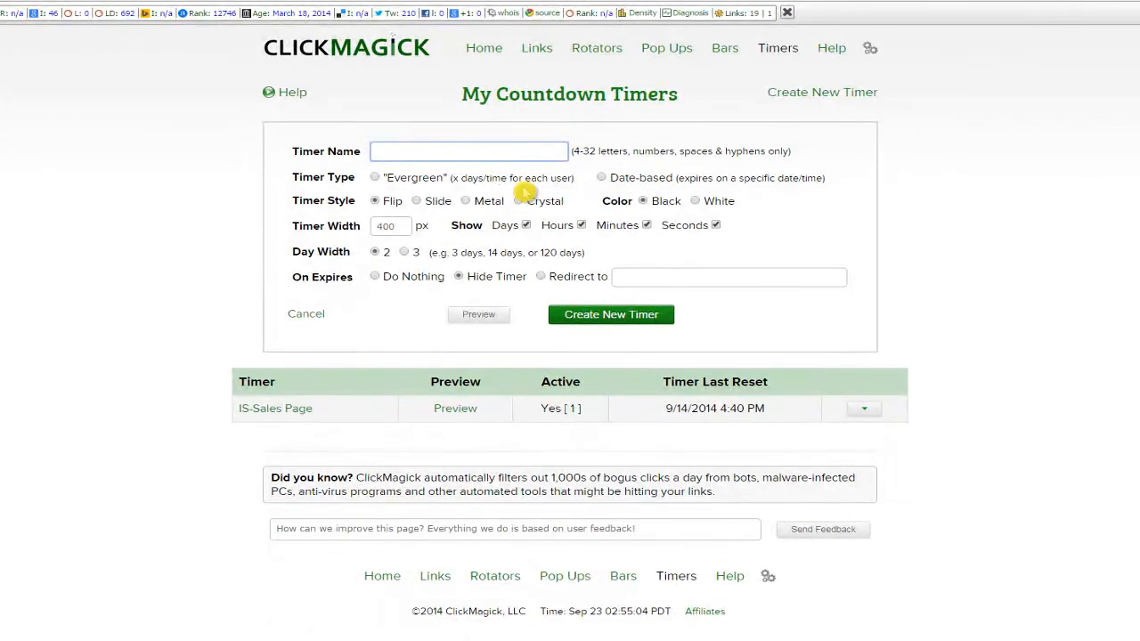
Try the Date-based expiry, then set the Timer Type back to Evergreen.
click(375, 178)
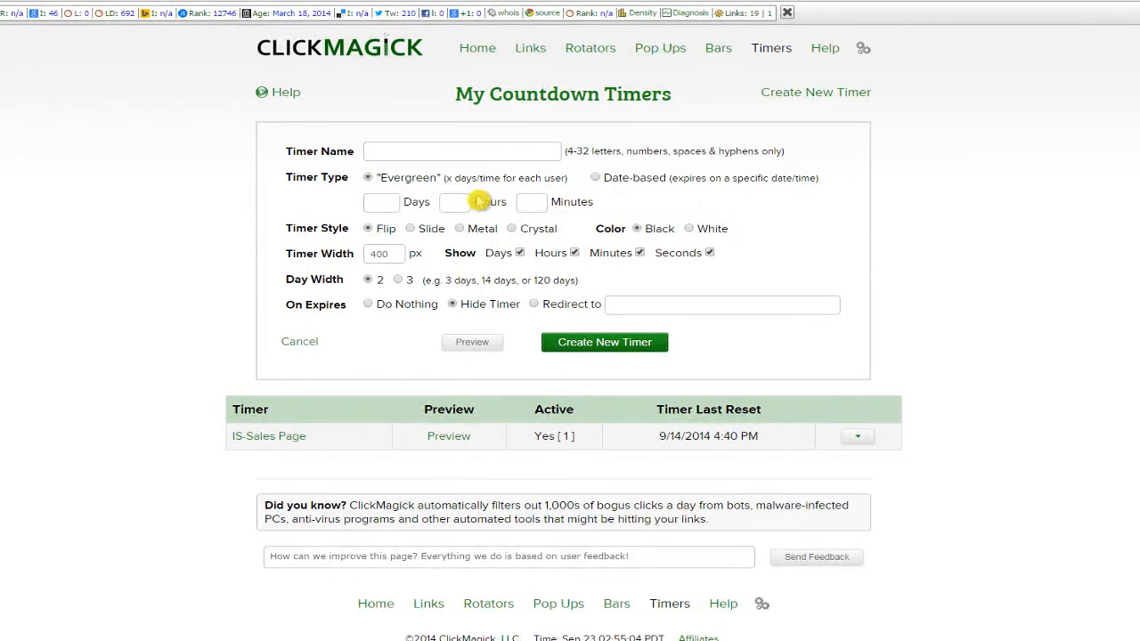
click(379, 181)
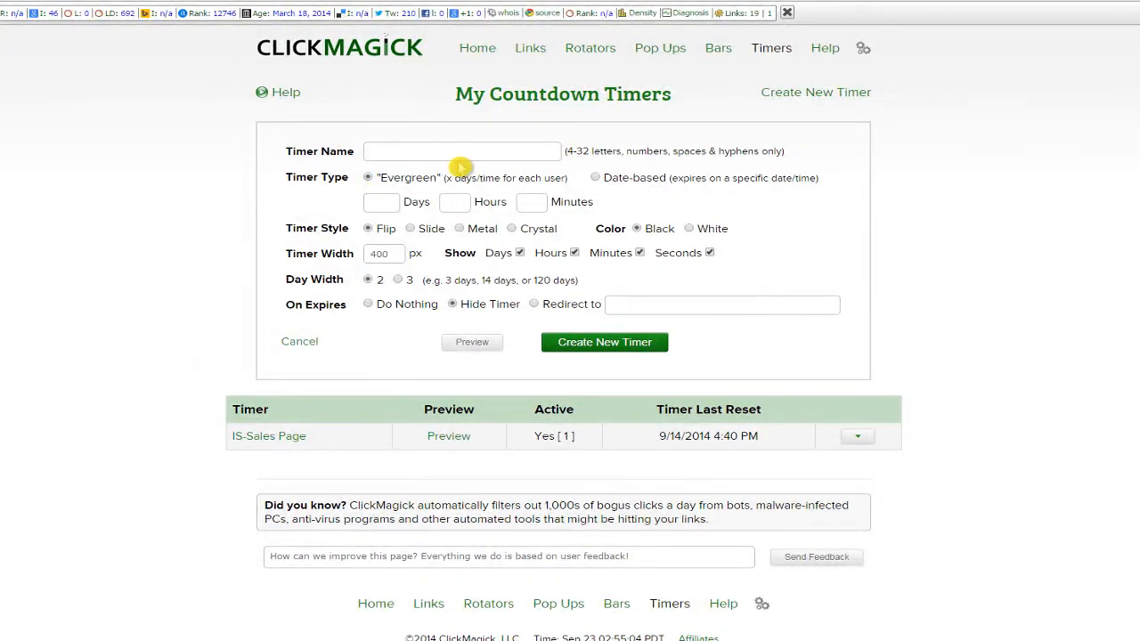
click(605, 180)
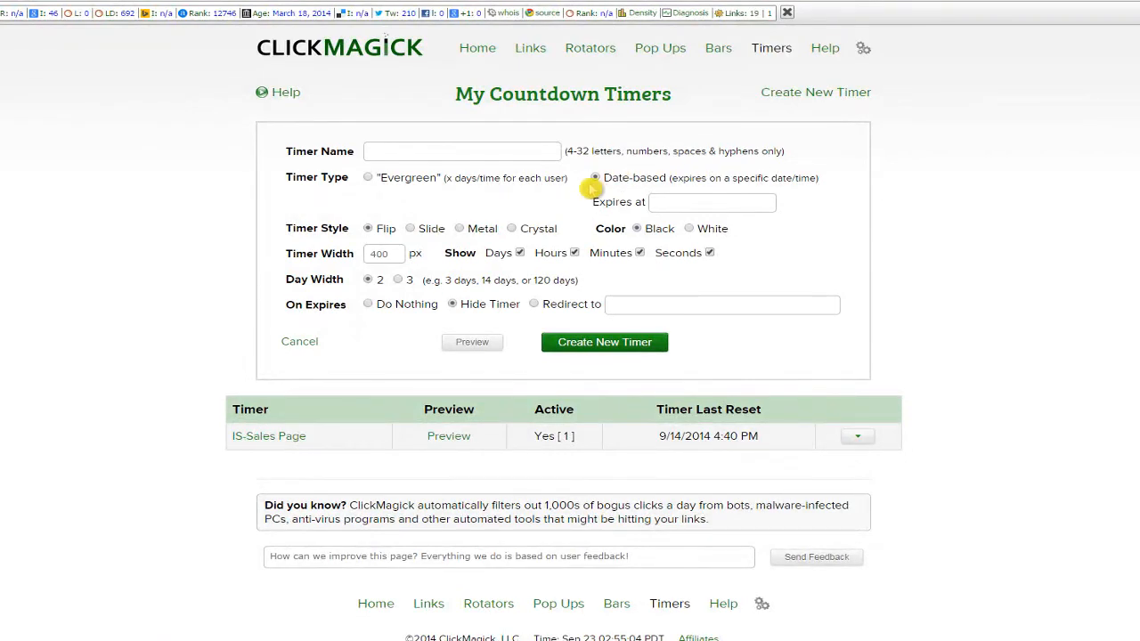
click(368, 178)
scroll(397, 197, down, 1)
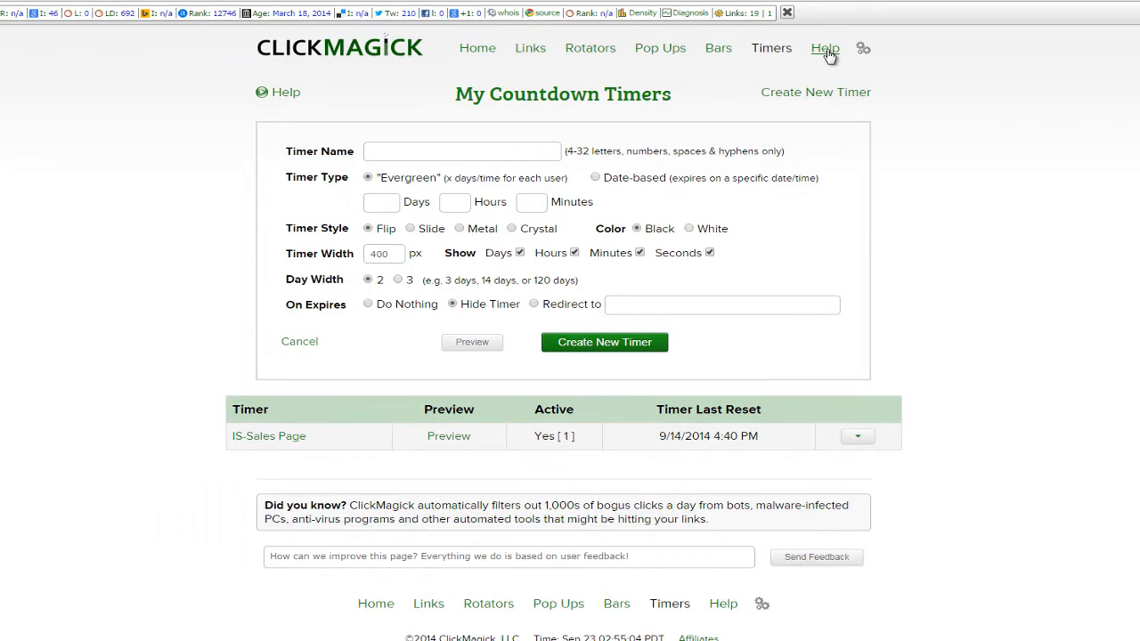
click(862, 49)
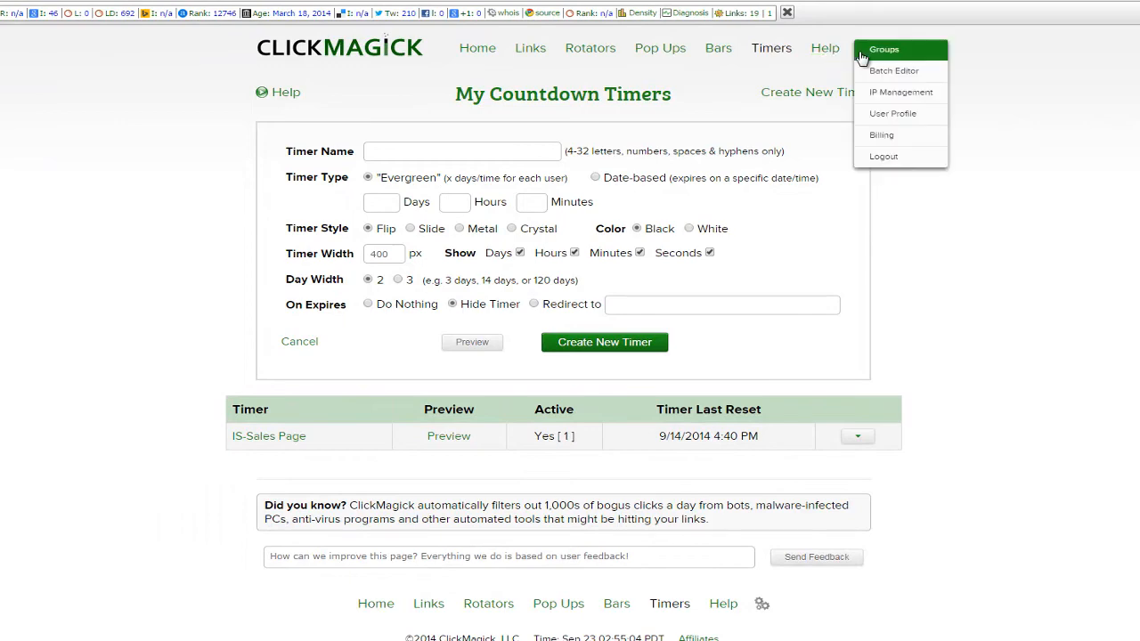
Go to the Link & Rotator Groups page from the gear menu.
click(882, 49)
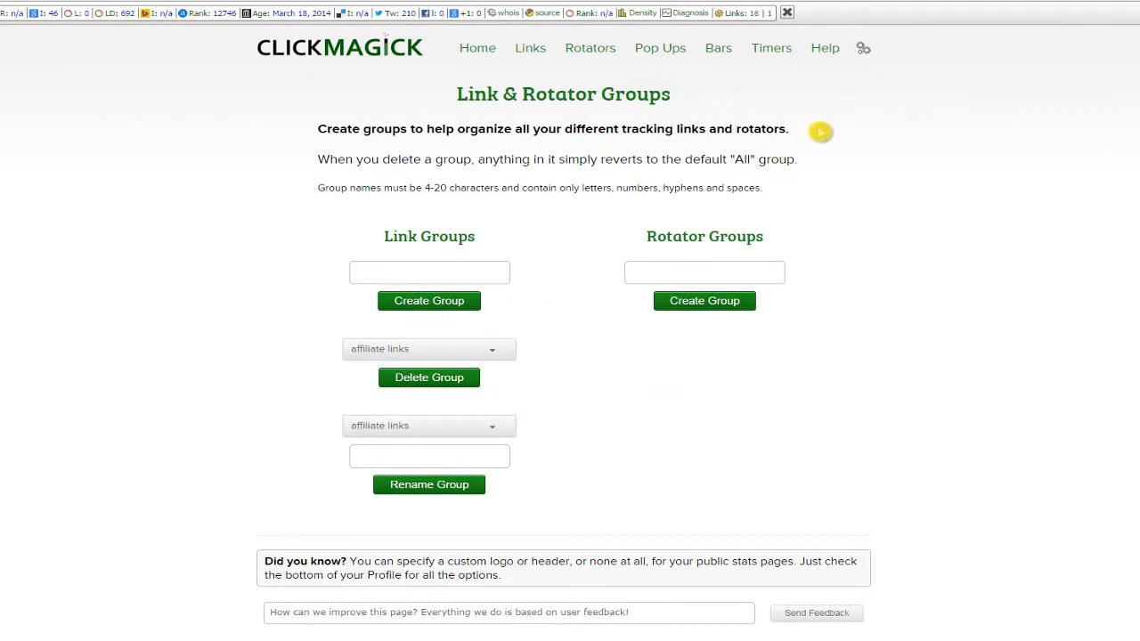
click(824, 49)
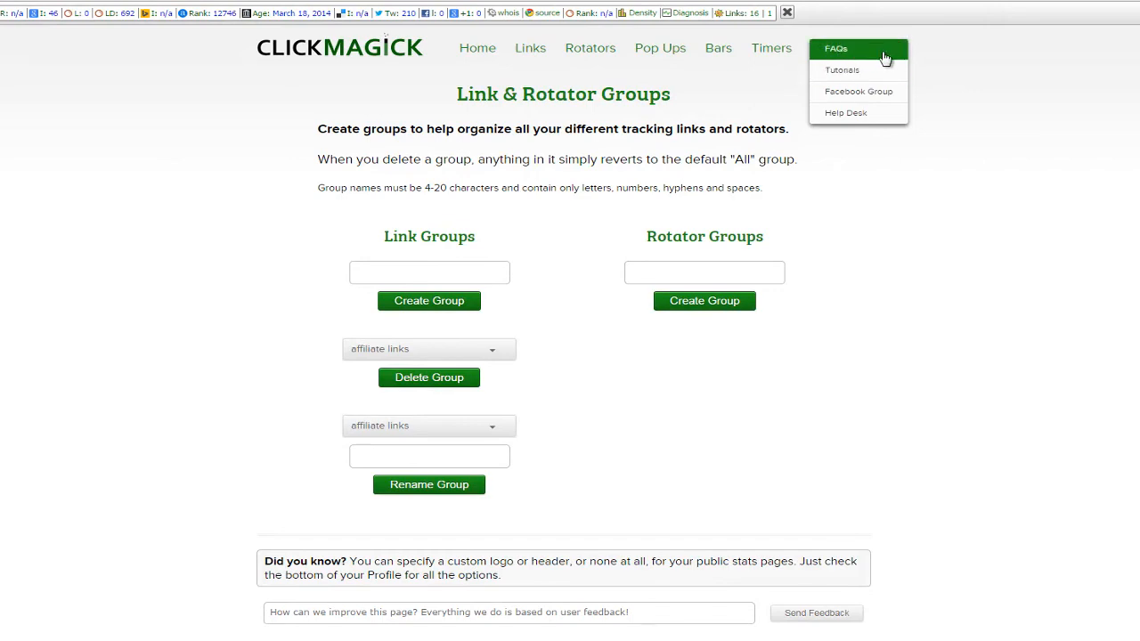
View the Video Tutorials page, then follow its FAQs link to the Frequently Asked Questions.
click(836, 75)
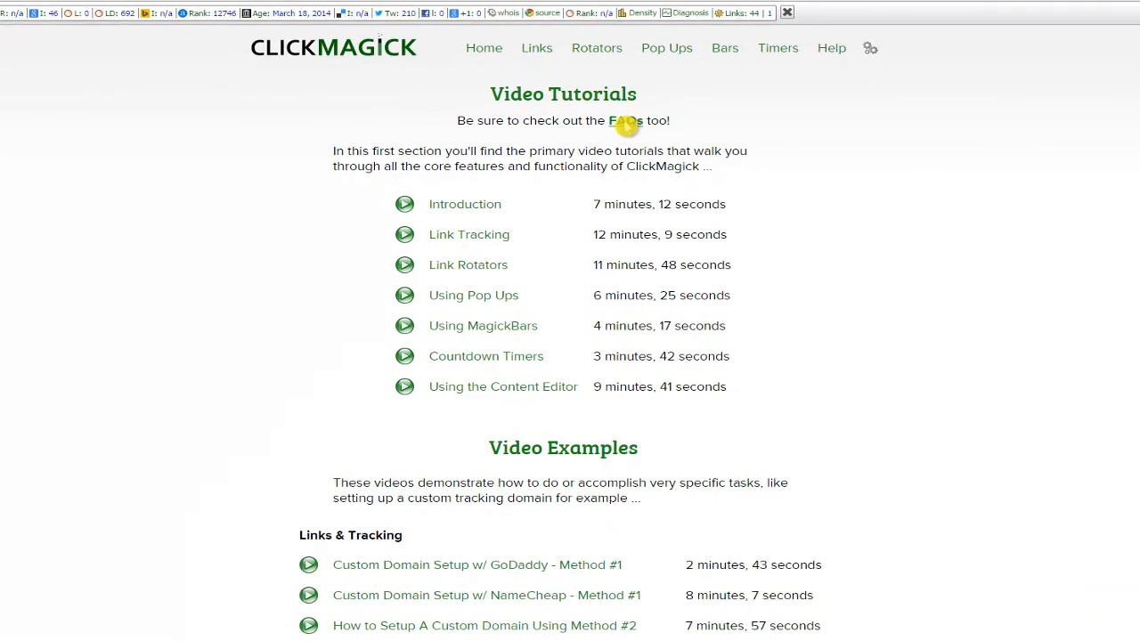
click(627, 121)
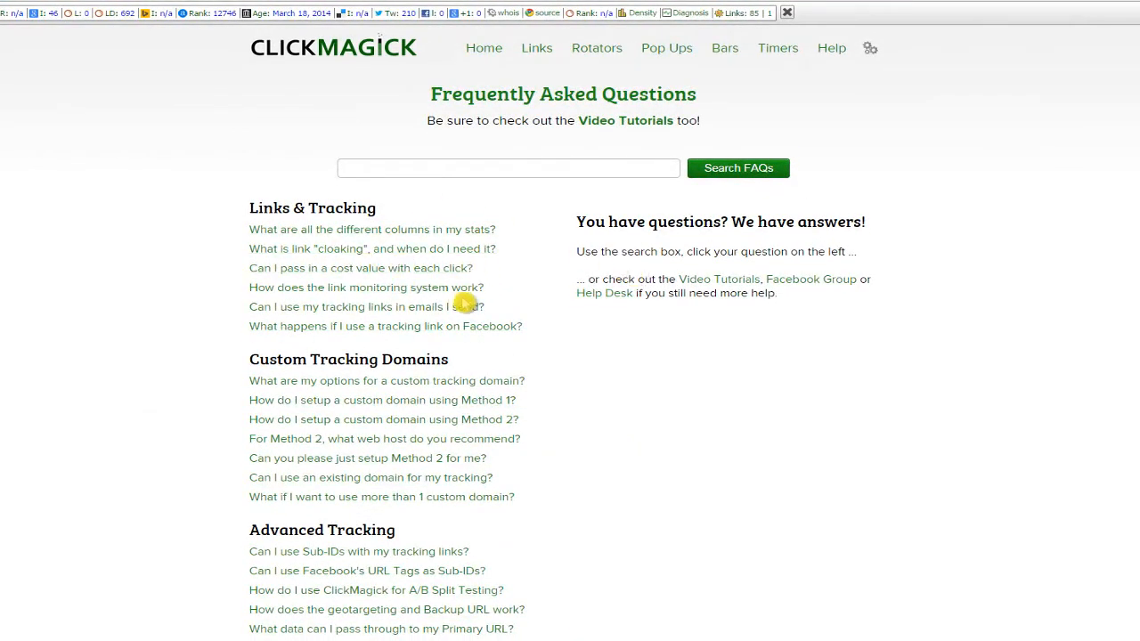
Scroll the FAQ page down through Countdown Timers, Account & Billing and Troubleshooting questions.
scroll(458, 302, down, 1)
drag(256, 138, 369, 139)
click(392, 140)
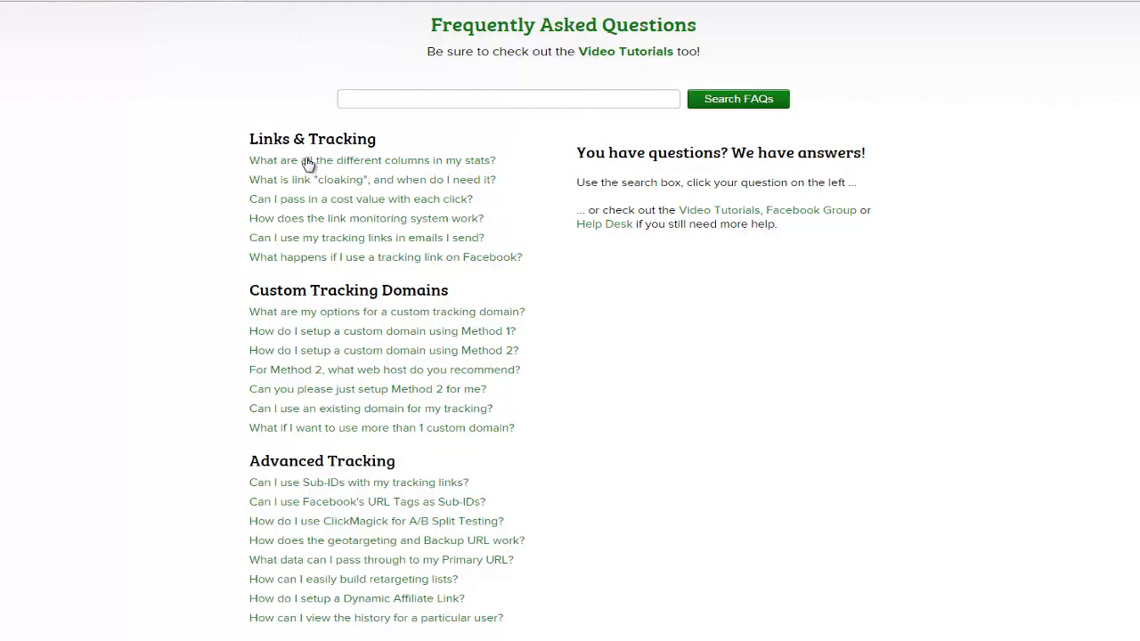
scroll(312, 223, down, 5)
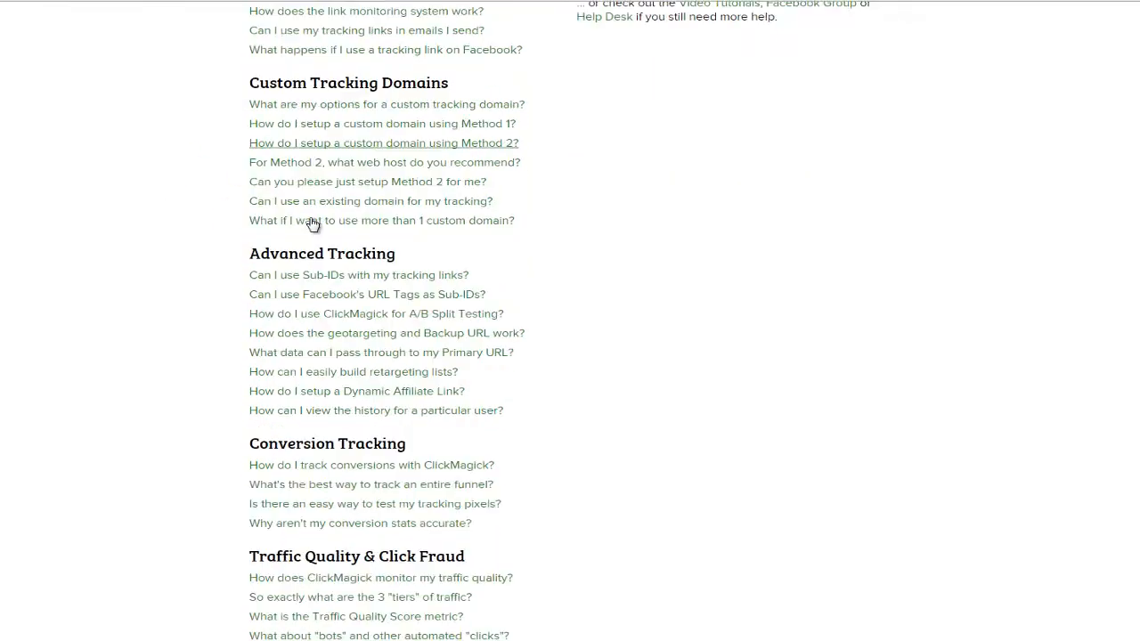
scroll(311, 222, down, 10)
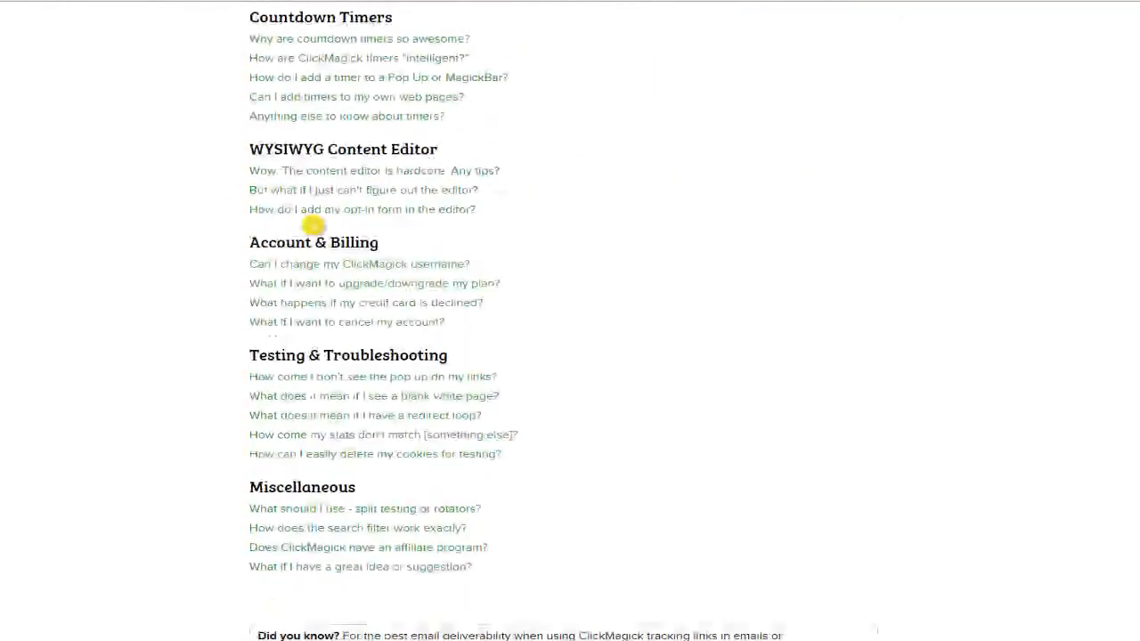